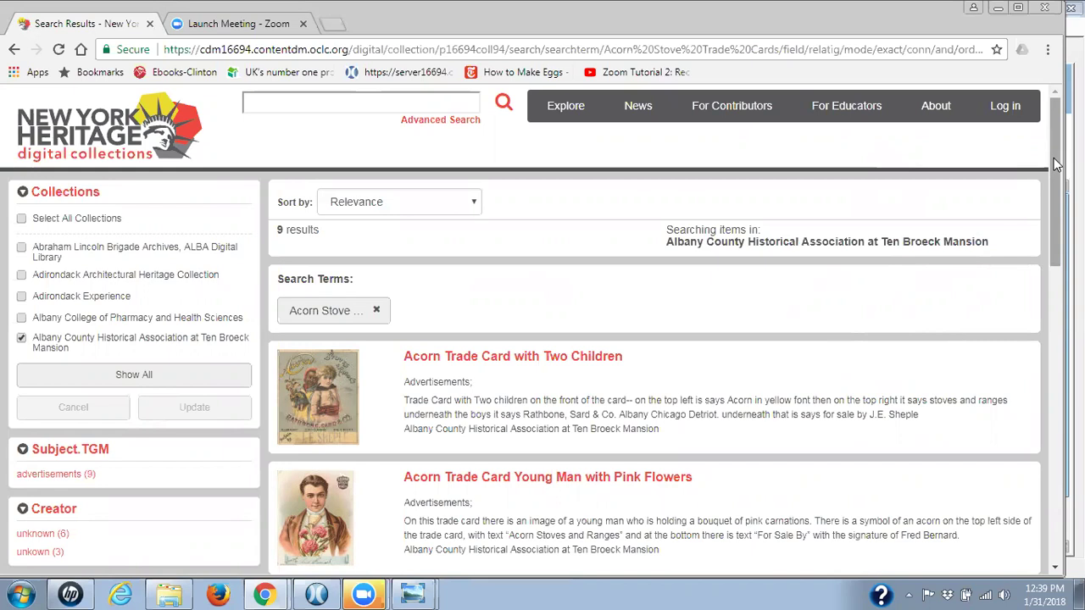
Step: Review the Creator, Date of Original and Publisher of Original facets of the Acorn Stove Trade Cards search results
left_click_drag(1055, 165, 1050, 249)
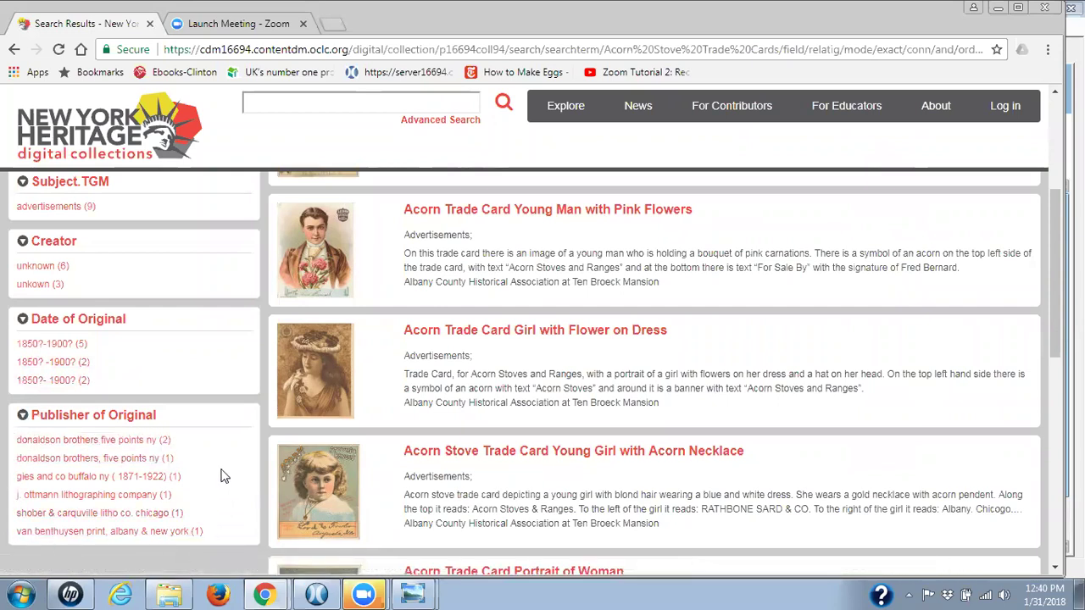
left_click(49, 462)
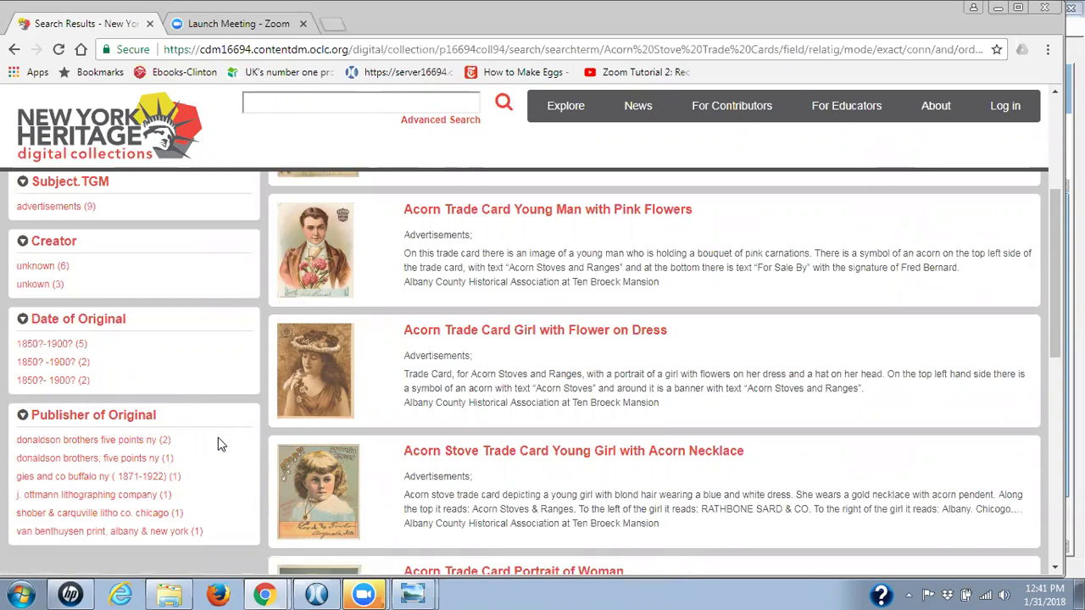
Step: Switch to CONTENTdm Project Client and start browsing the Albany County Historical Association collection by controlled vocabulary
key("alt+Tab")
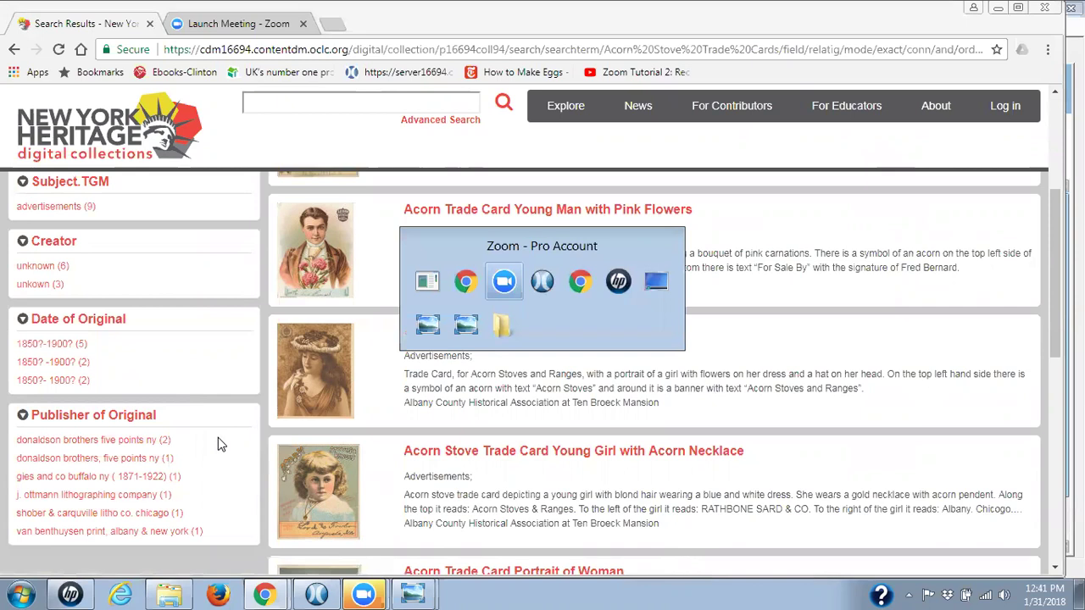
key("alt+Tab")
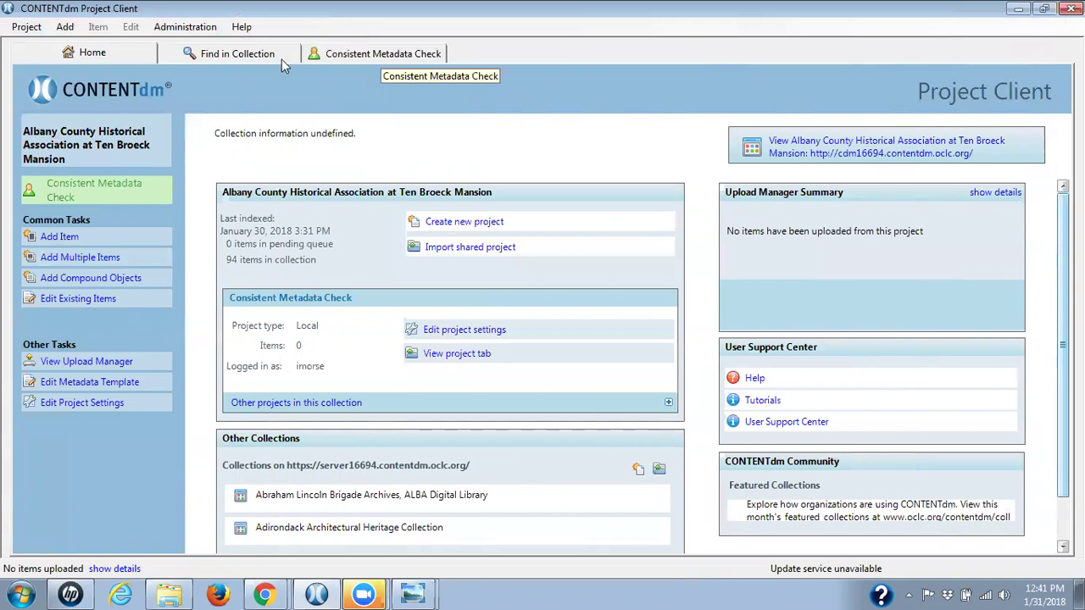
left_click(250, 56)
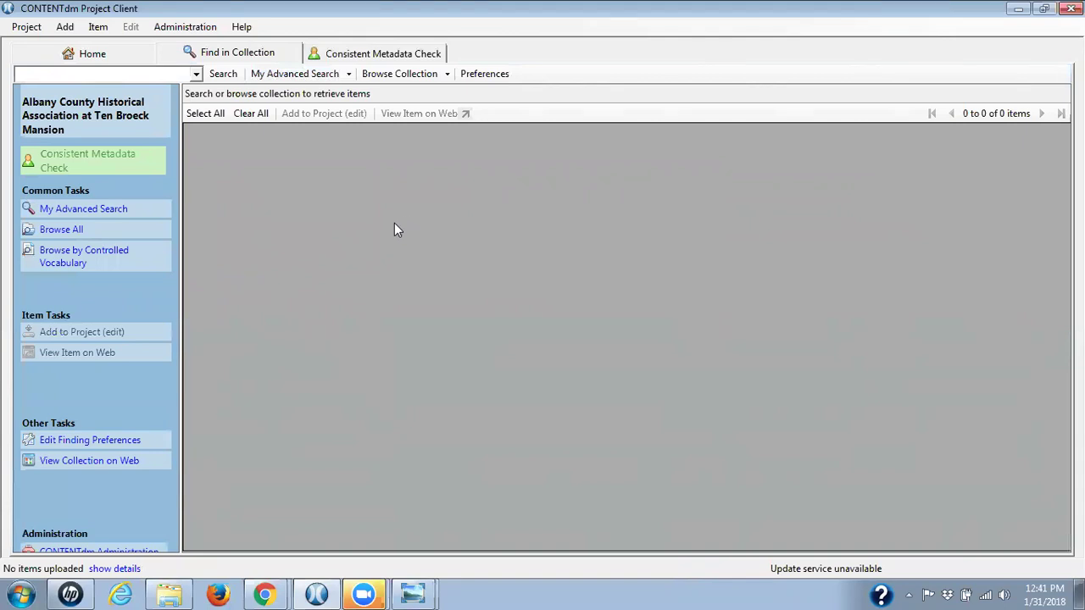
left_click(60, 266)
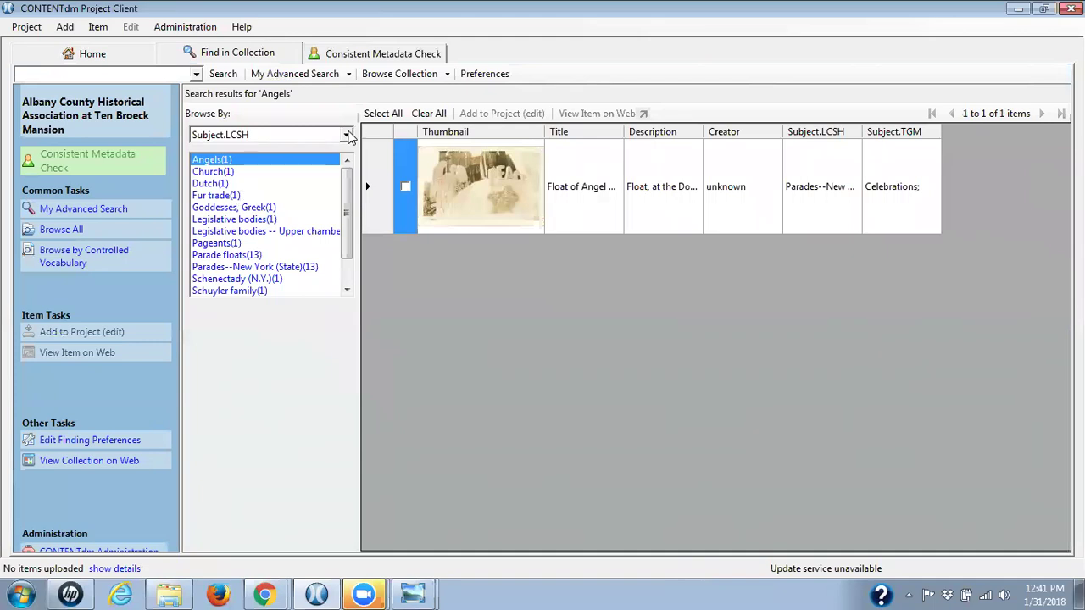
Step: Browse by the Digital Collection field and list the items under Acorn Stove Trade Cards
left_click(346, 135)
left_click_drag(349, 175, 348, 207)
left_click(307, 224)
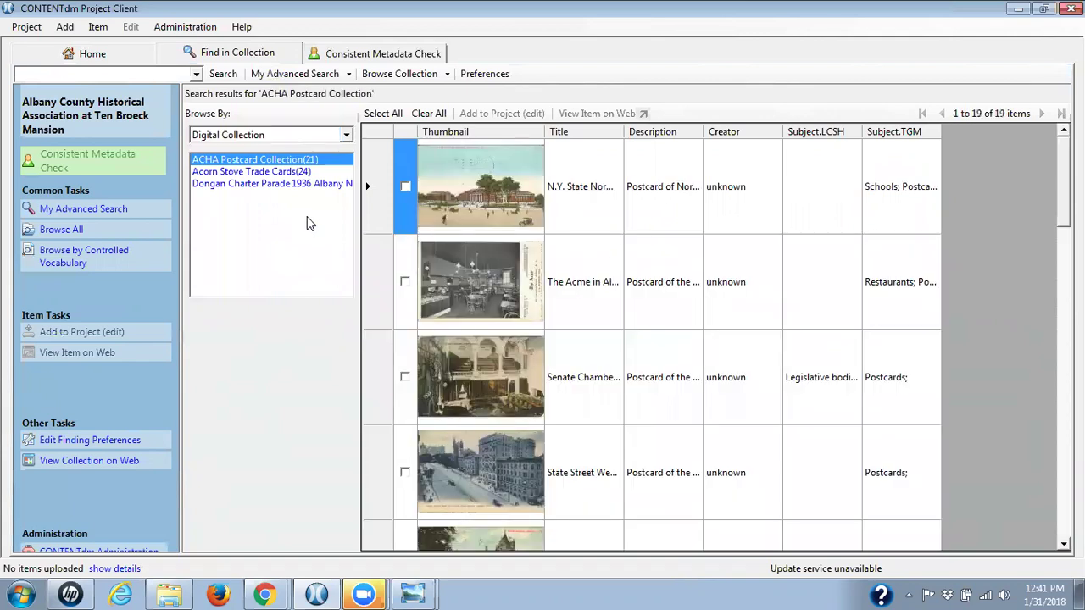
left_click(275, 173)
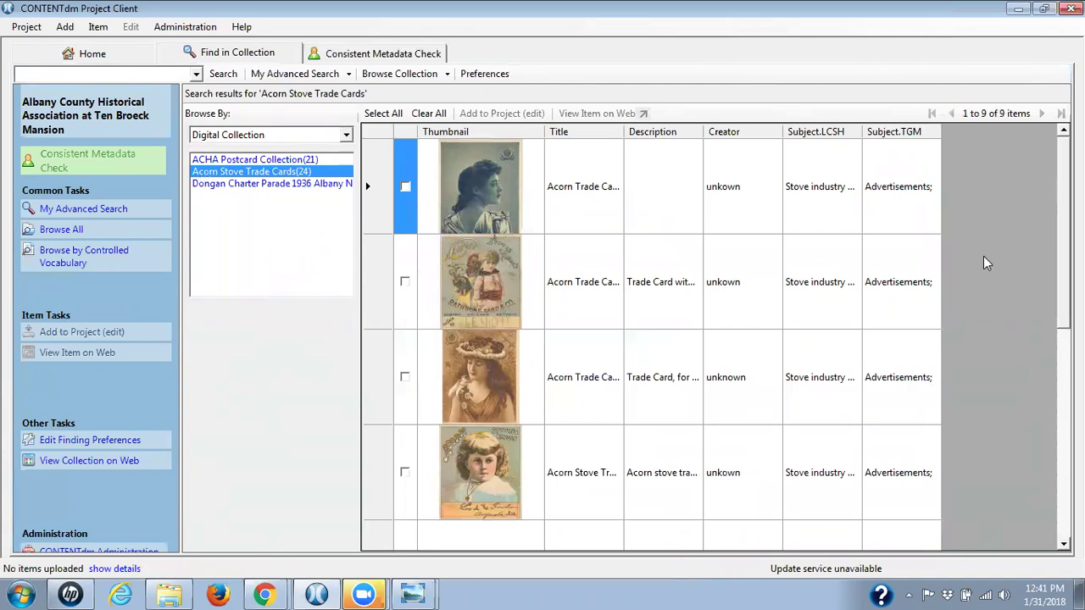
Step: Select all the Acorn Stove Trade Cards results except the blank record without a thumbnail and add them to the project for editing
scroll(1047, 408, "down", 3)
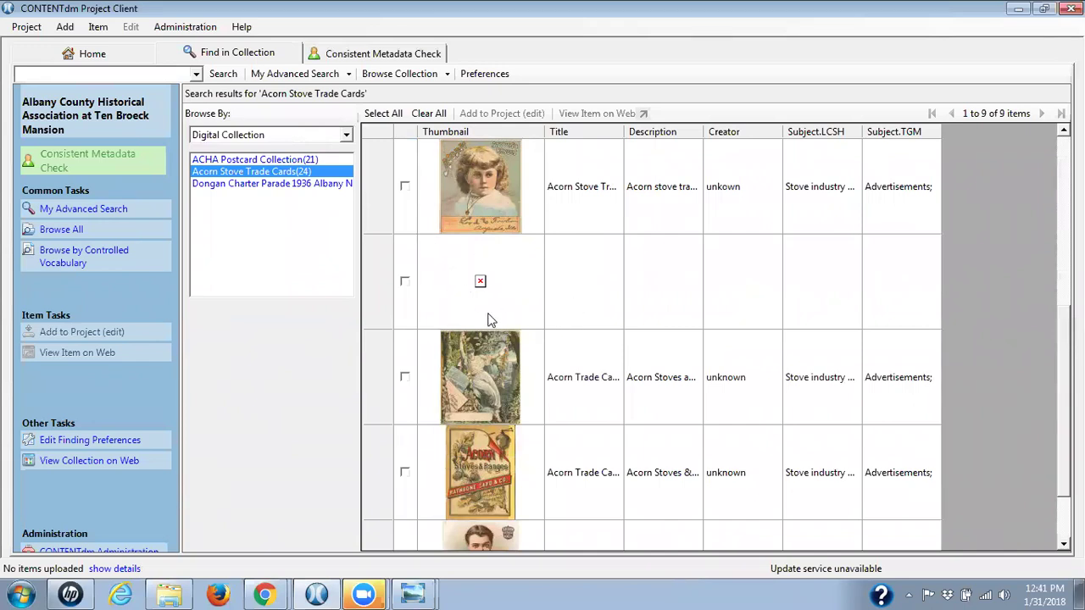
mouse_move(539, 280)
mouse_move(514, 267)
scroll(651, 339, "down", 2)
scroll(651, 339, "up", 5)
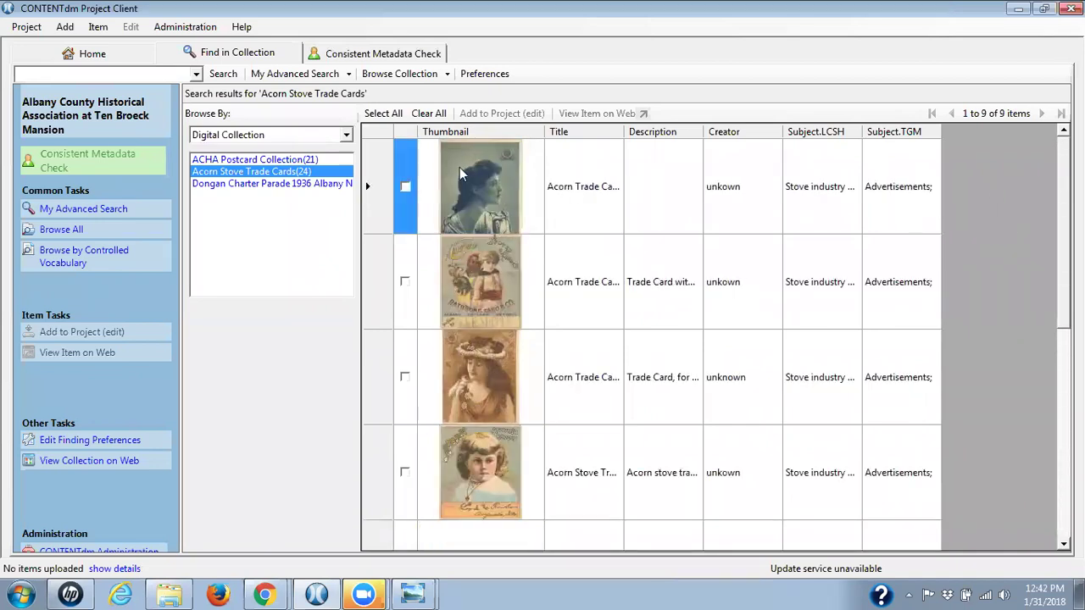
left_click(375, 118)
scroll(651, 339, "down", 3)
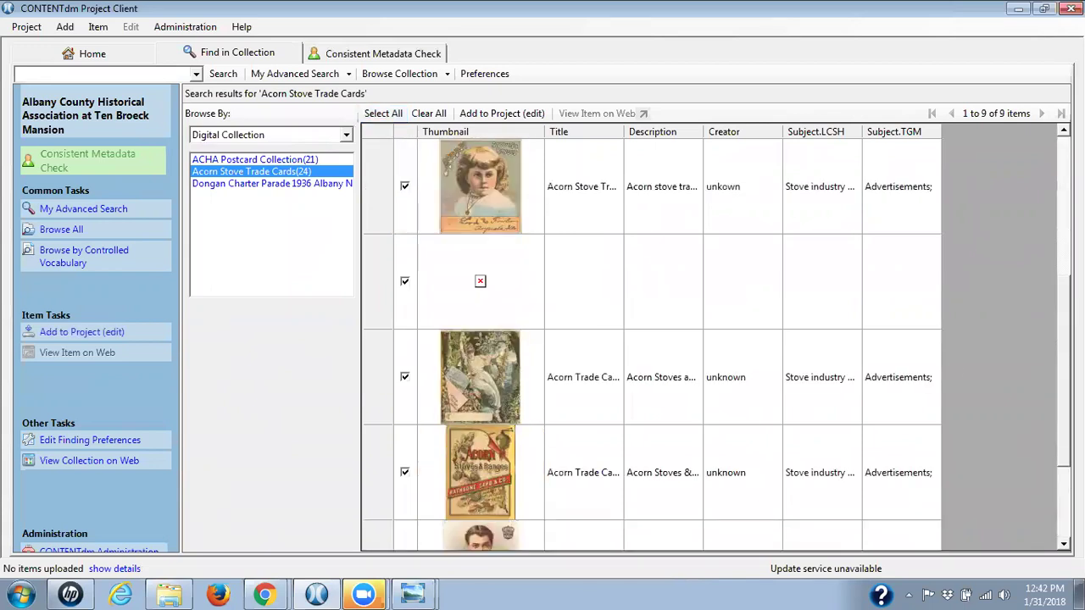
left_click(404, 282)
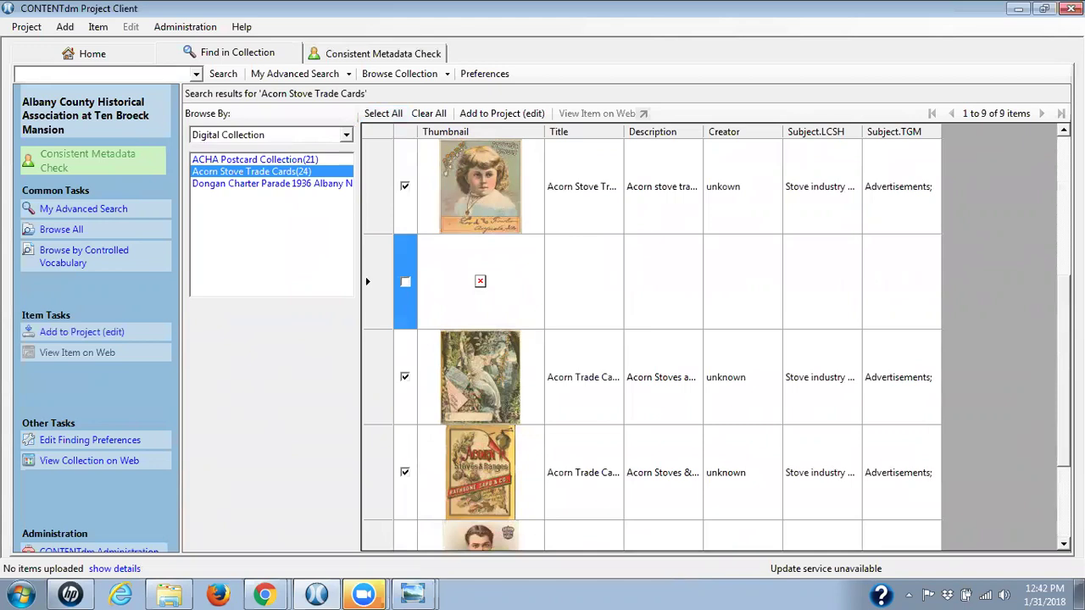
scroll(651, 339, "up", 3)
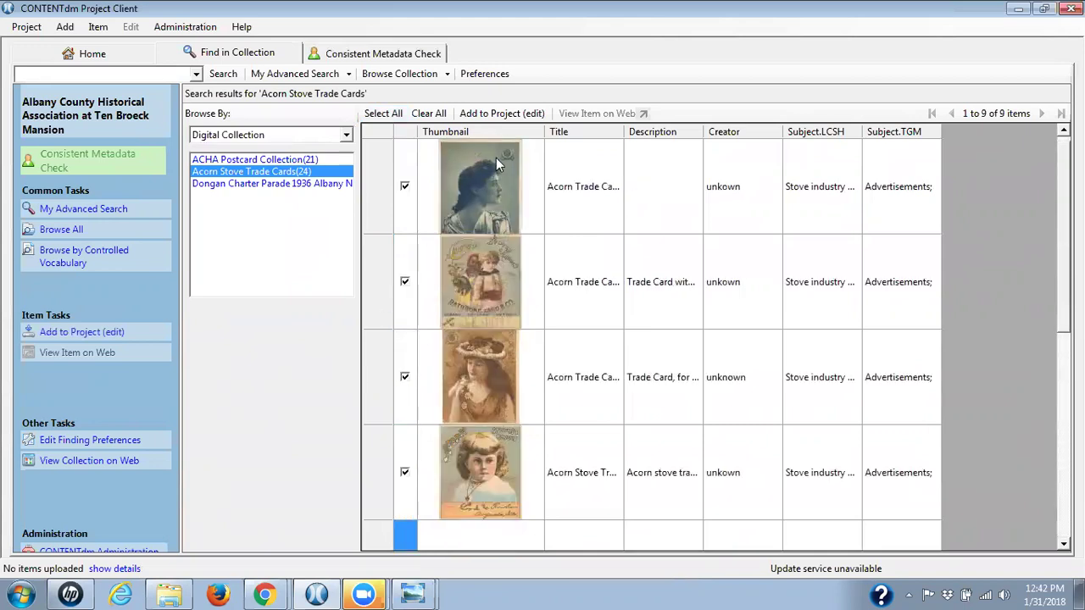
left_click(489, 117)
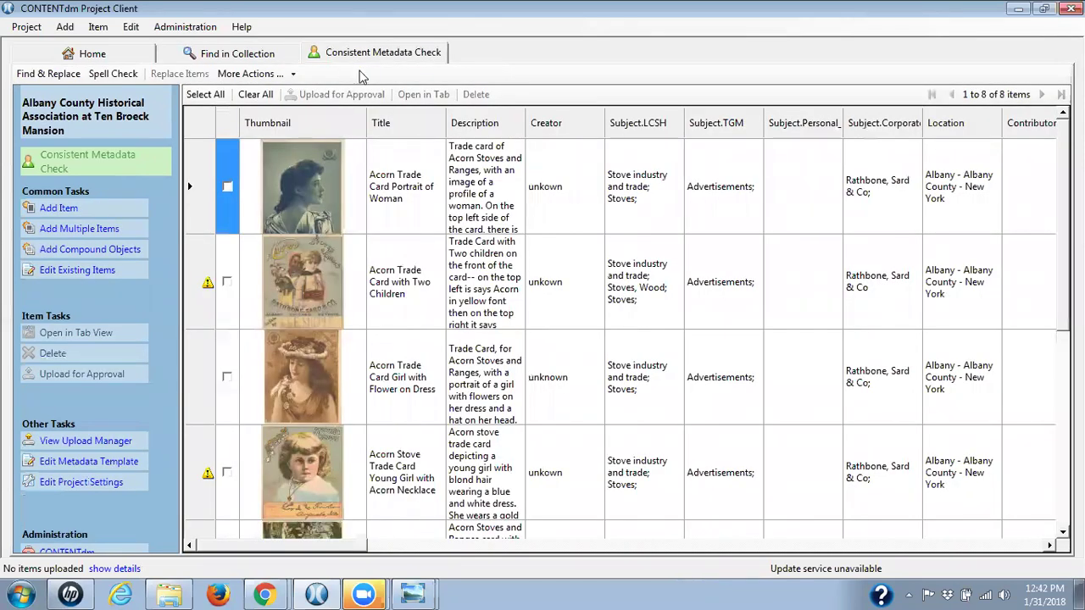
Step: Examine the metadata and warning markers of the added trade cards in the Consistent Metadata Check project against the web facets
scroll(627, 339, "down", 3)
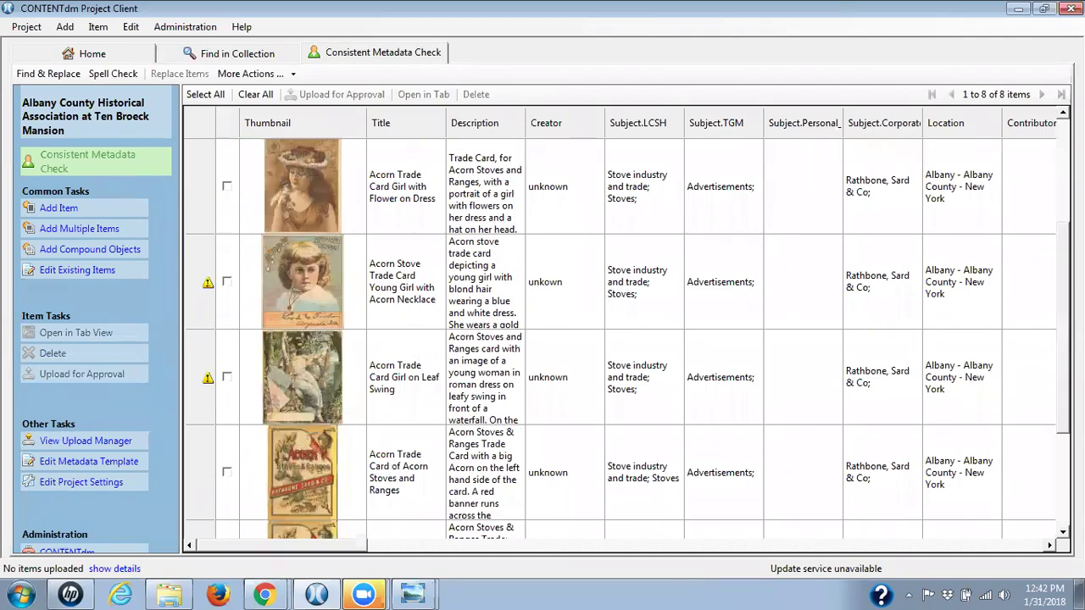
scroll(627, 339, "up", 3)
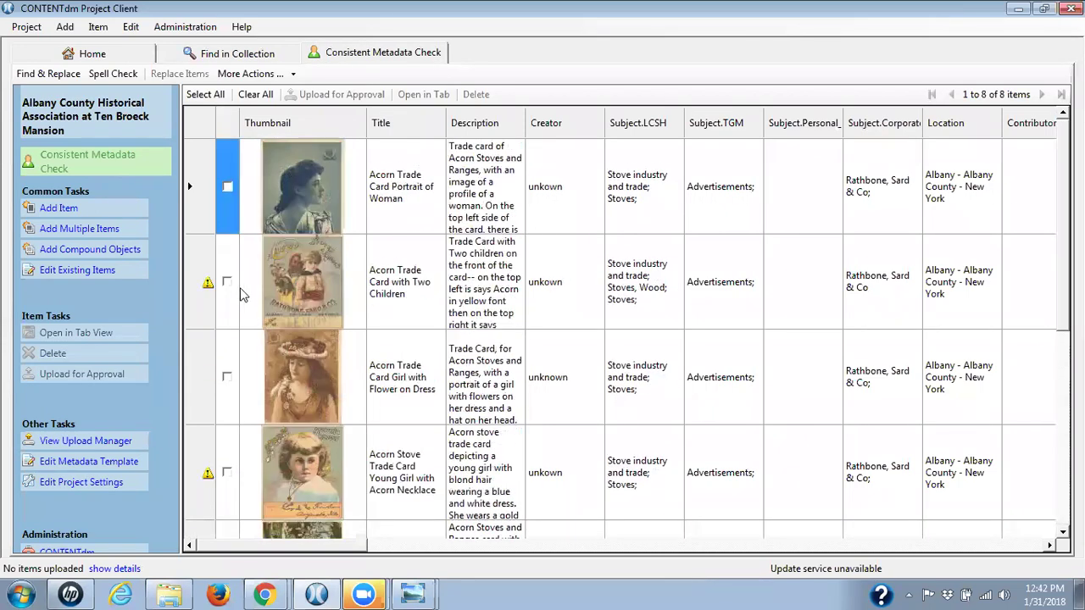
mouse_move(207, 288)
mouse_move(209, 475)
scroll(618, 330, "down", 2)
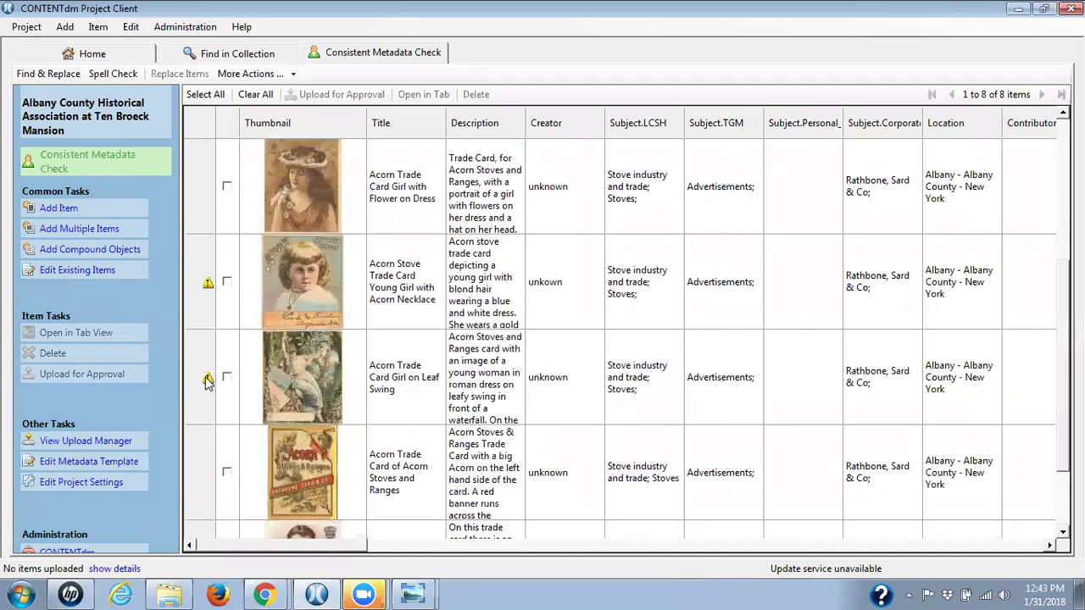
scroll(627, 339, "down", 1)
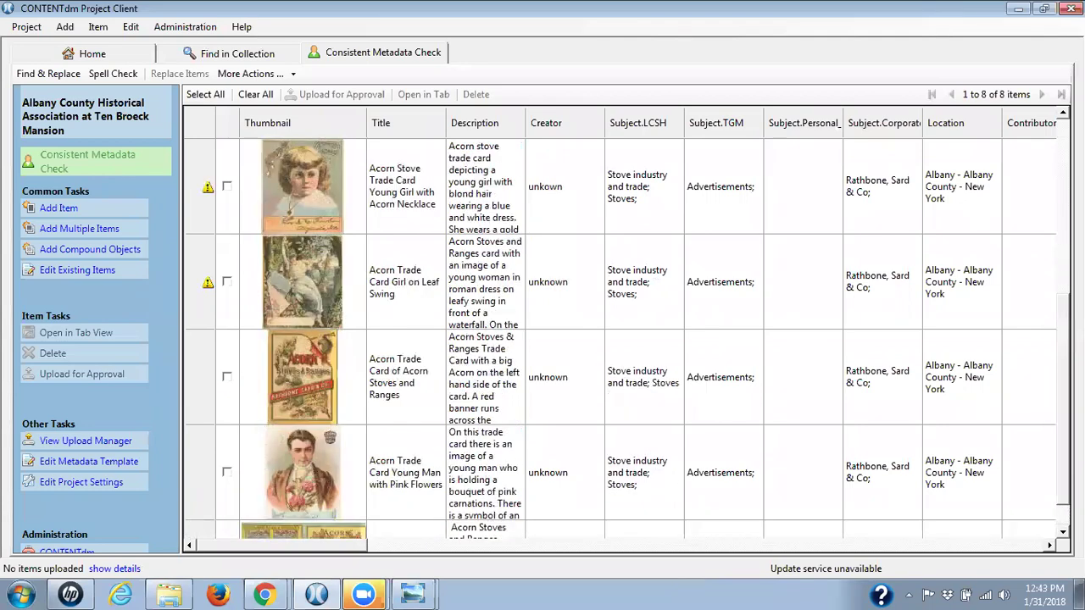
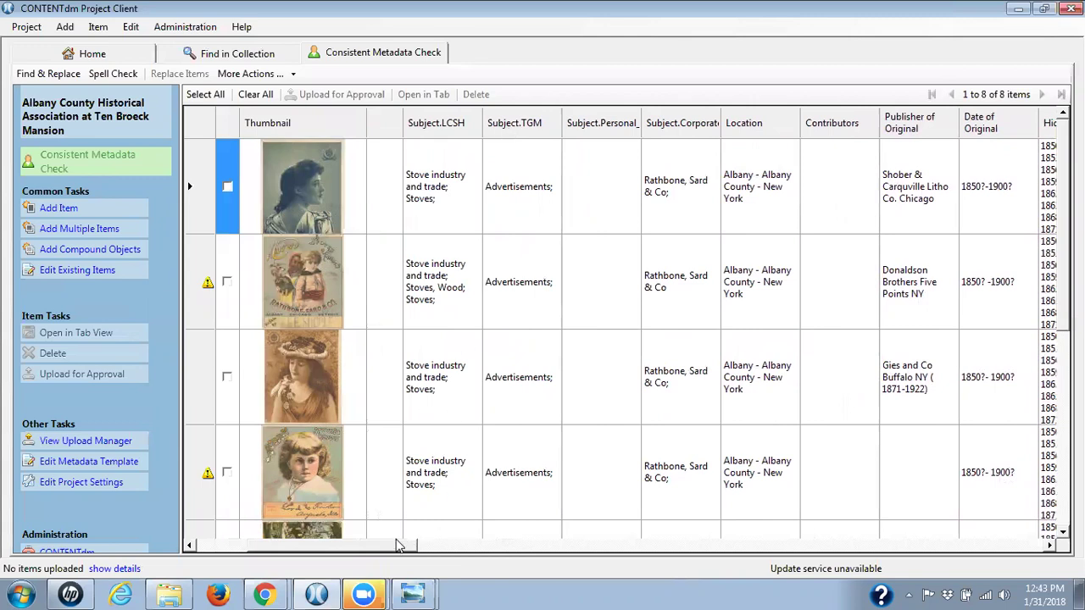
left_click_drag(396, 546, 373, 546)
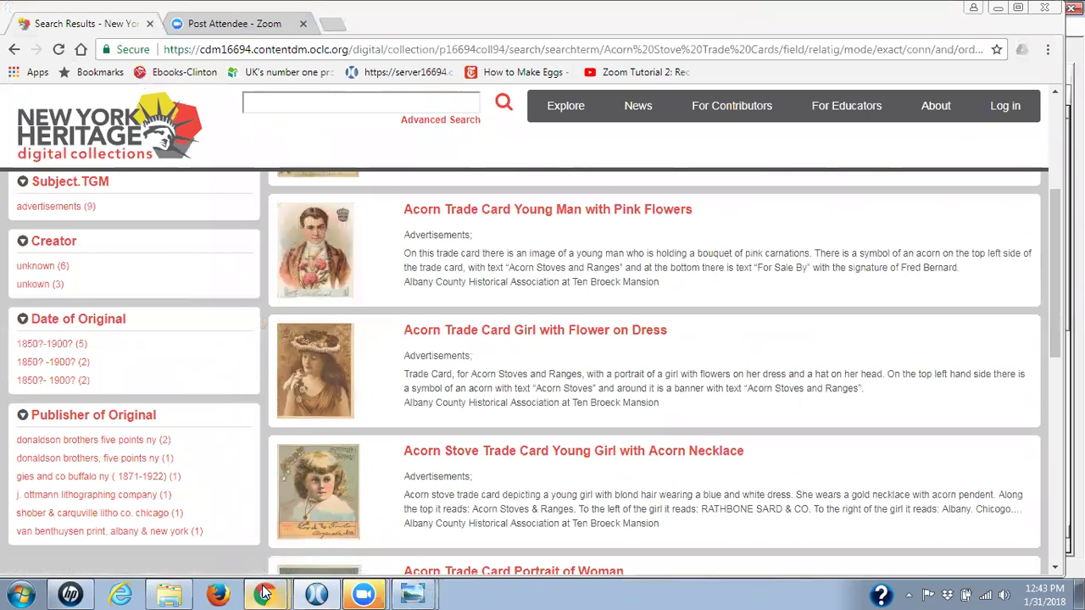
mouse_move(316, 593)
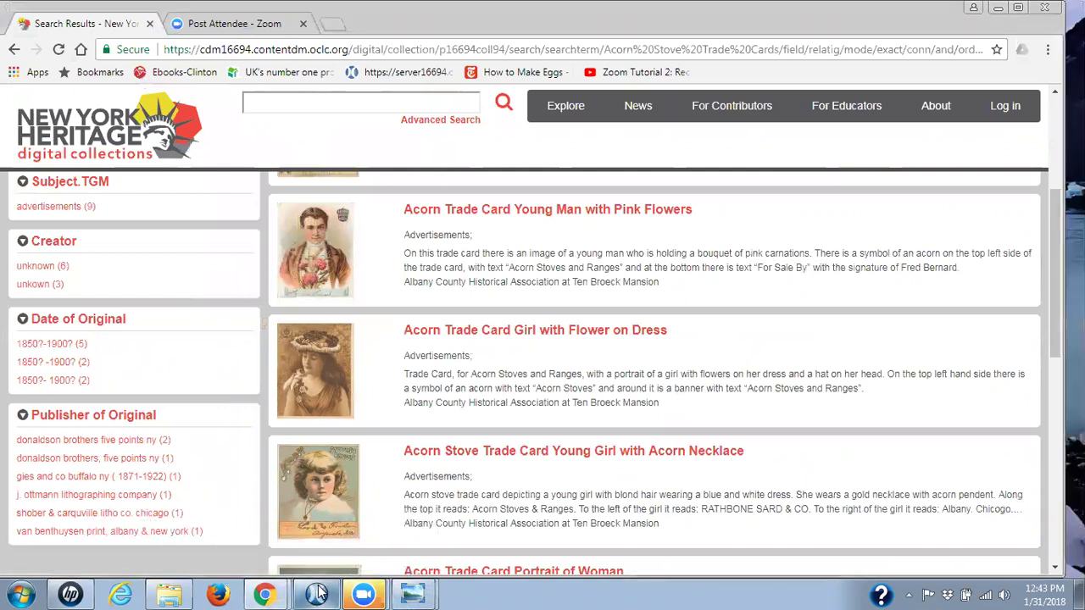
key("alt+Tab")
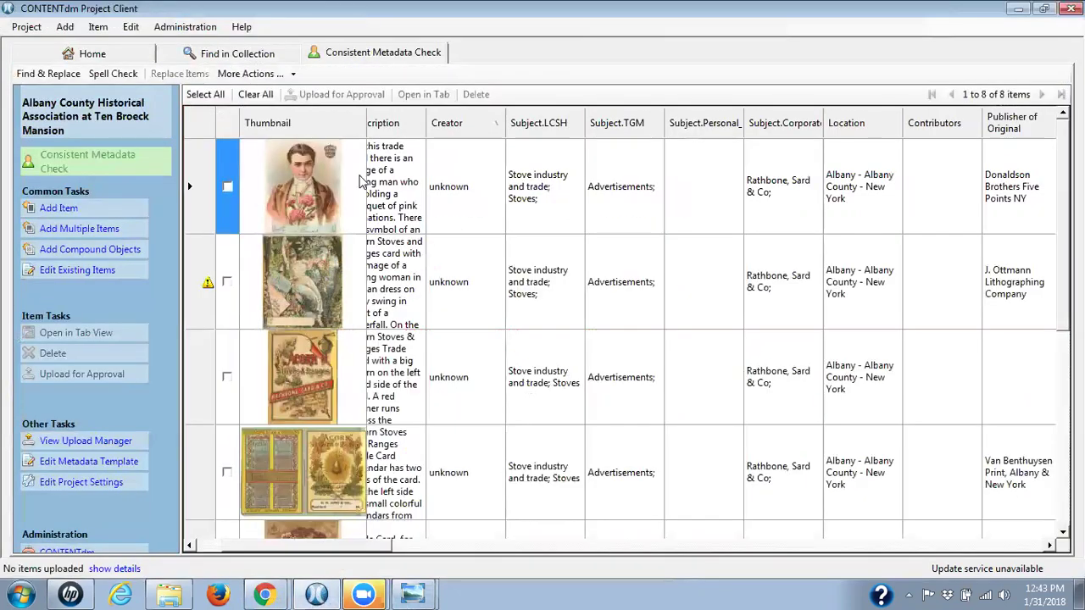
Step: Sort the project items by Creator in ascending order and check the Creator values across all rows
left_click(452, 125)
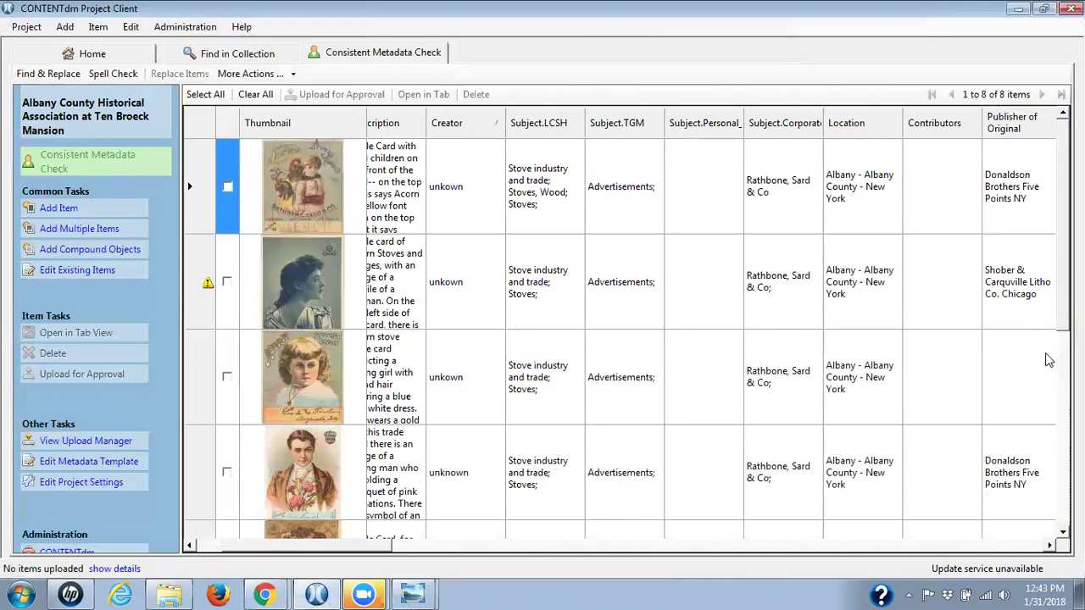
scroll(627, 339, "down", 2)
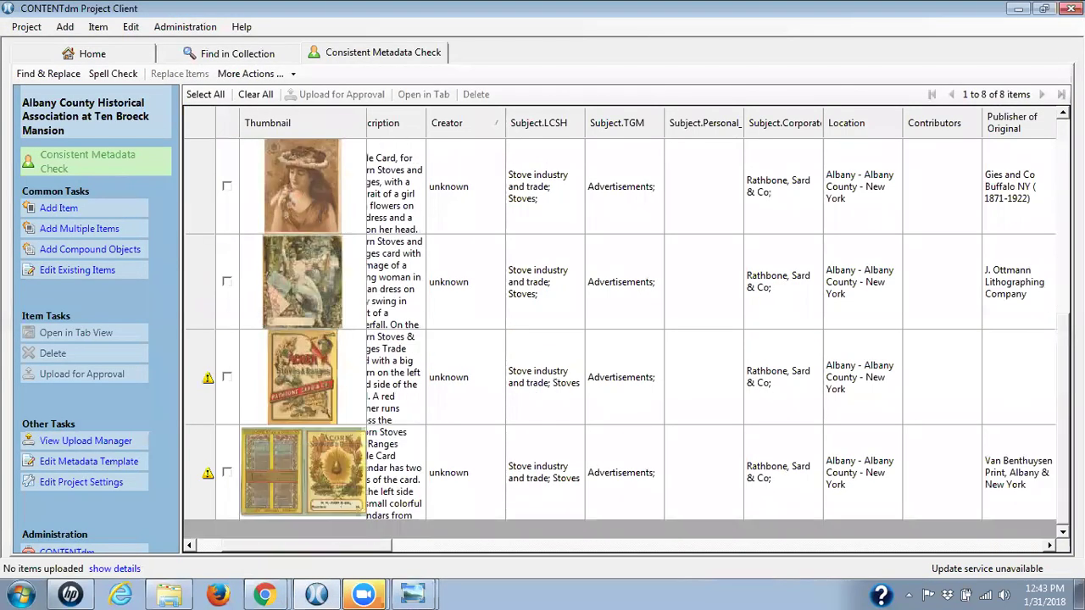
scroll(627, 339, "up", 2)
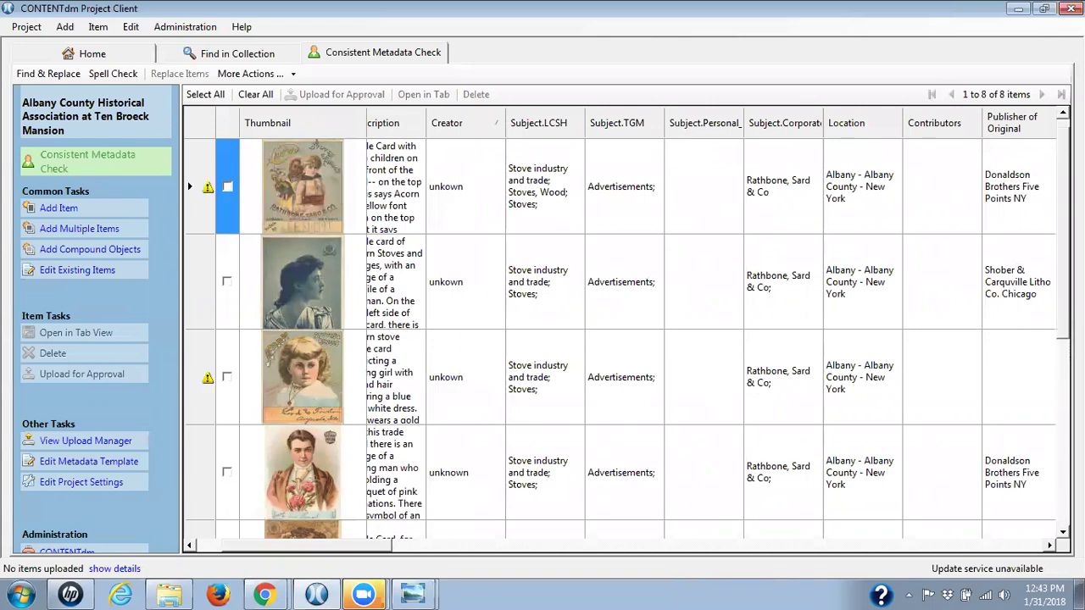
scroll(627, 339, "down", 4)
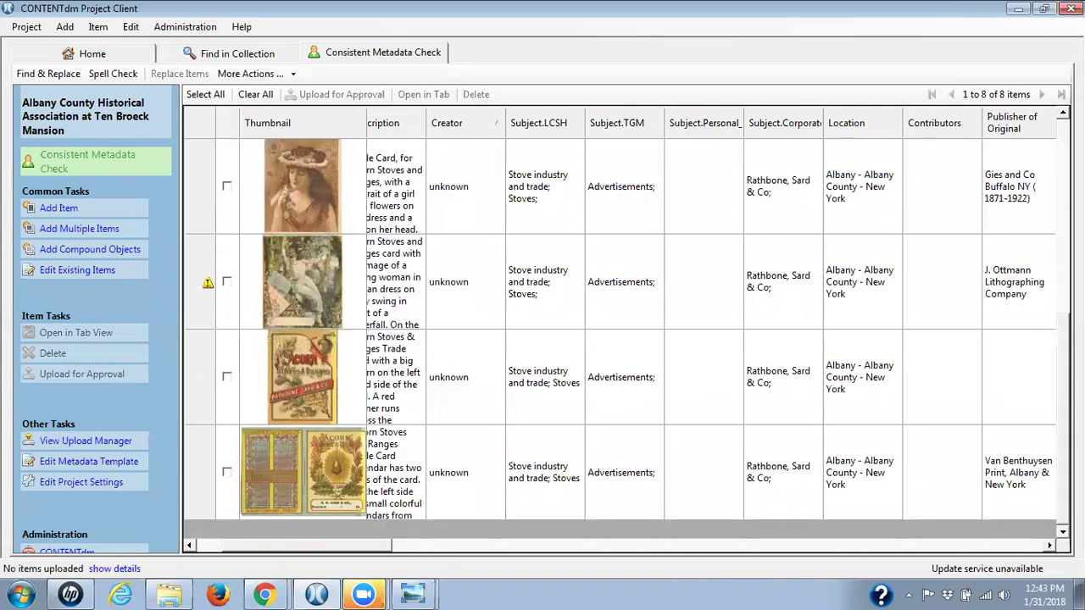
scroll(627, 338, "up", 3)
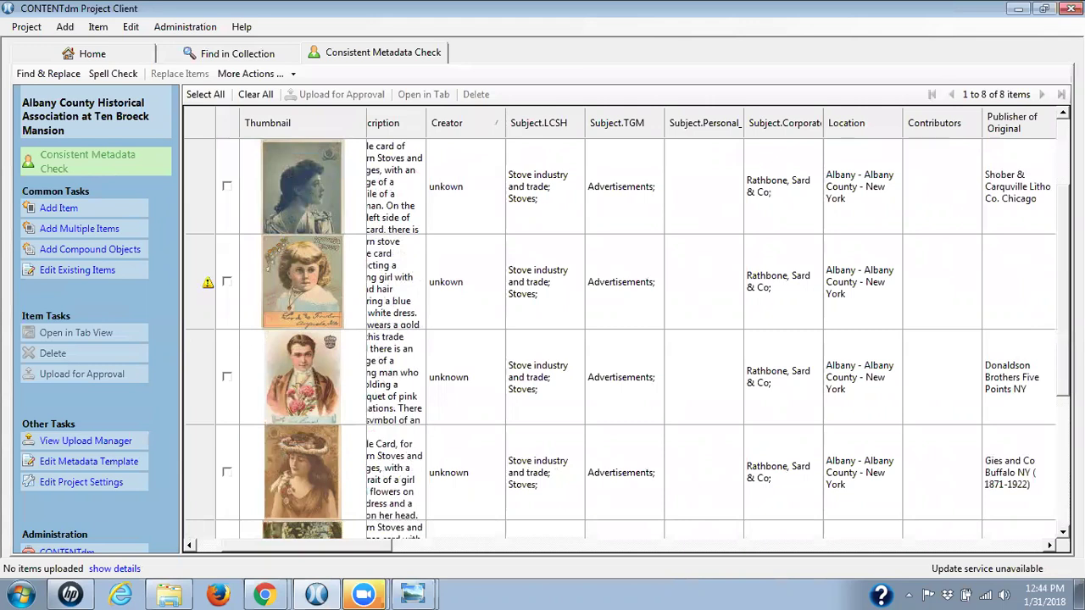
key("Up")
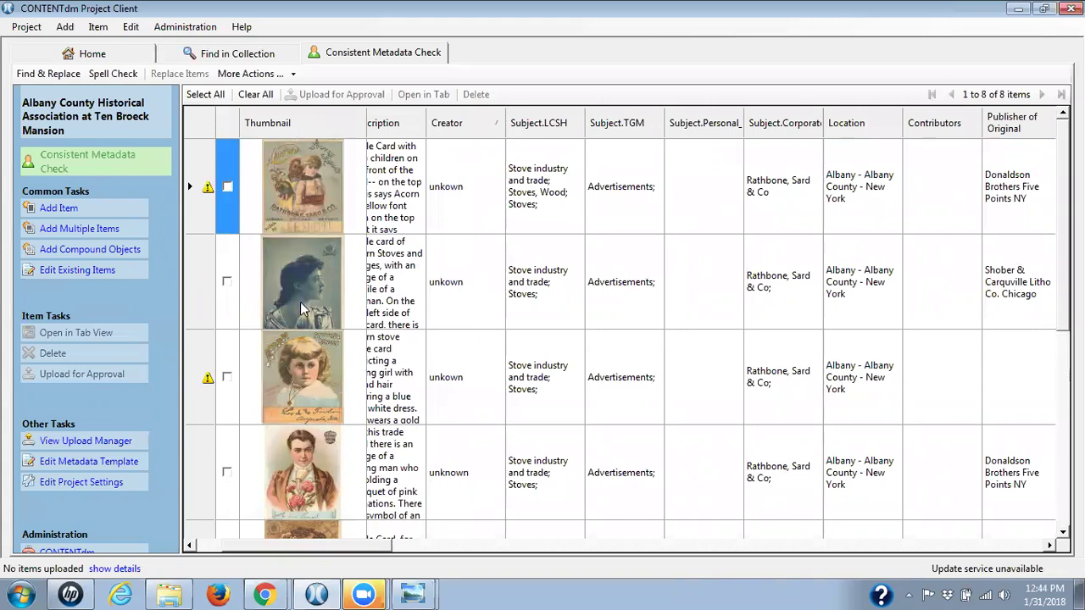
Step: Fill the Creator value "unknown" upward from the young man with pink flowers card to the rows above it
left_click(462, 483)
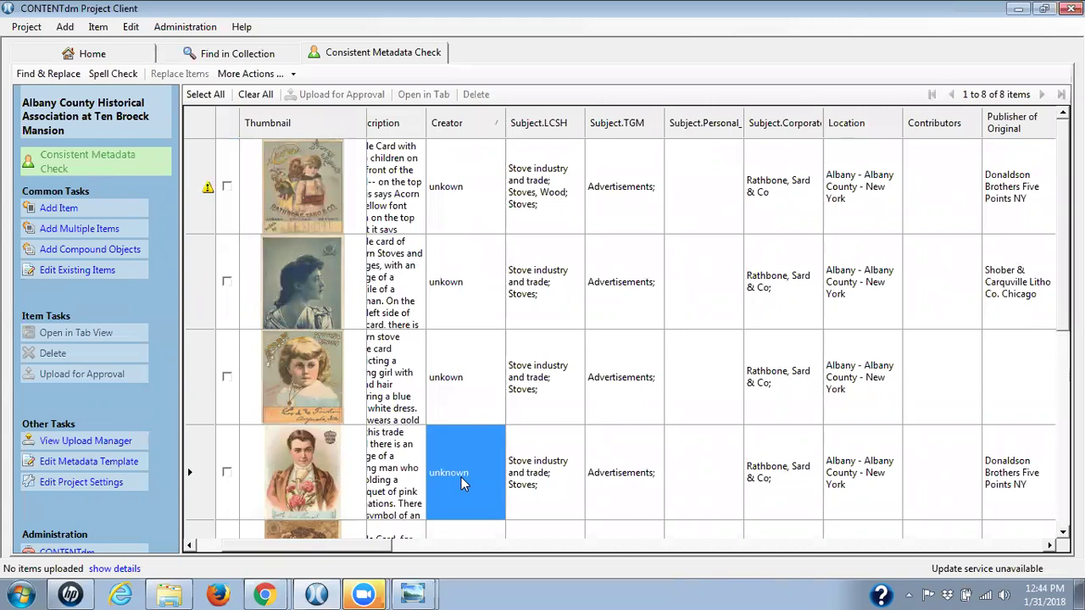
right_click(461, 480)
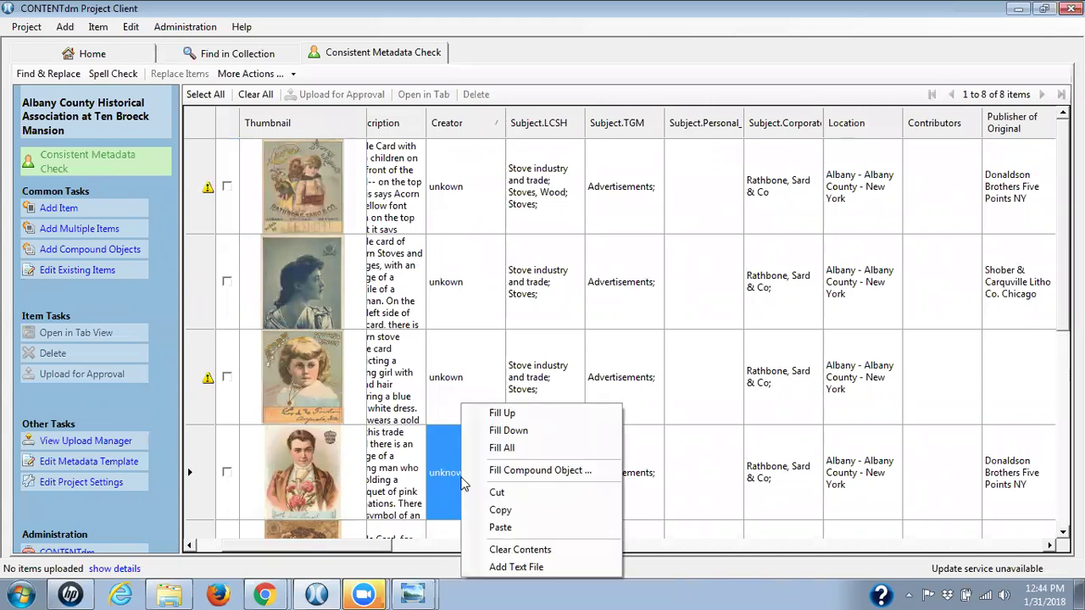
left_click(502, 414)
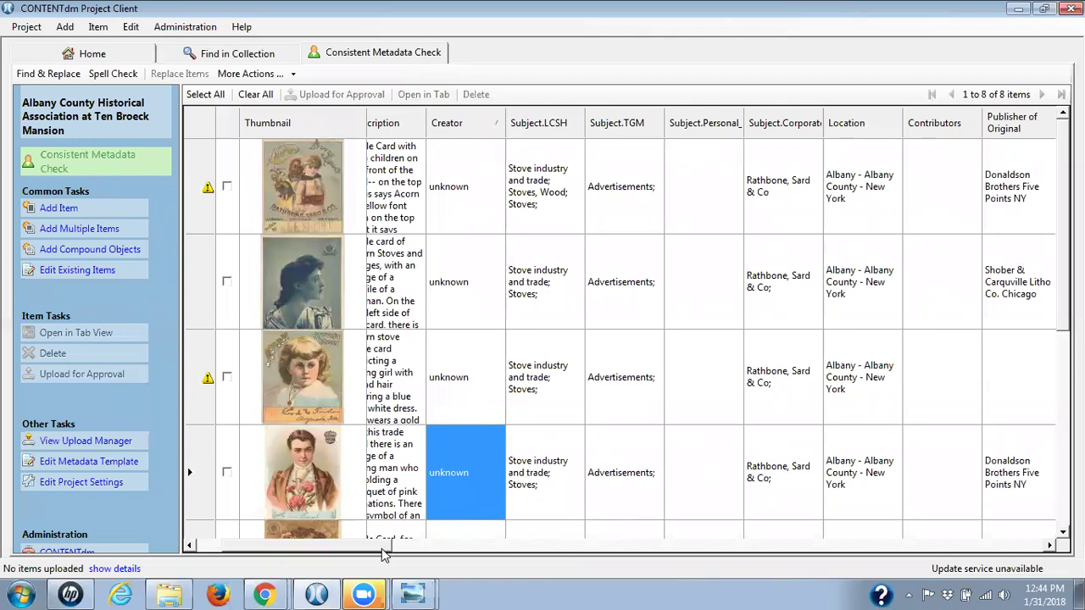
Step: Fill the Date of Original of all items with "1850?-1900?" from the woman's portrait card and check the column
left_click_drag(369, 552, 514, 573)
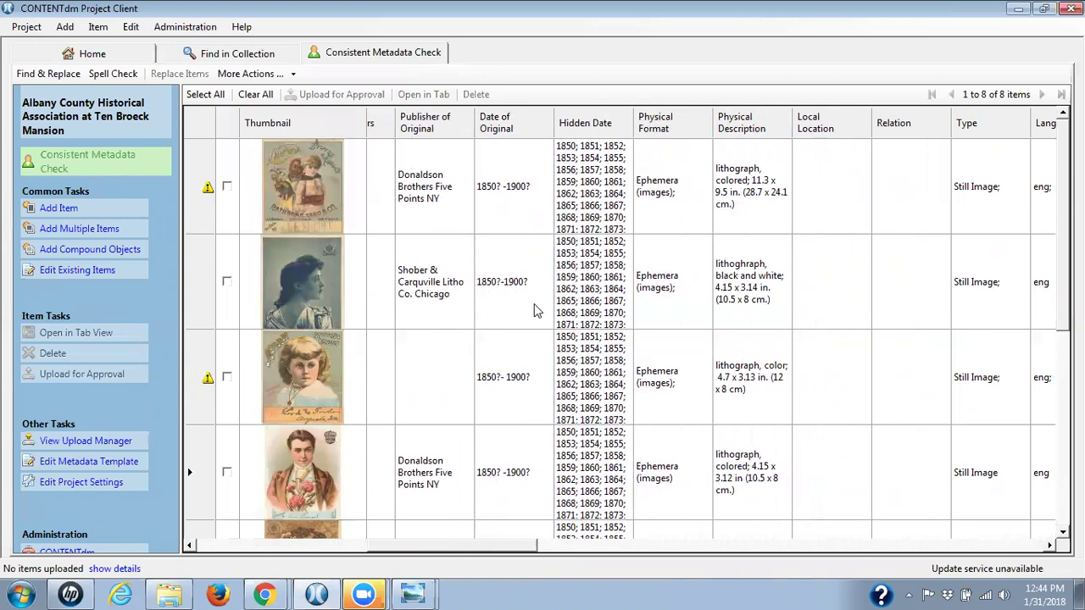
left_click(500, 285)
right_click(496, 284)
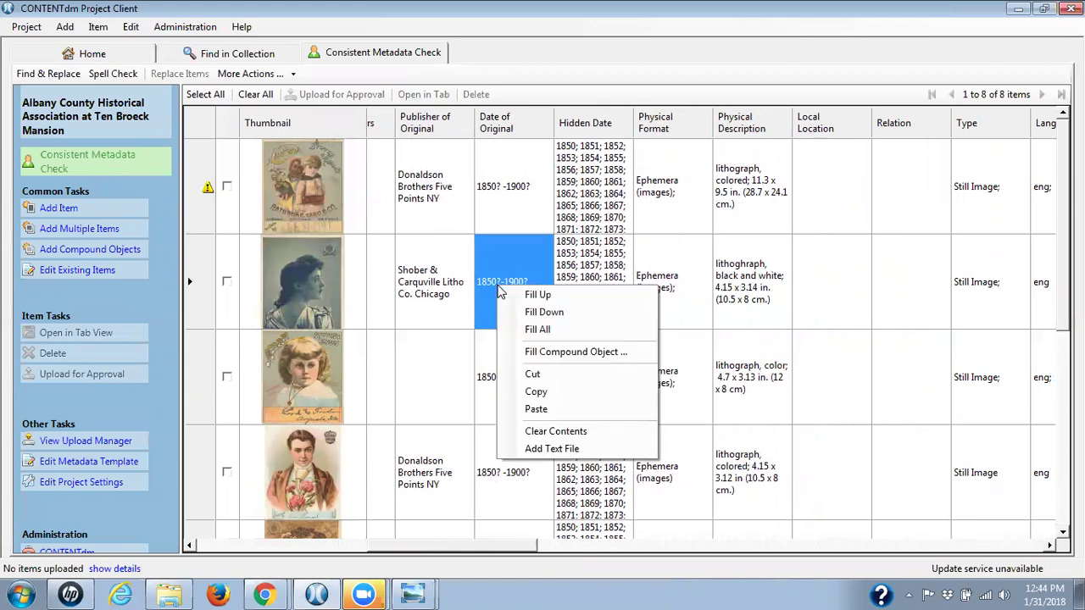
left_click(539, 329)
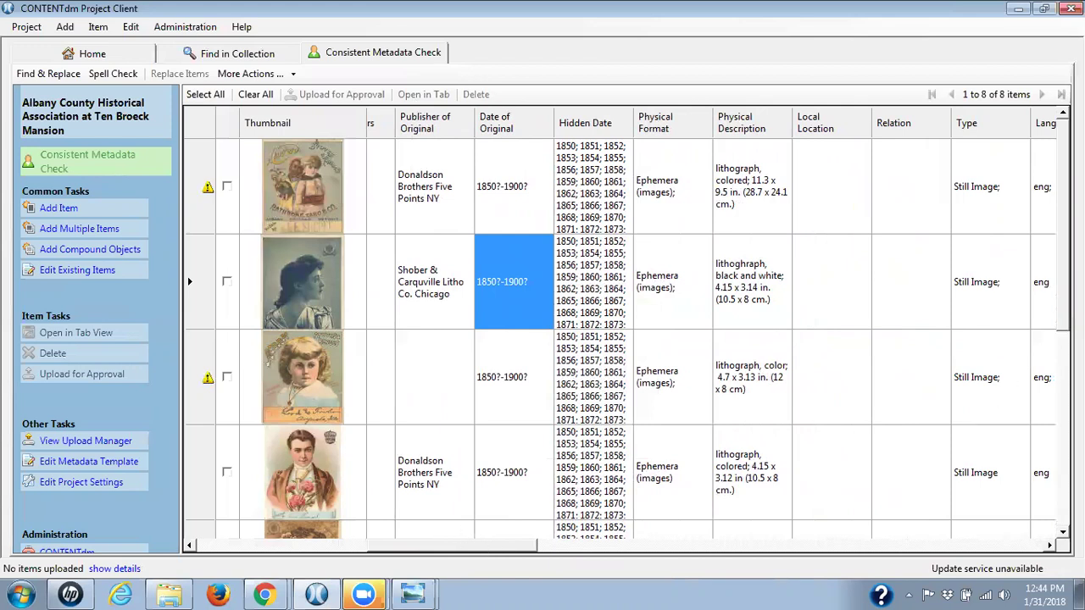
scroll(619, 339, "down", 3)
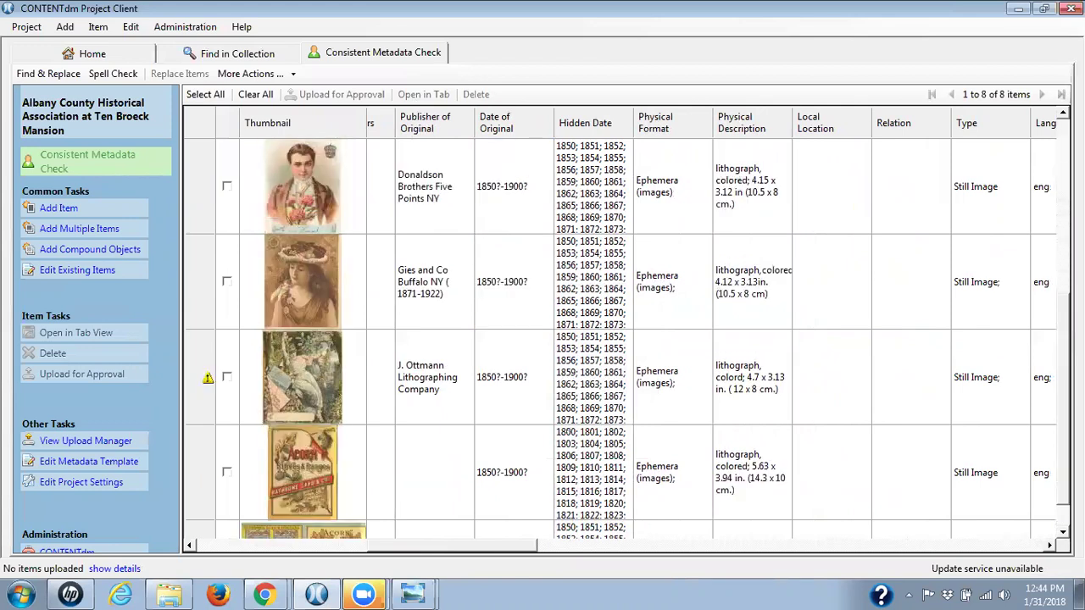
Step: Sort the project items by Publisher of Original in ascending order and scan the publisher names across all rows
scroll(619, 339, "down", 1)
scroll(618, 339, "up", 4)
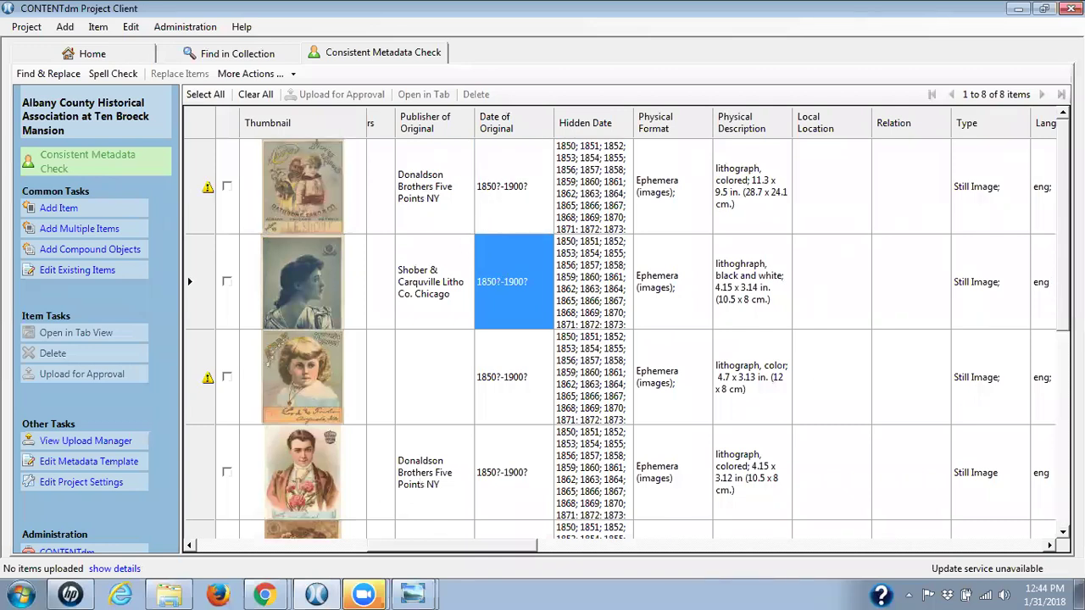
scroll(1055, 487, "down", 3)
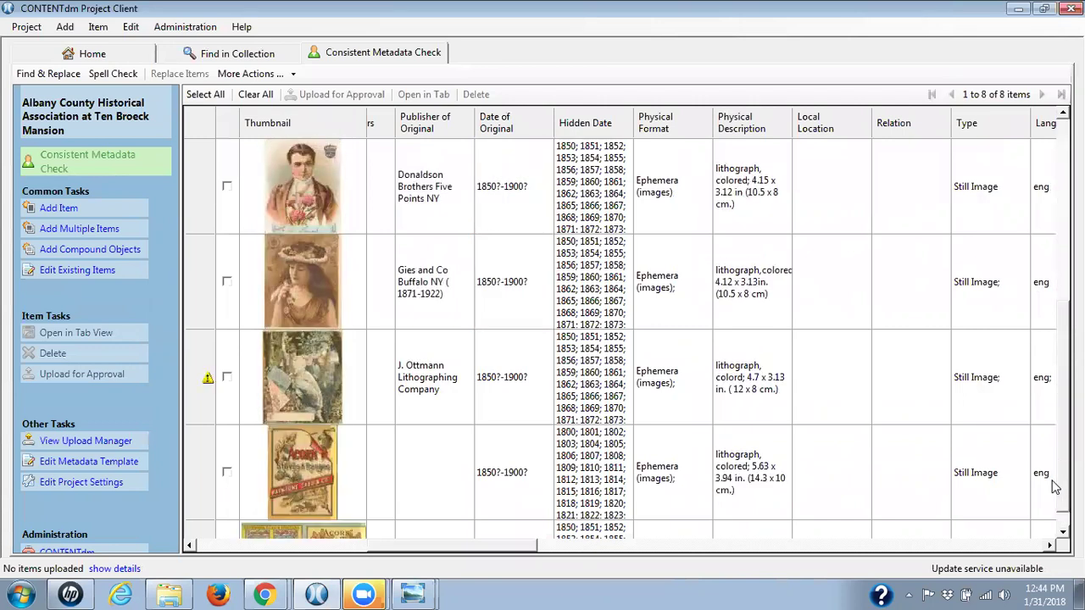
scroll(1055, 413, "up", 3)
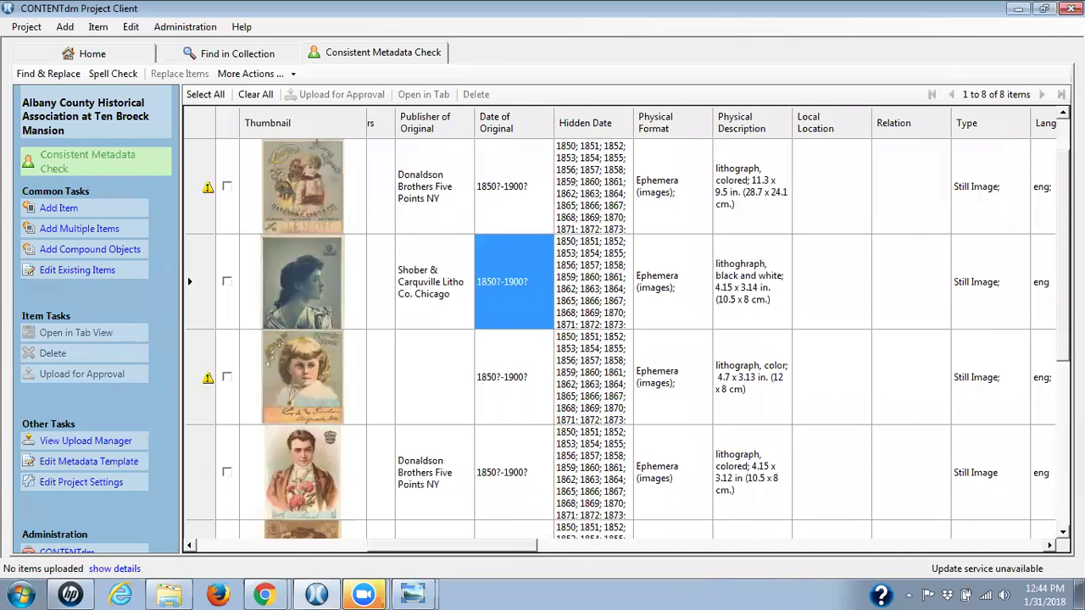
left_click(419, 125)
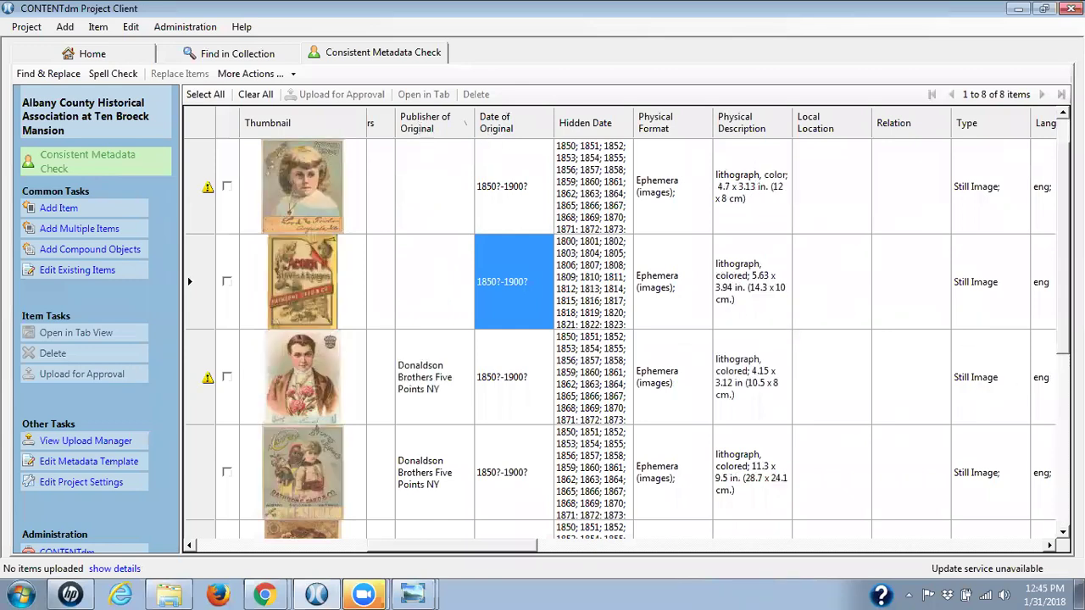
scroll(619, 339, "down", 2)
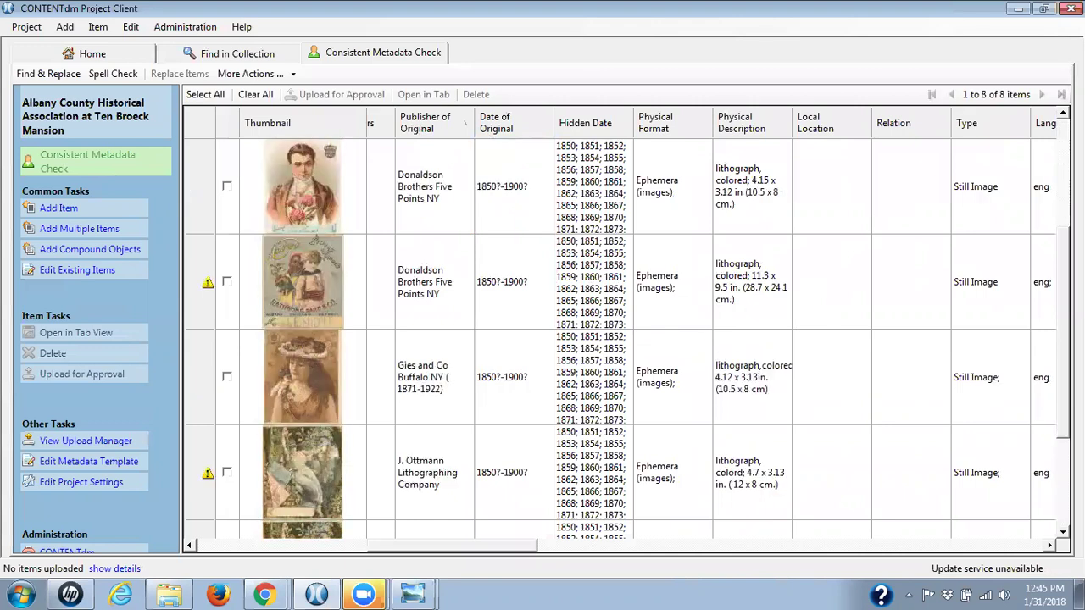
scroll(627, 339, "down", 2)
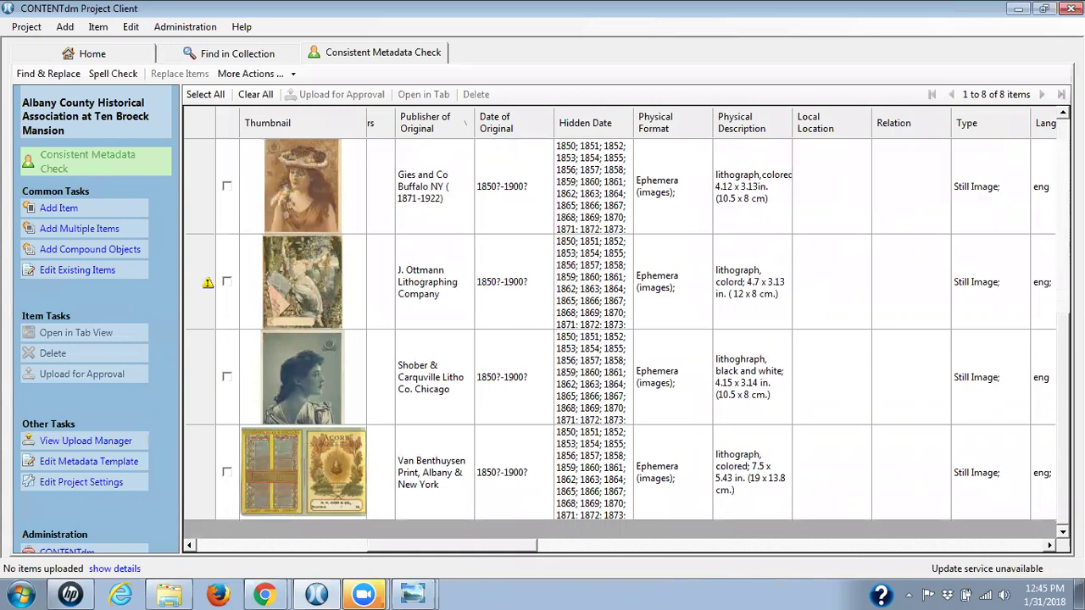
scroll(627, 339, "up", 2)
scroll(620, 339, "up", 2)
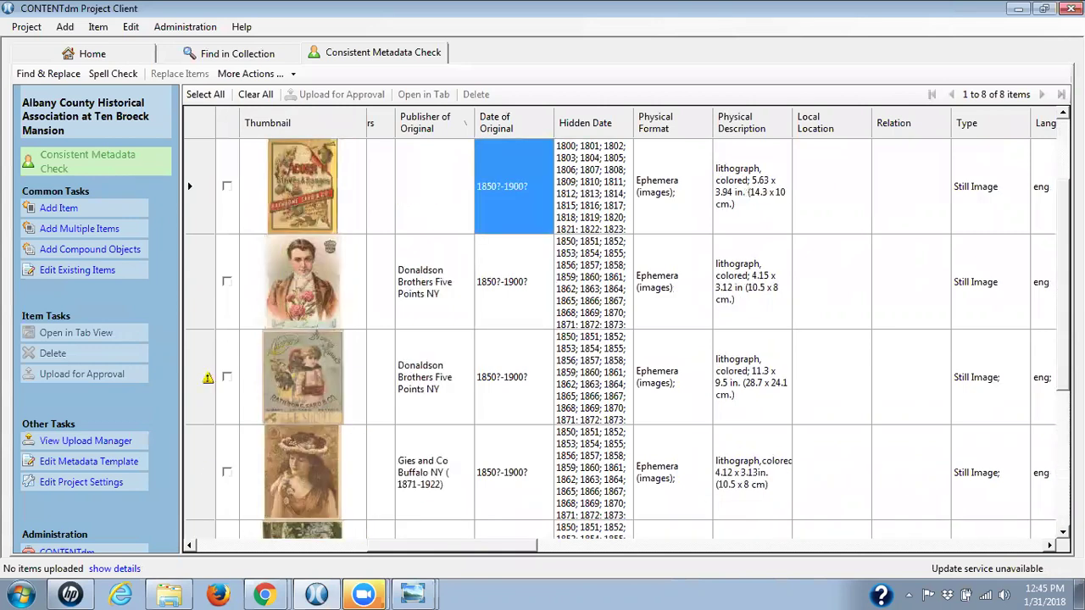
Step: Compare the Publisher of Original entries alongside the Location and Contributors columns for inconsistent publisher names
left_click_drag(439, 549, 407, 566)
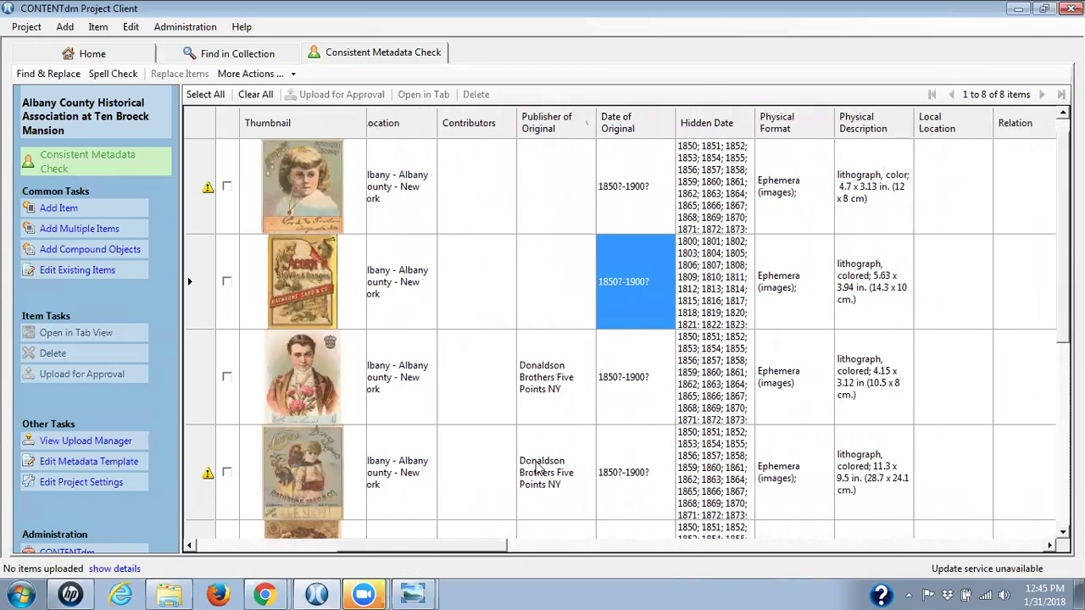
scroll(618, 339, "down", 1)
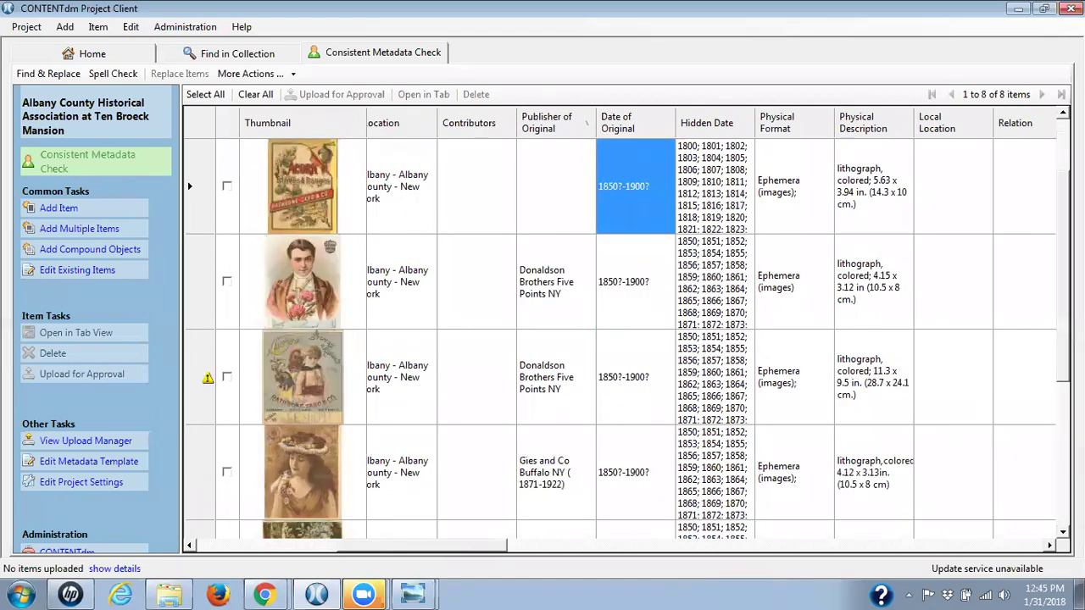
scroll(619, 339, "down", 2)
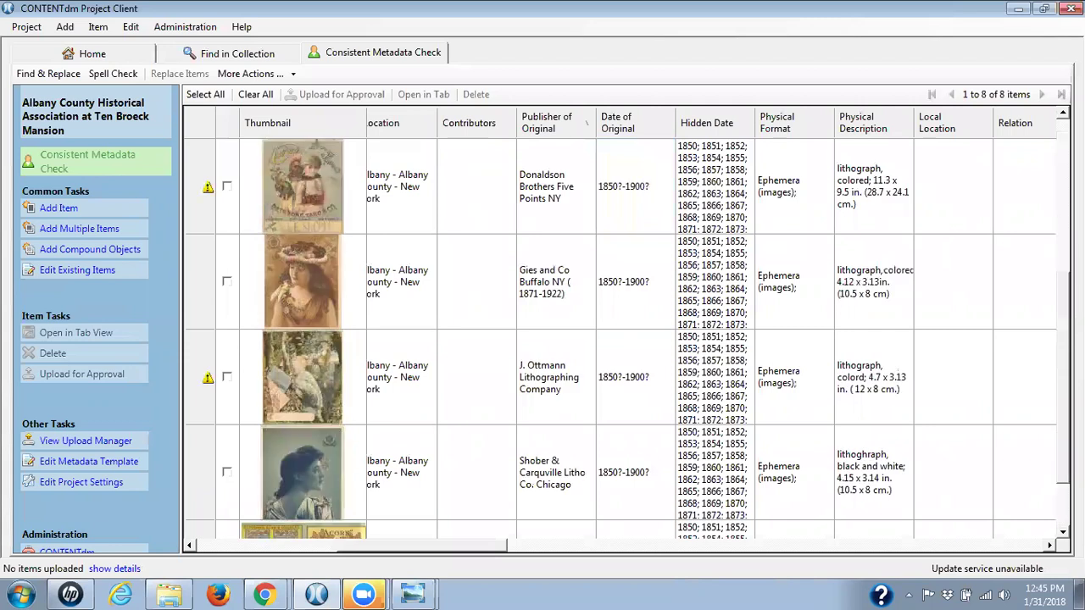
scroll(627, 339, "down", 1)
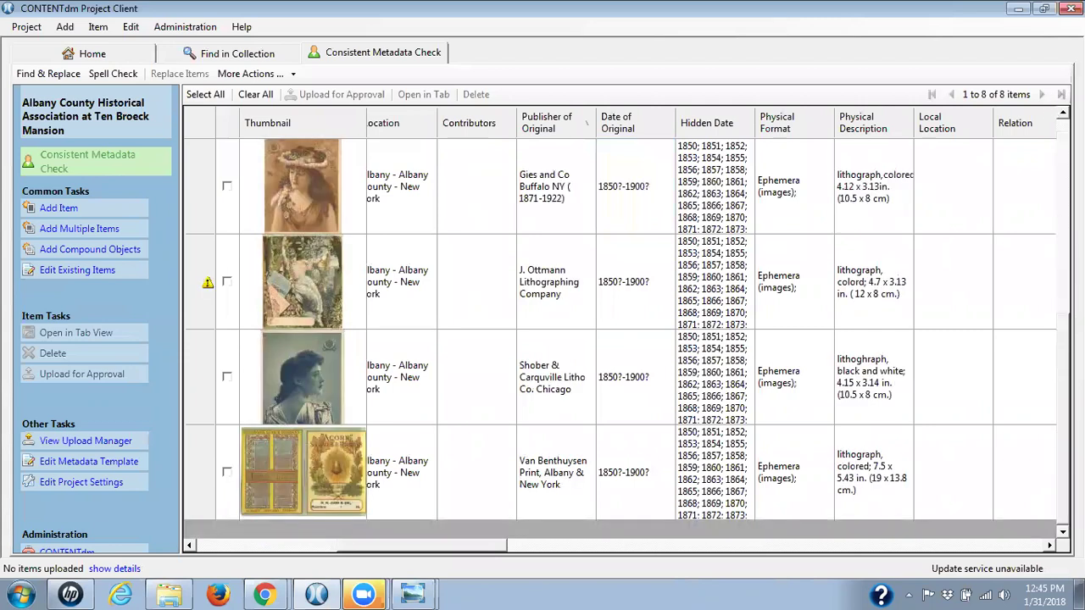
scroll(627, 339, "up", 1)
scroll(854, 248, "up", 1)
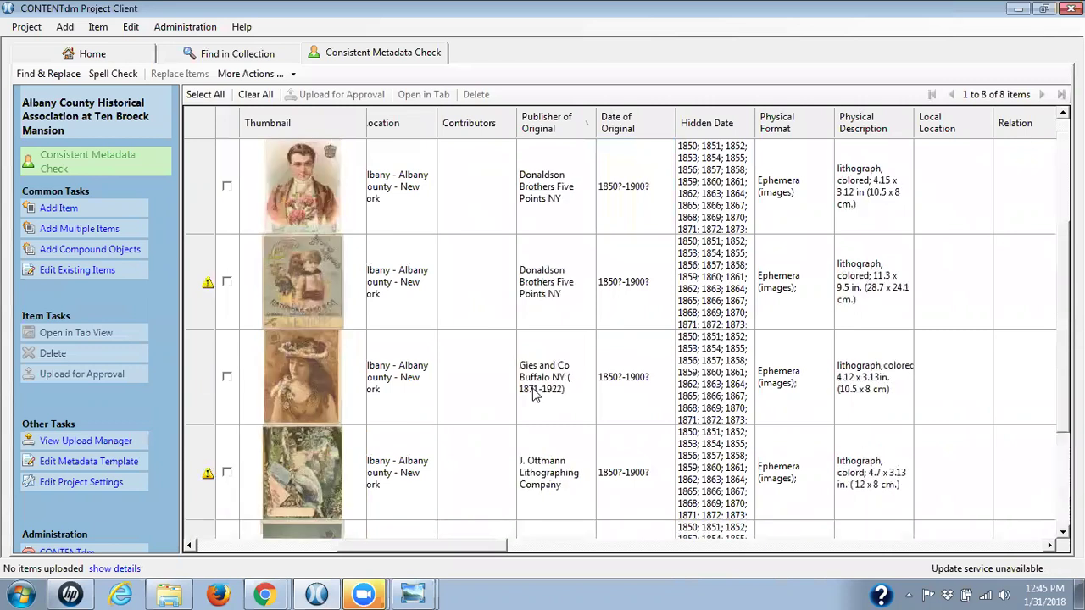
Step: Switch to the New York Heritage search results in Chrome and examine the Publisher of Original facet for name variants
key("alt+Tab")
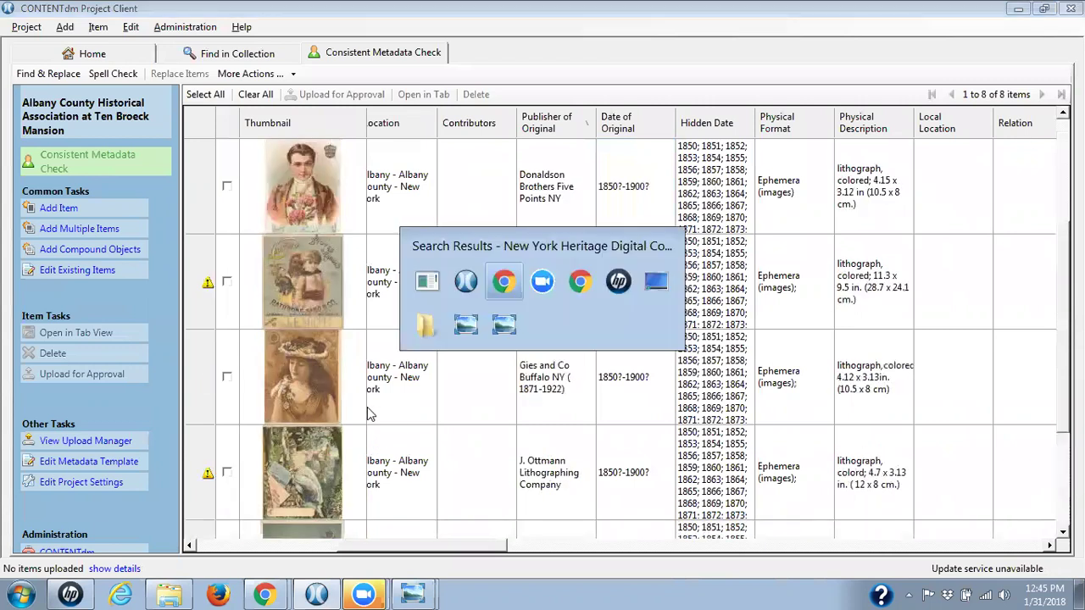
key("Tab")
key("Tab")
key("Tab")
key("Tab")
key("Tab")
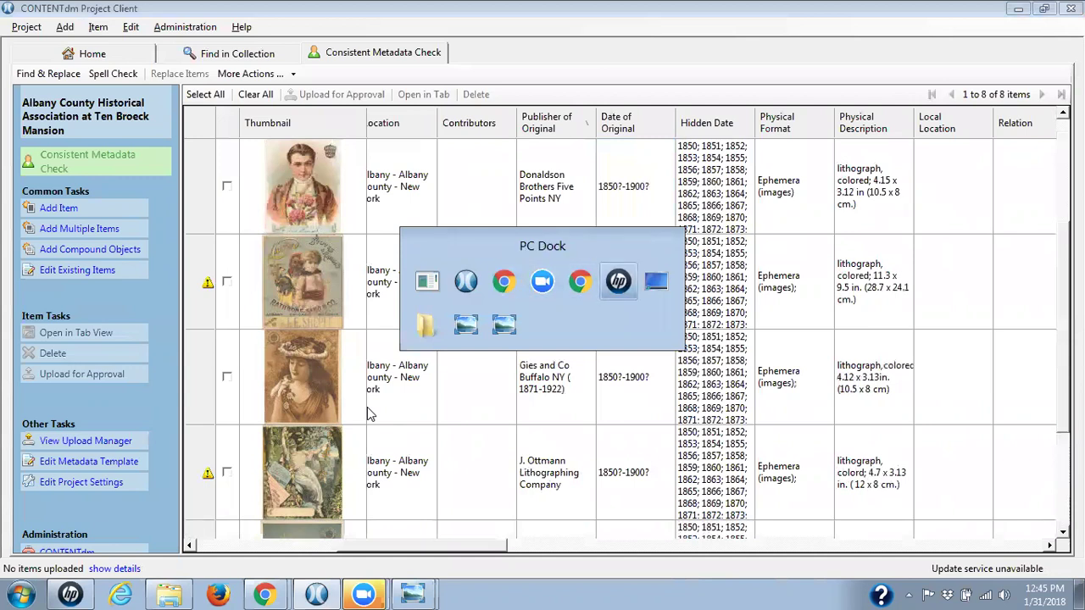
key("Tab")
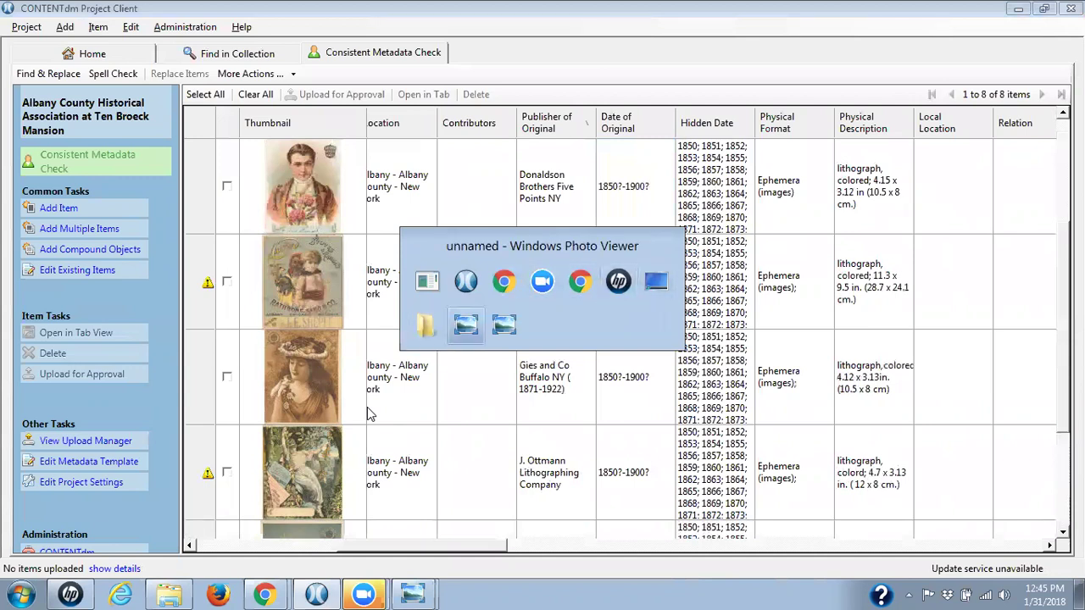
key("Tab")
key("Tab")
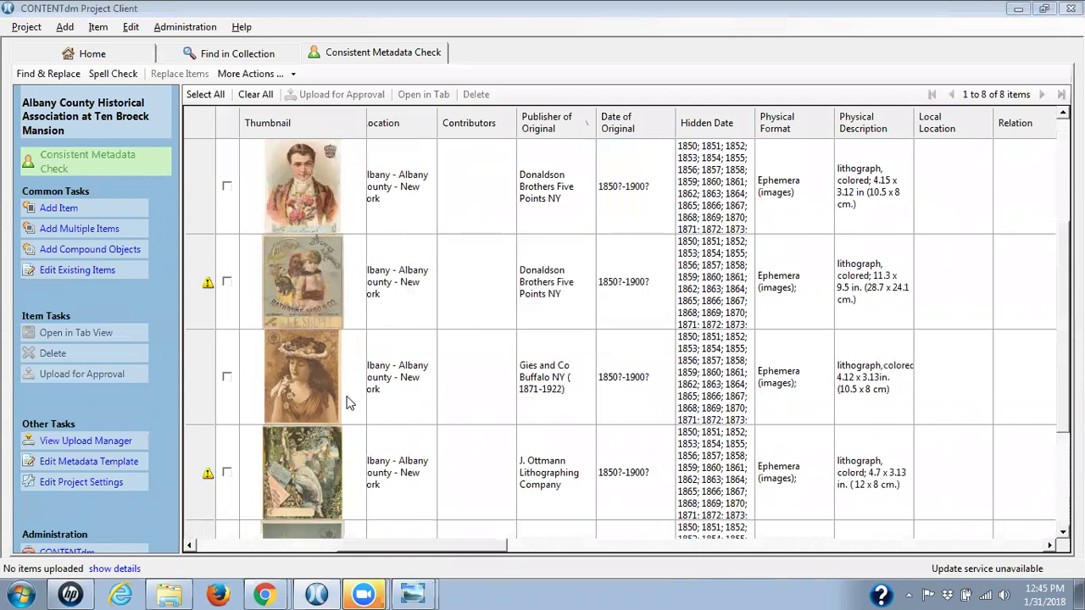
key("alt+Tab")
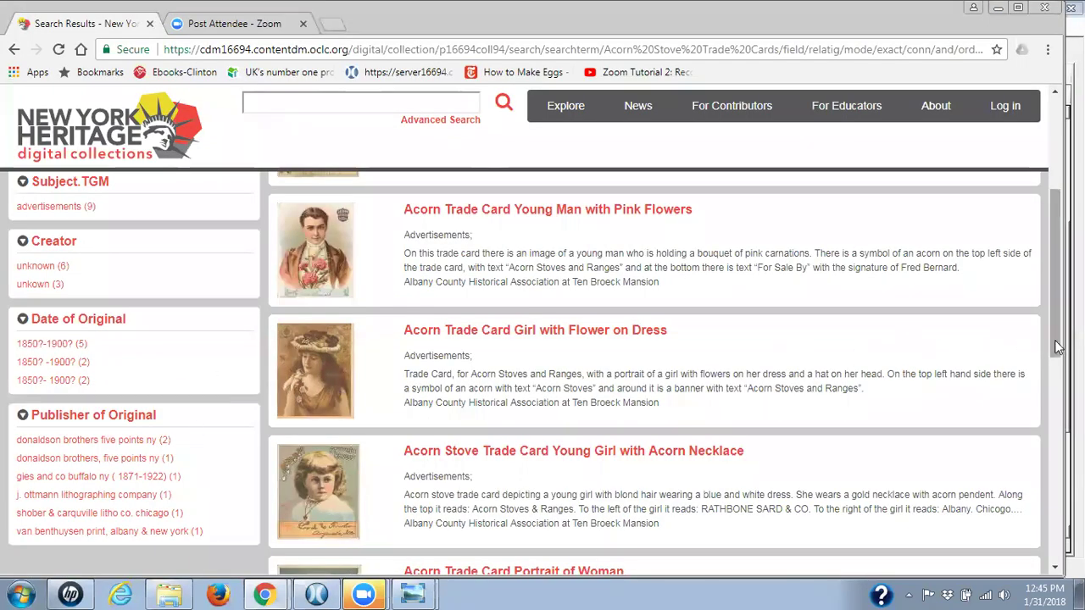
scroll(19, 448, "down", 1)
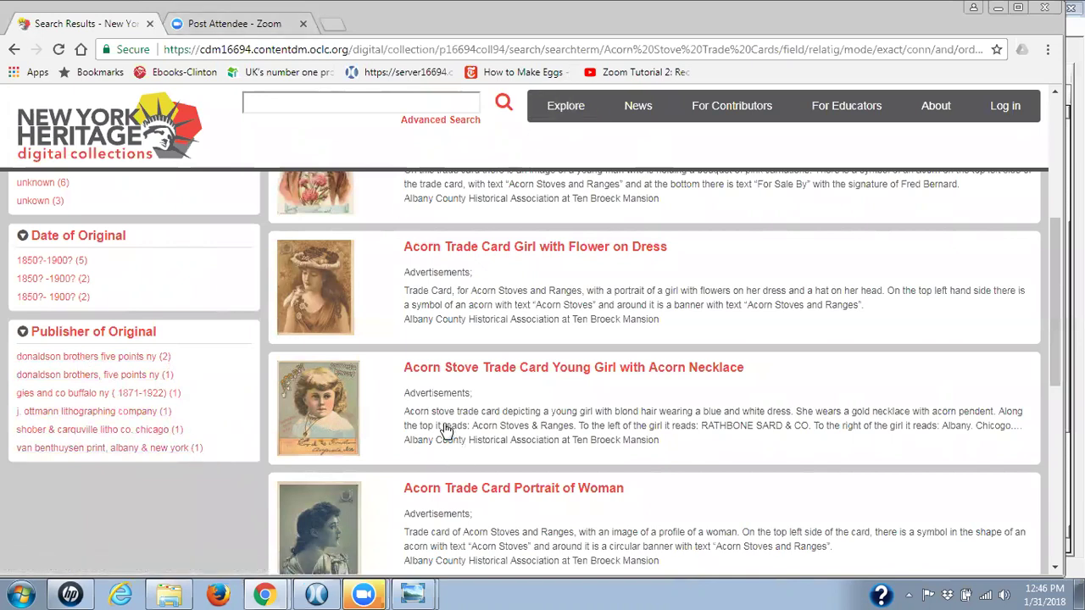
Step: Return to CONTENTdm Project Client, sort the items by Publisher of Original in descending order and check every row's publisher
key("alt+Tab")
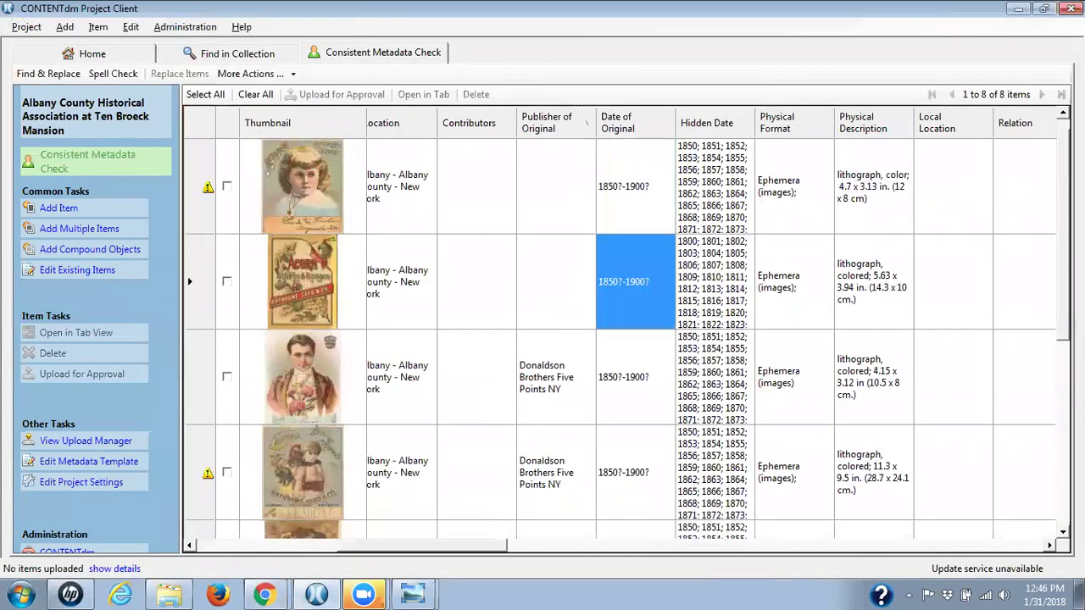
left_click(539, 127)
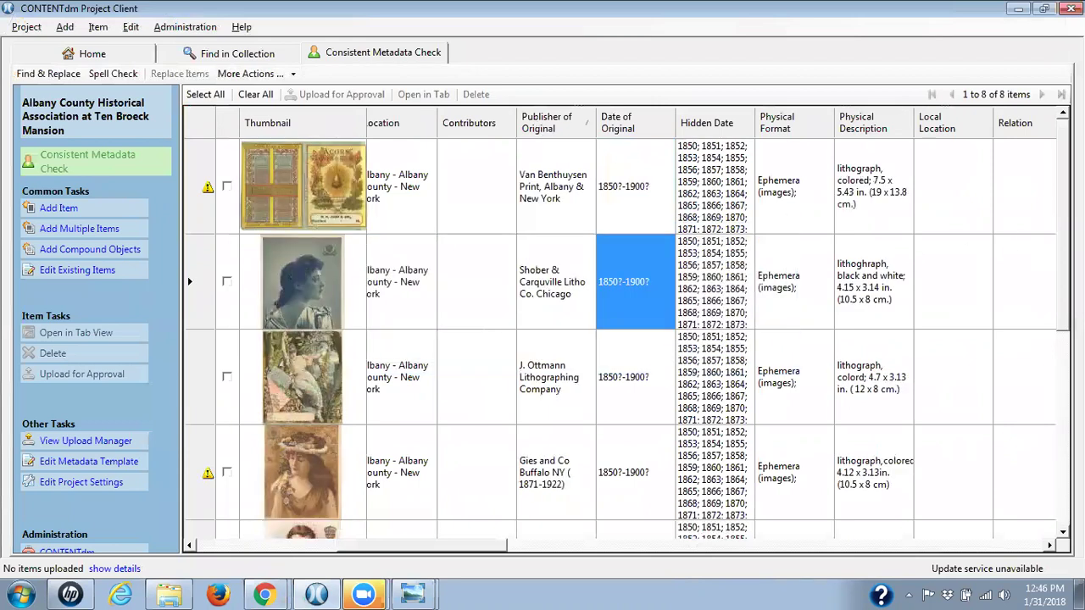
scroll(1050, 375, "down", 2)
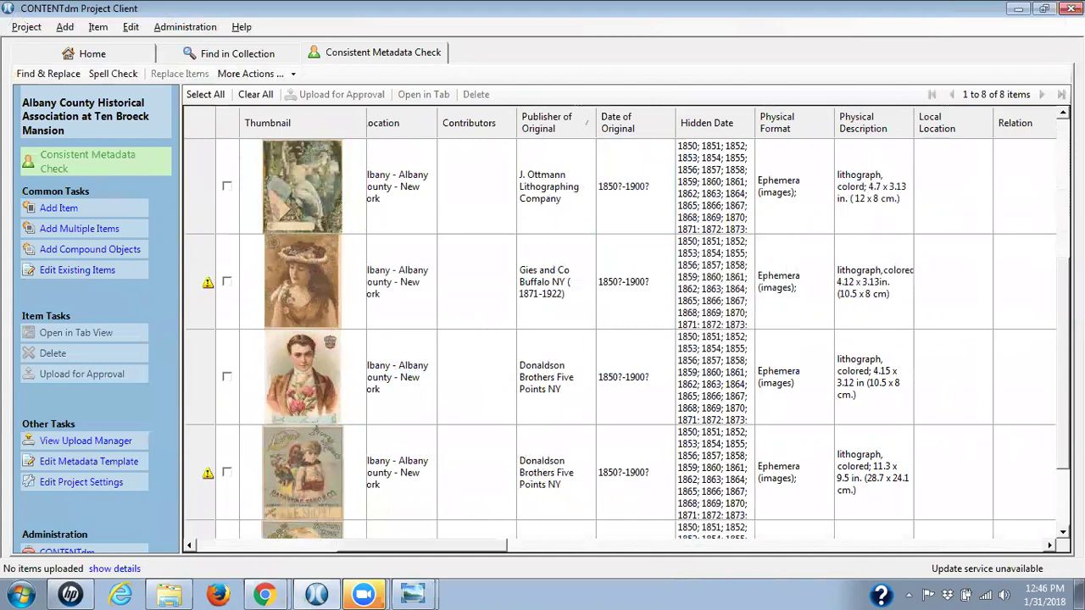
scroll(618, 339, "down", 1)
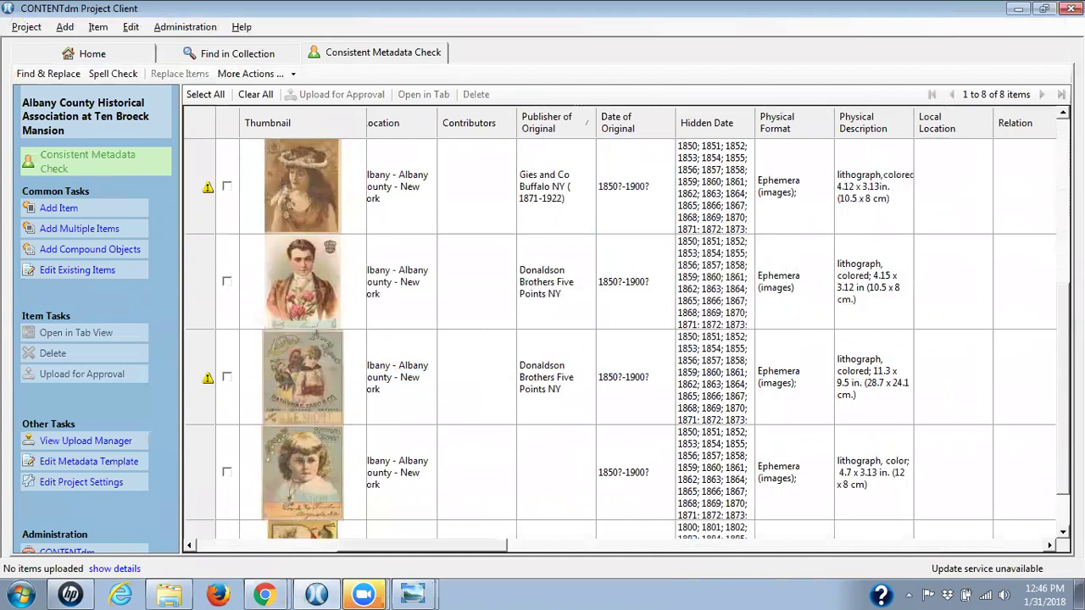
scroll(627, 339, "down", 1)
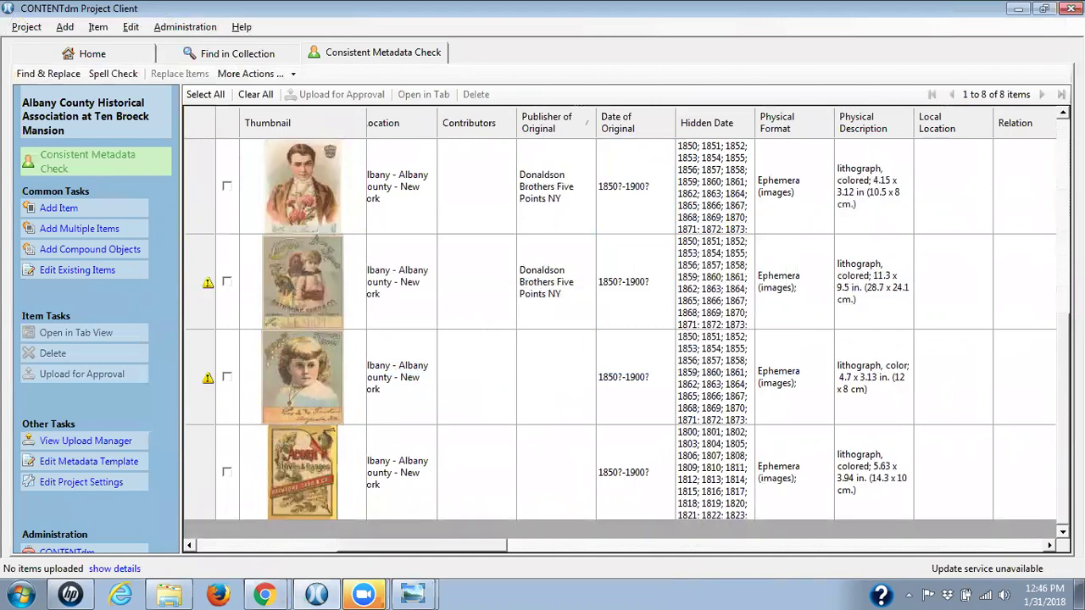
scroll(619, 339, "up", 4)
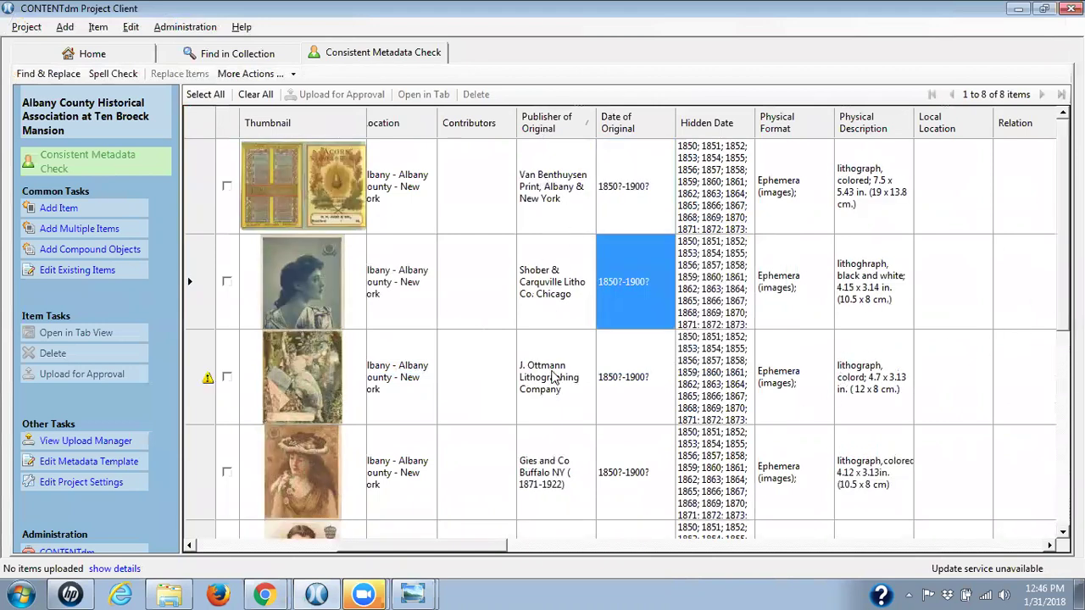
scroll(619, 339, "down", 3)
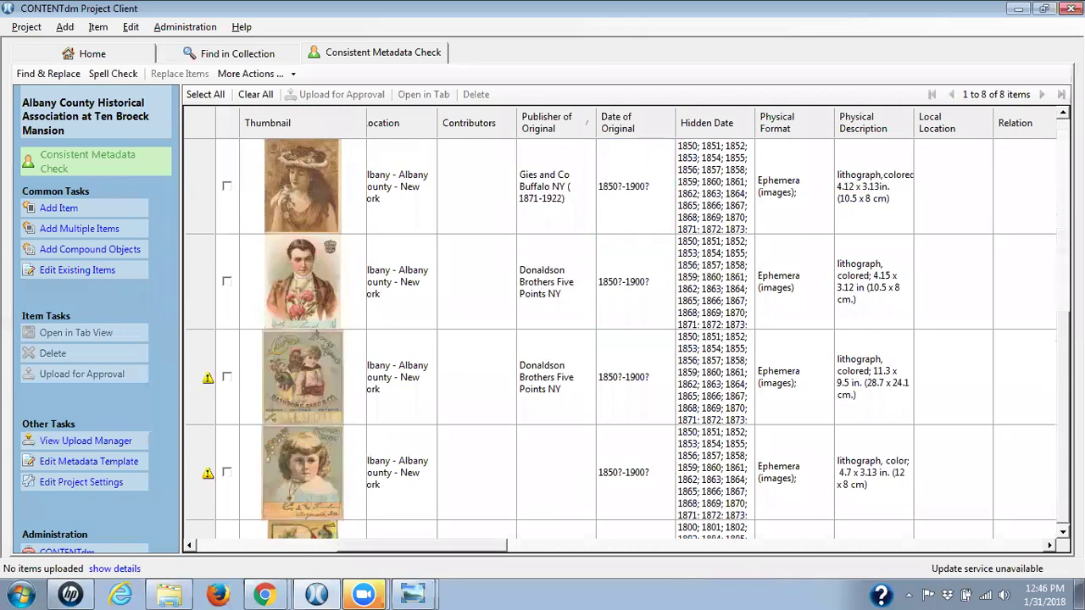
scroll(400, 449, "down", 1)
scroll(400, 449, "up", 4)
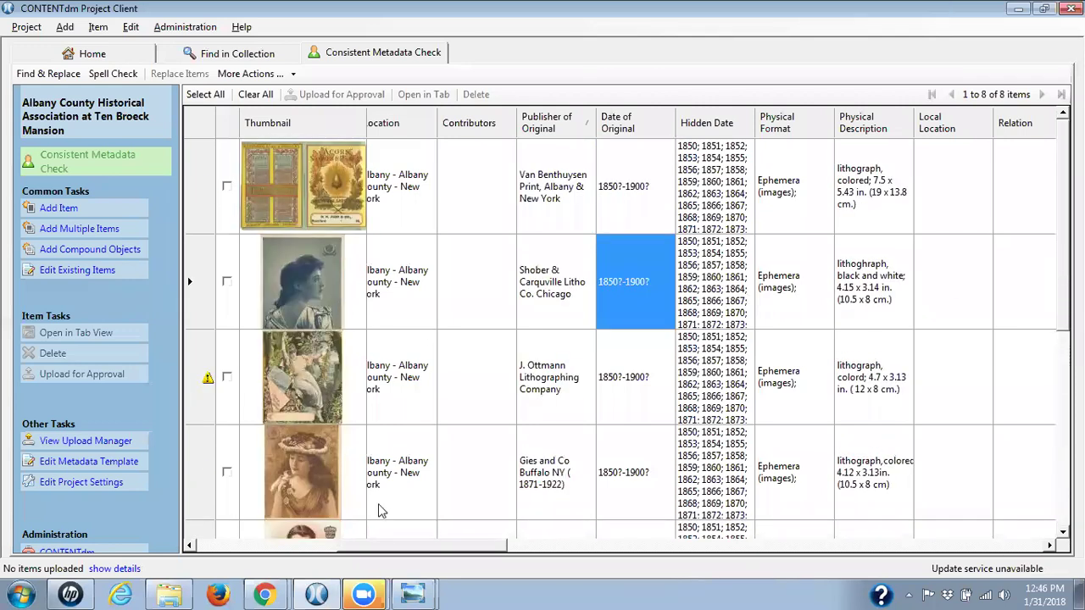
Step: Remove the duplicate "image/jpeg;" from the Format of Digital value of the Acorn Trade Card Calendar item
left_click(326, 545)
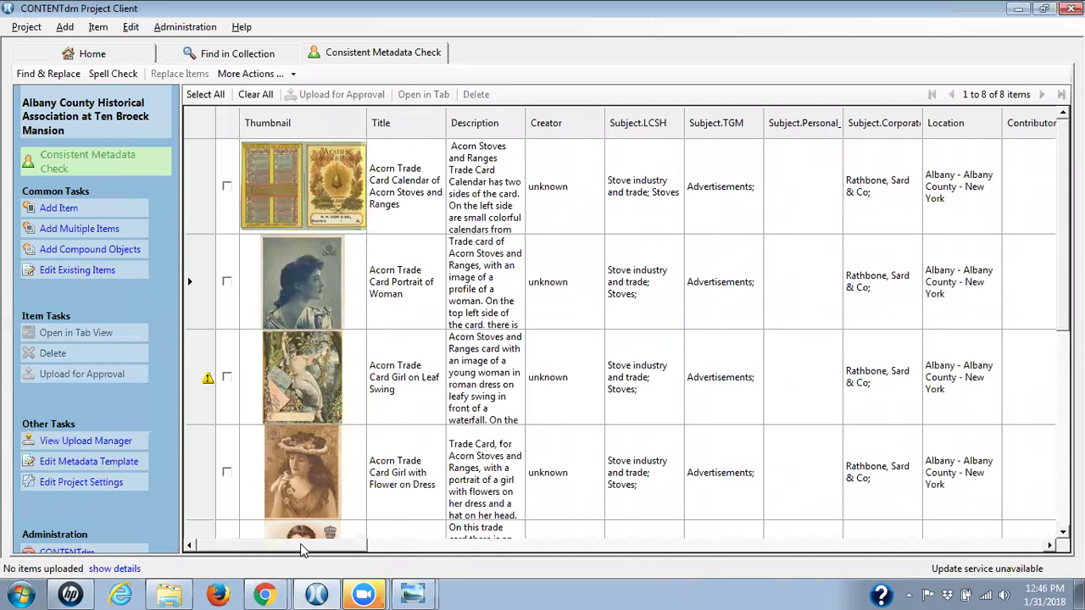
left_click_drag(300, 549, 622, 565)
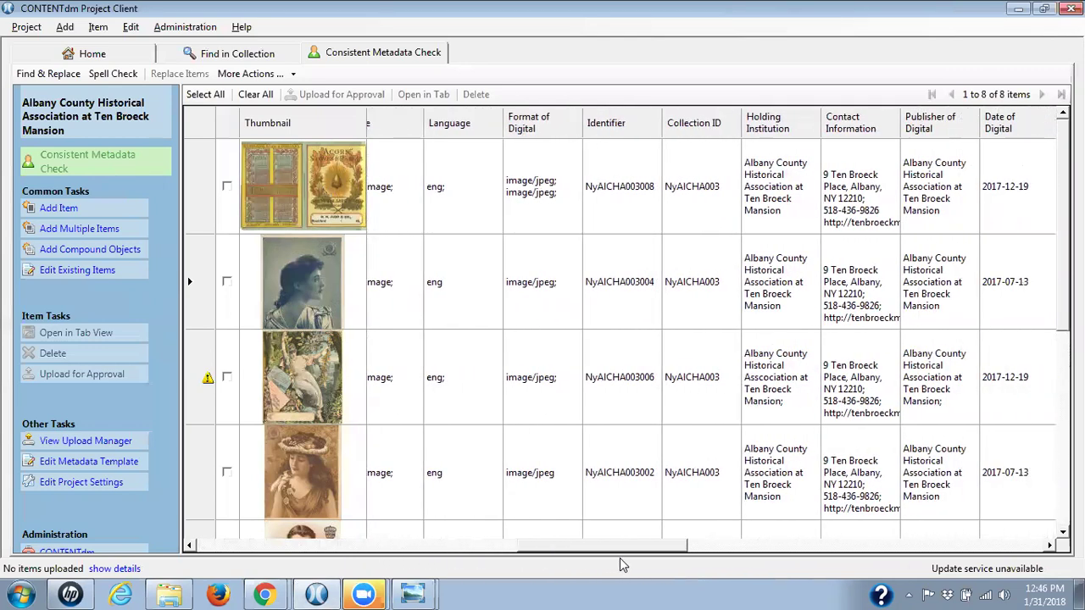
left_click(555, 194)
left_click(556, 194)
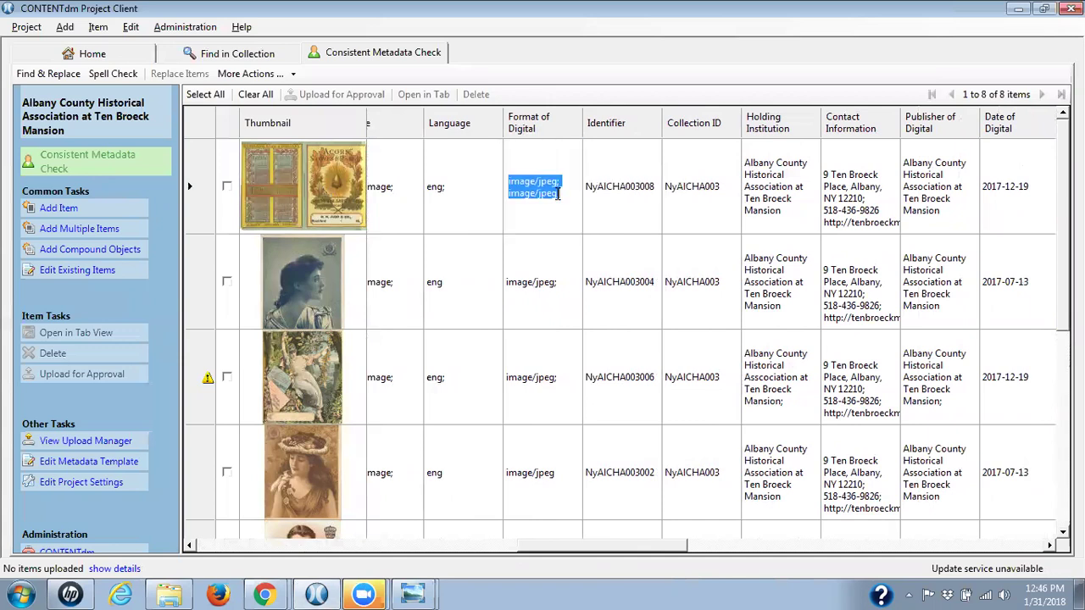
left_click_drag(559, 193, 509, 193)
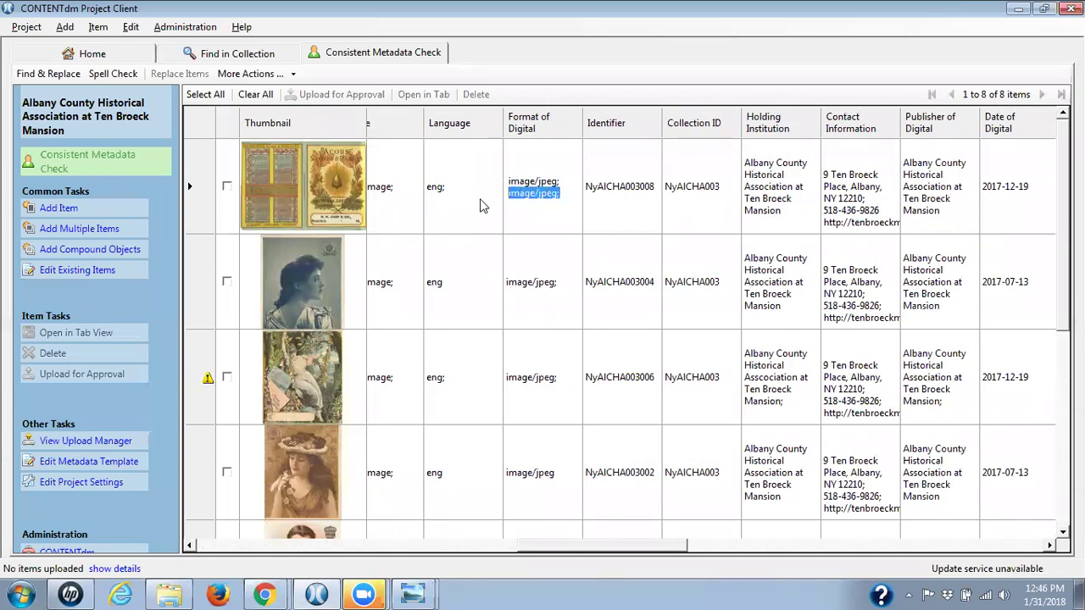
key("BackSpace")
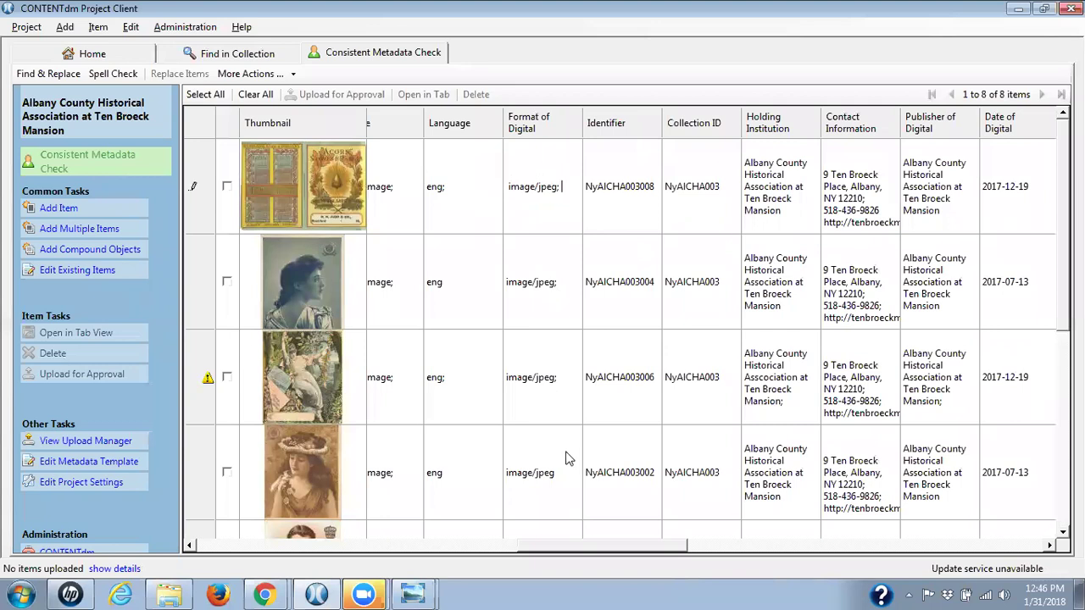
Step: Open the Acorn Trade Card Calendar item in spreadsheet view and compare its metadata with that of its front and back pages
mouse_move(583, 547)
left_mouse_down()
mouse_move(649, 562)
mouse_move(831, 559)
mouse_move(590, 559)
left_mouse_up()
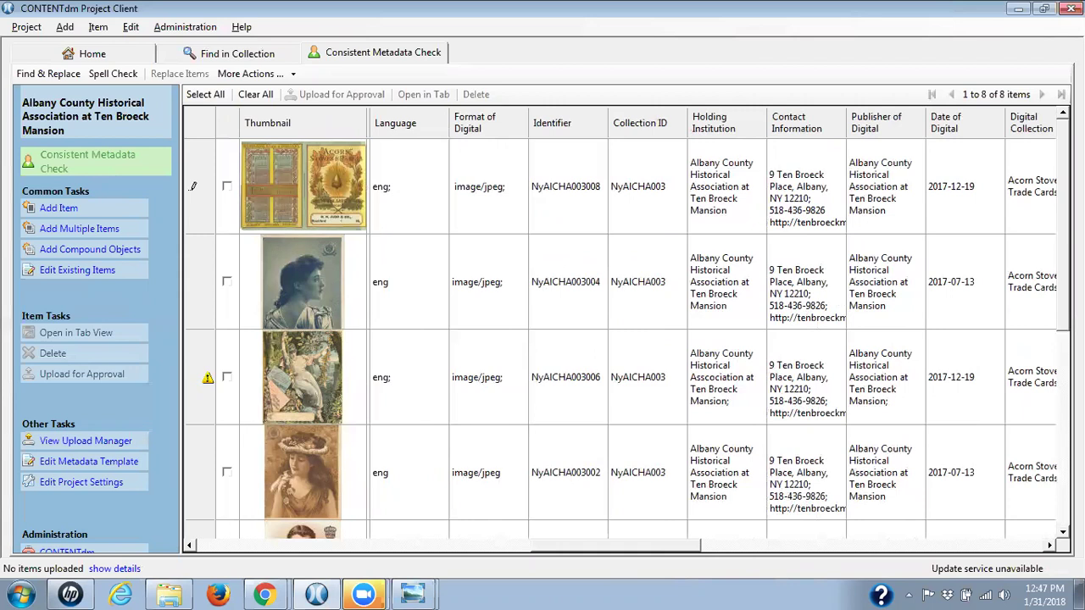
scroll(193, 186, "down", 4)
scroll(193, 185, "up", 4)
left_click(382, 549)
left_click(381, 549)
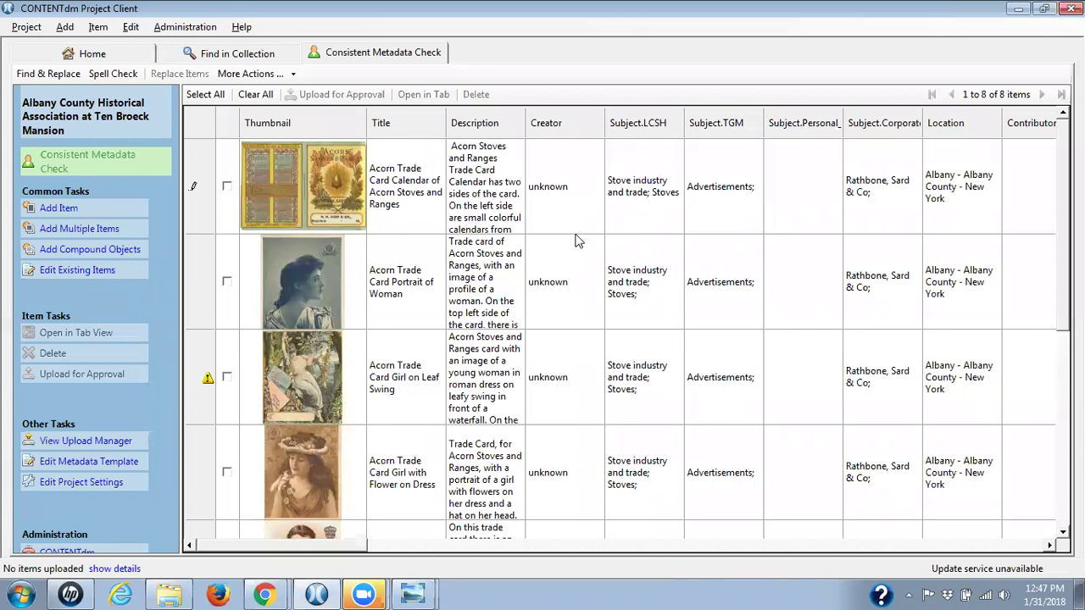
double_click(280, 189)
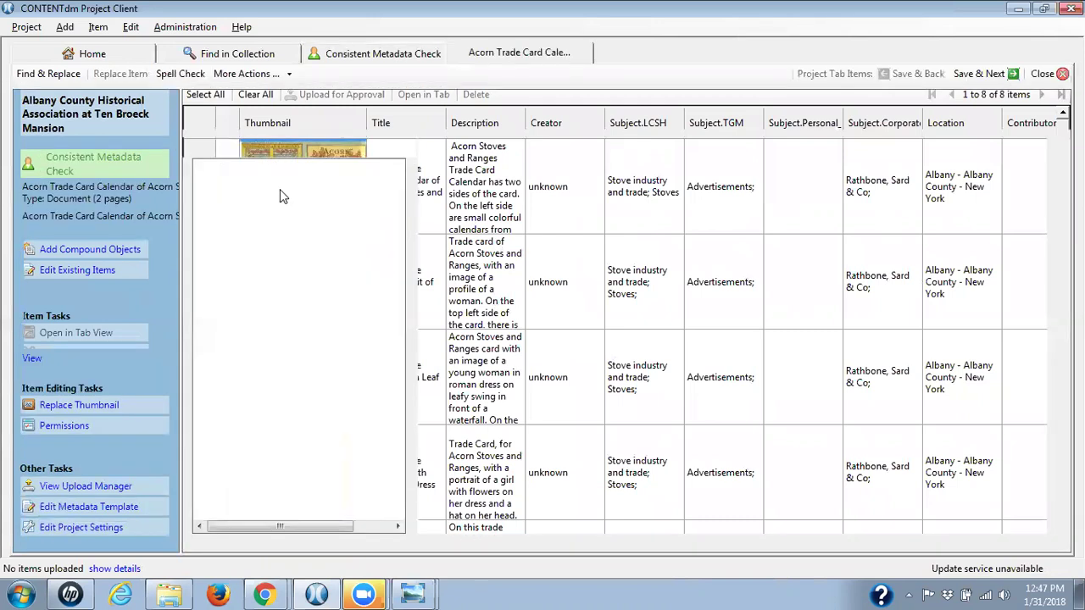
left_click(219, 119)
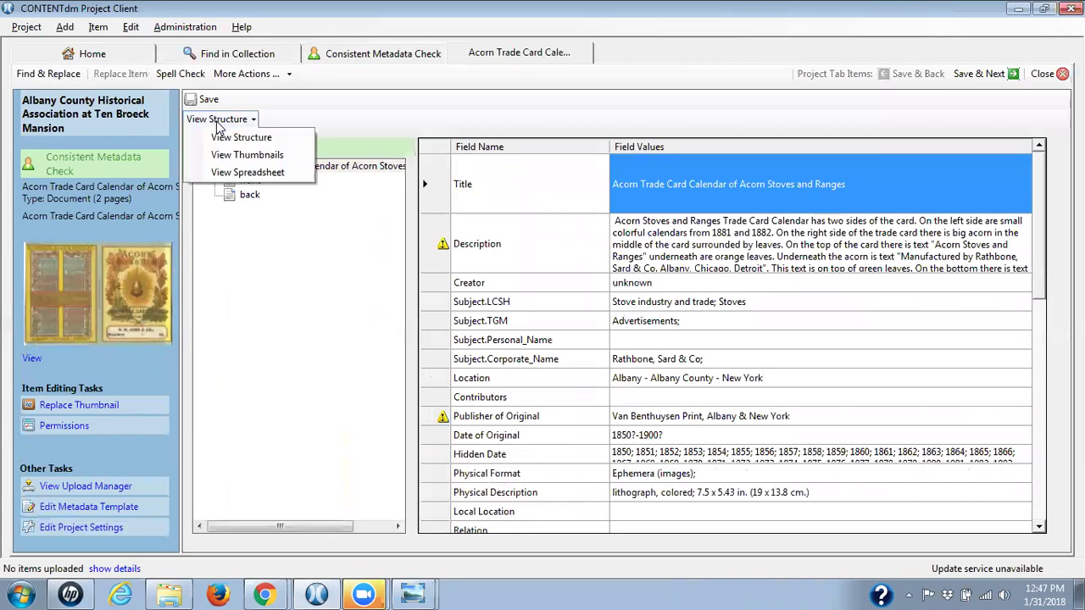
left_click(248, 172)
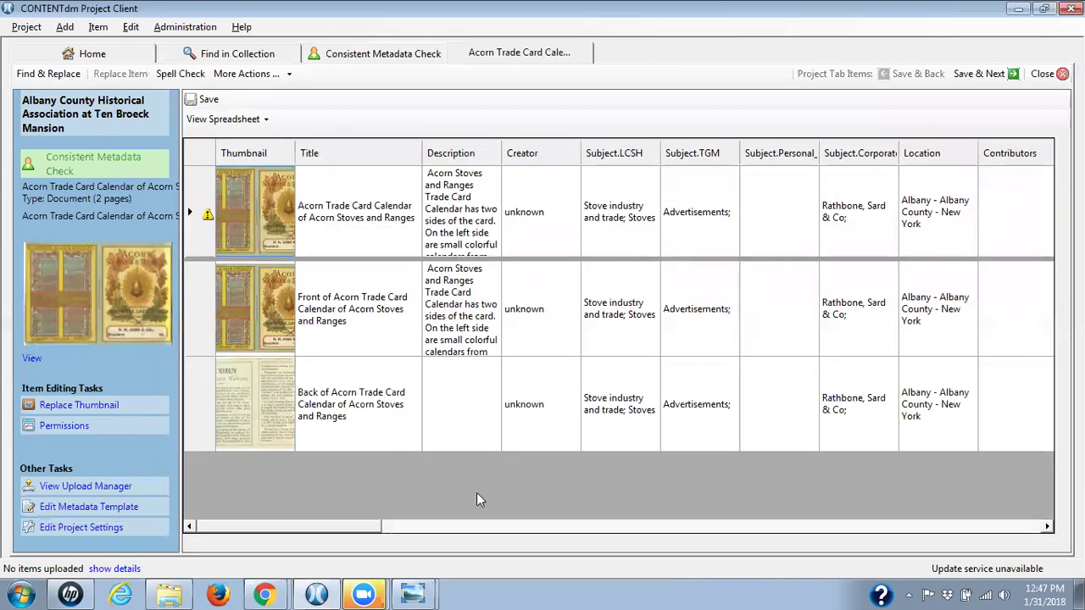
left_click_drag(362, 532, 522, 549)
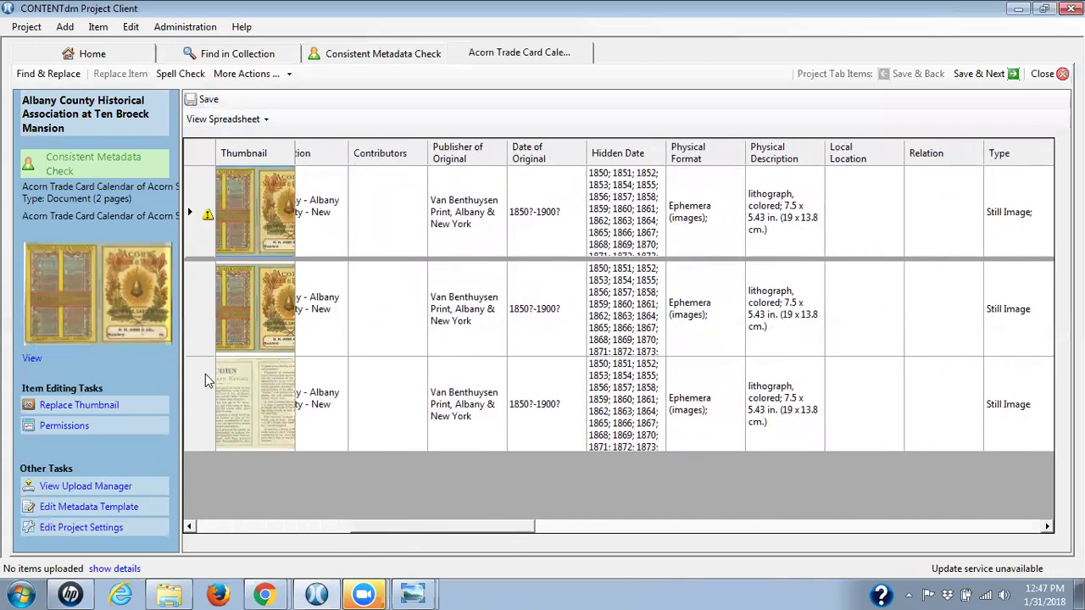
mouse_move(208, 215)
left_click_drag(500, 534, 322, 480)
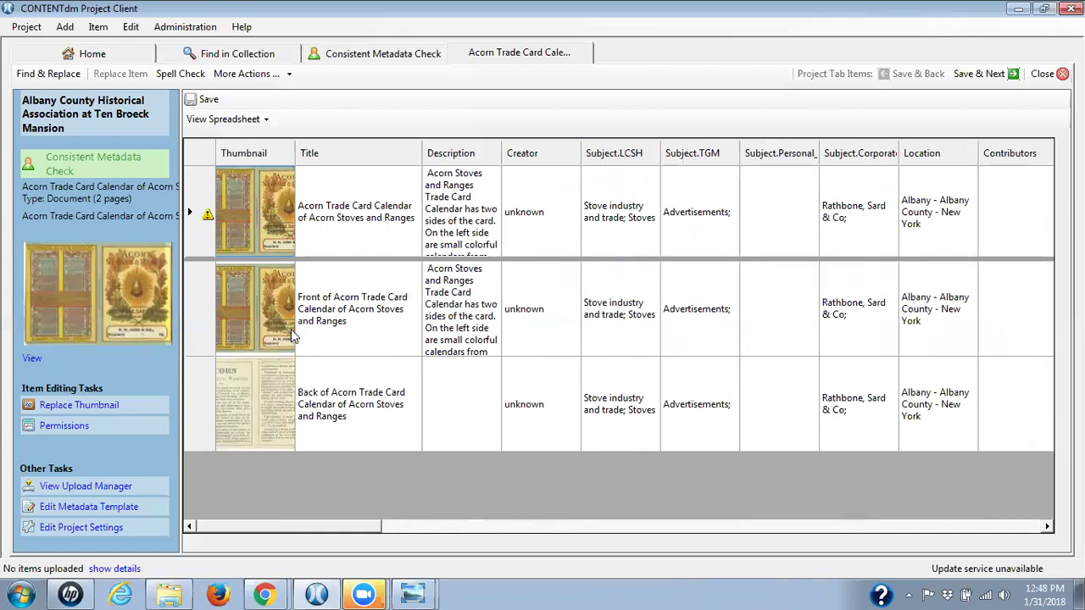
Step: Save and close the Acorn Trade Card Calendar item, and upload it for approval
left_click(209, 100)
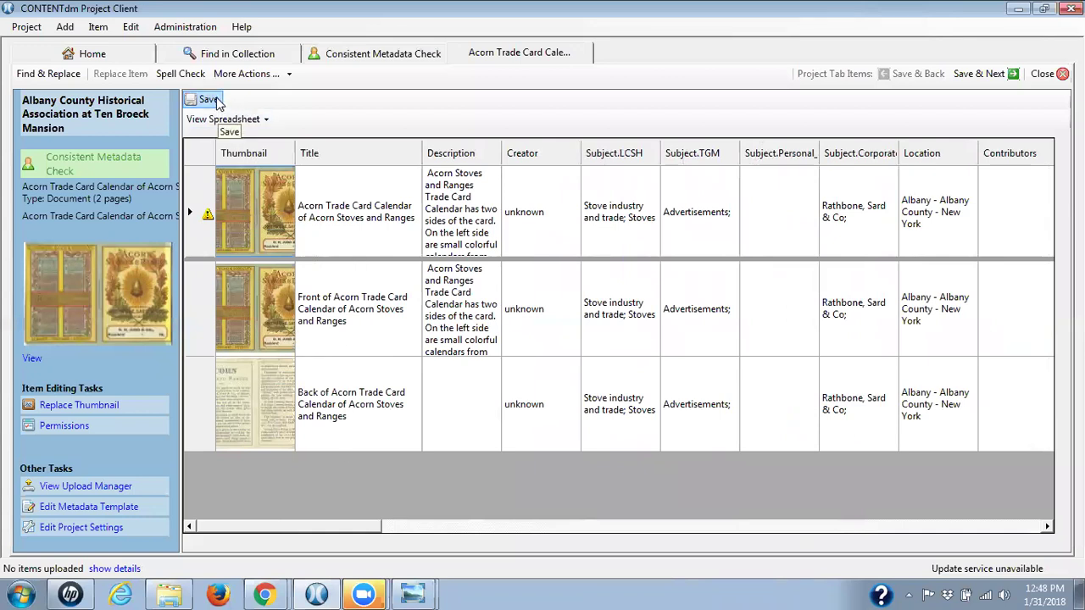
left_click(1051, 74)
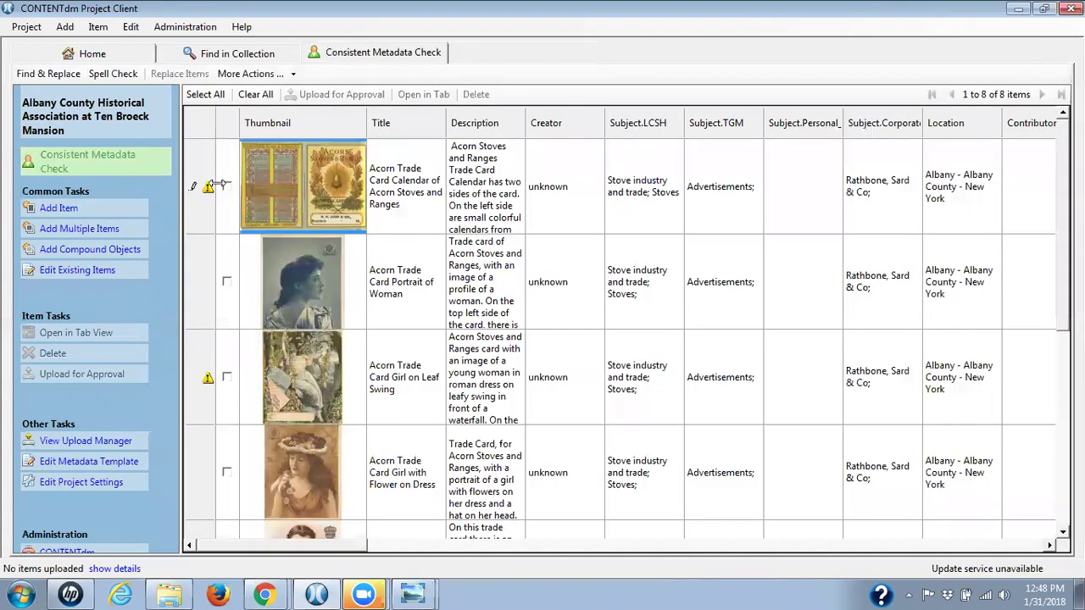
left_click(227, 186)
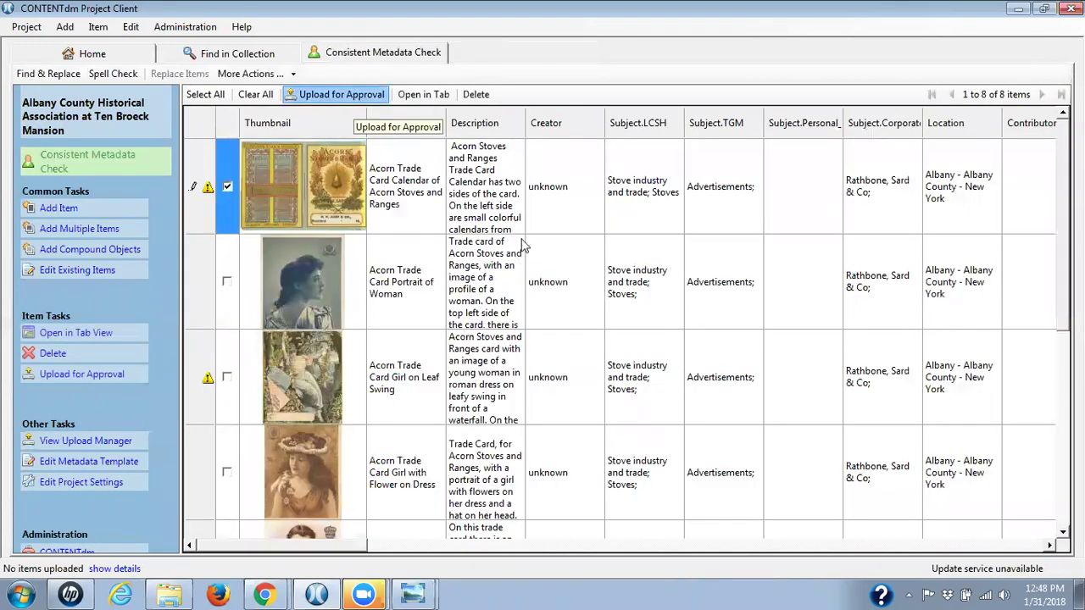
left_click(343, 94)
Step: Open the Acorn Trade Card Portrait of Woman item in spreadsheet view and fill its Creator value "unknown" down to both pages
double_click(291, 201)
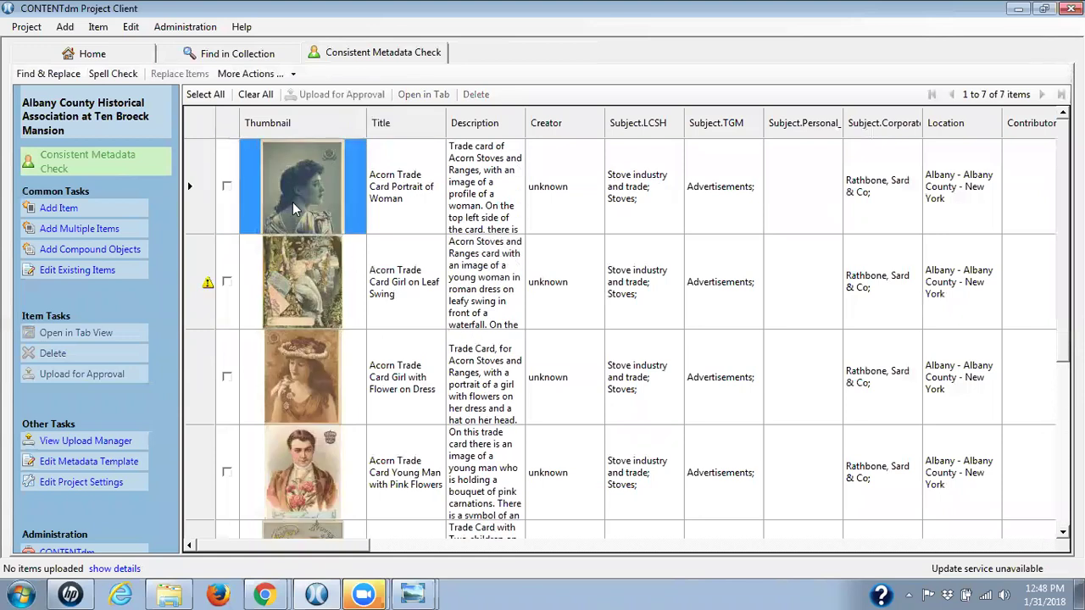
left_click(216, 121)
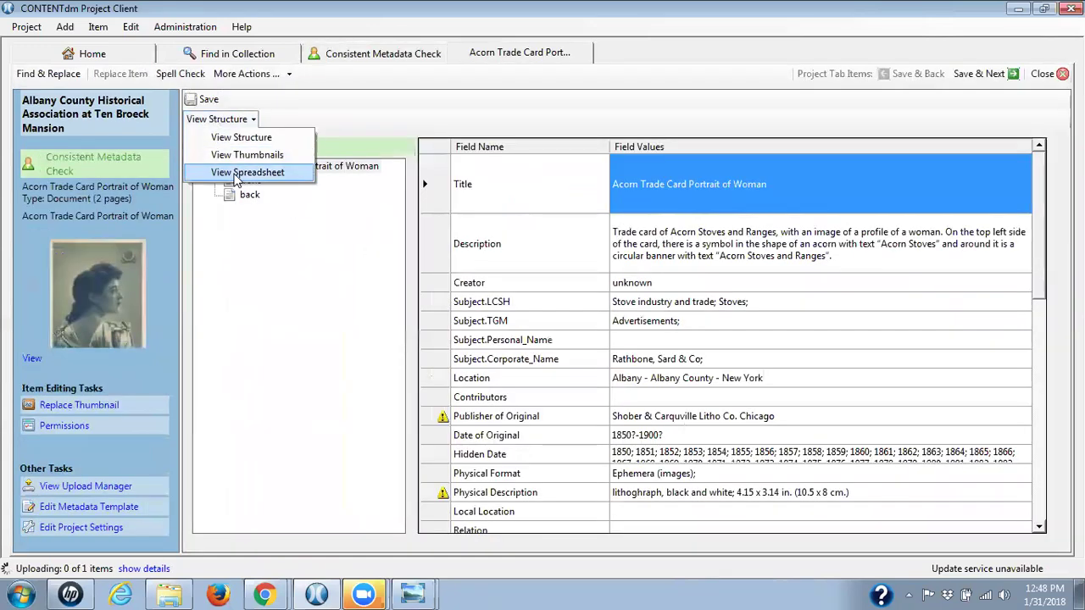
left_click(237, 170)
left_click_drag(356, 531, 371, 531)
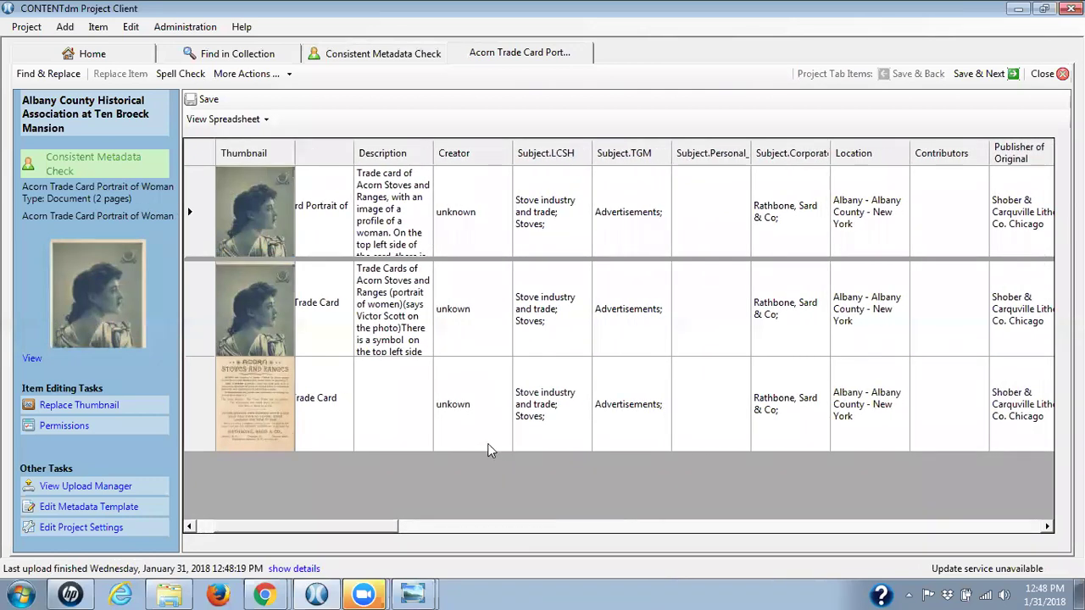
left_click(453, 219)
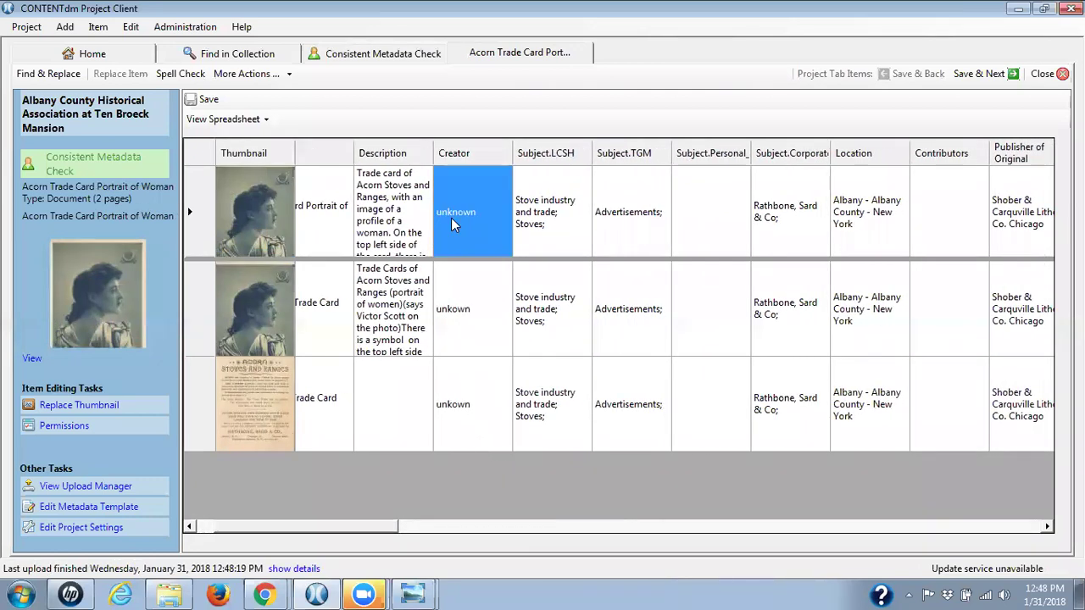
right_click(452, 222)
left_click(488, 225)
Step: Check the Portrait of Woman item's remaining fields and fill the Format of Digital value "image/jpeg;" down to both pages
left_click_drag(381, 527, 537, 542)
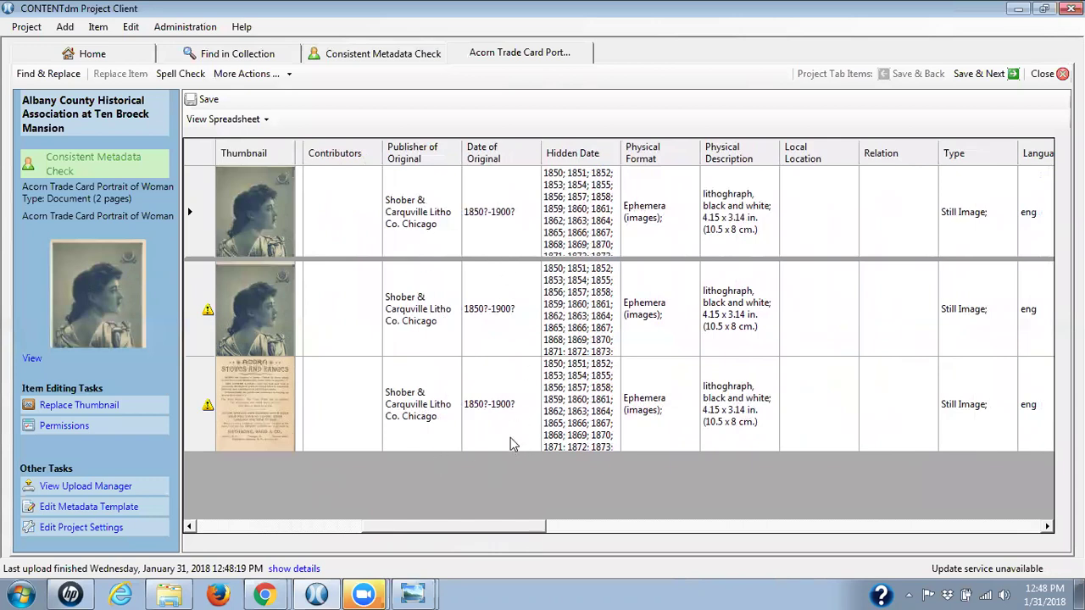
left_click_drag(514, 527, 358, 534)
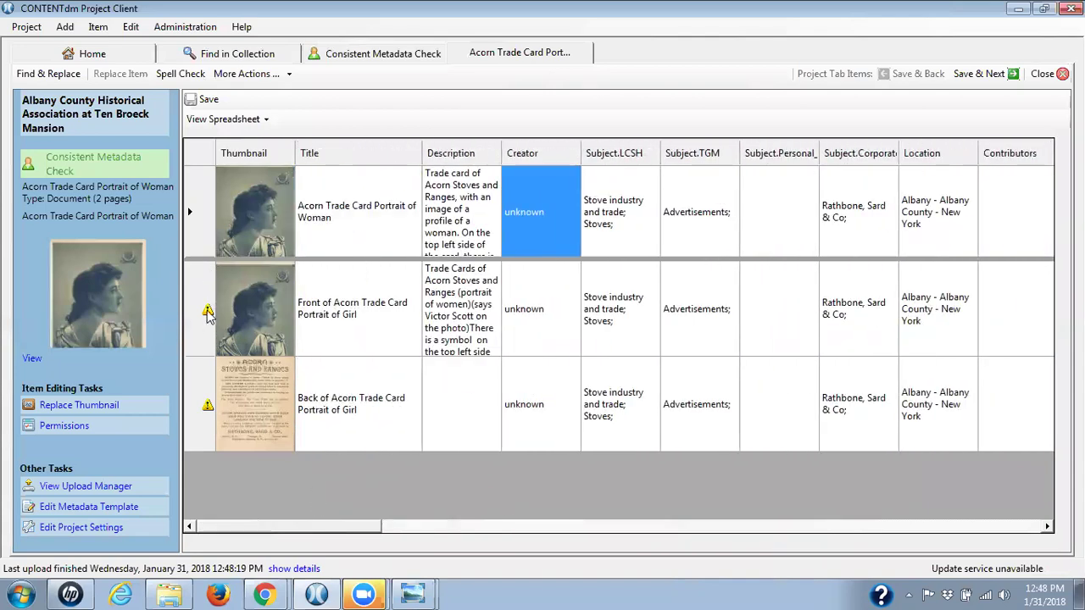
mouse_move(208, 314)
left_click_drag(359, 531, 660, 531)
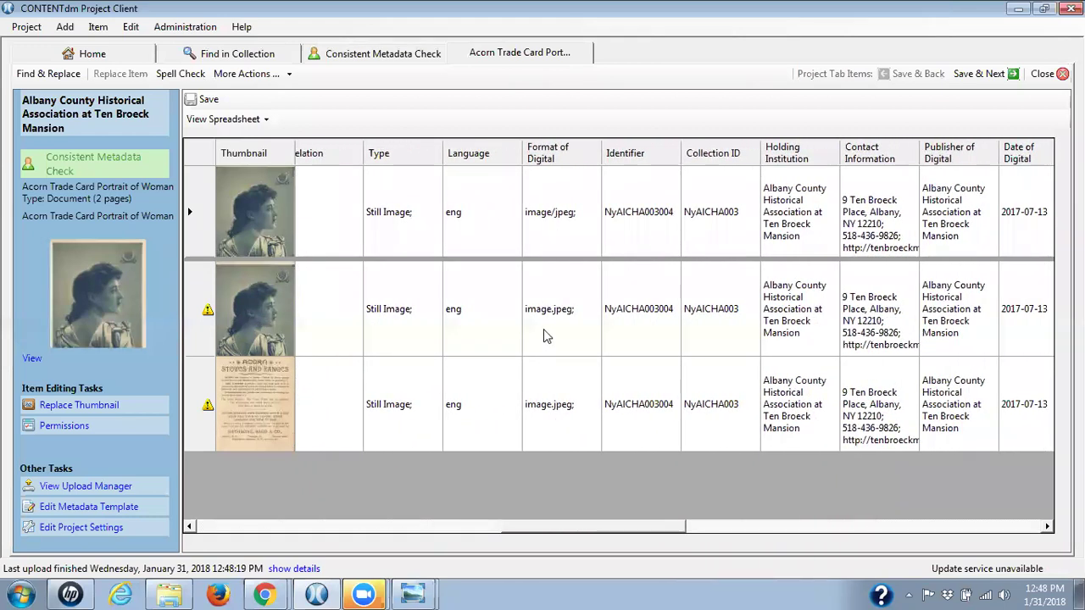
left_click(547, 219)
right_click(546, 216)
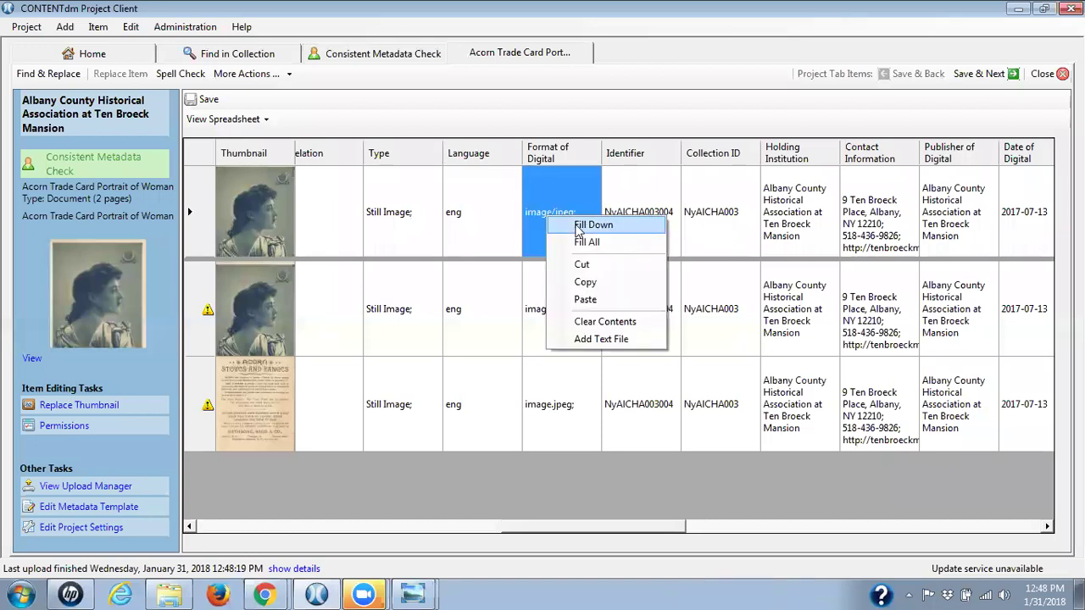
left_click(578, 223)
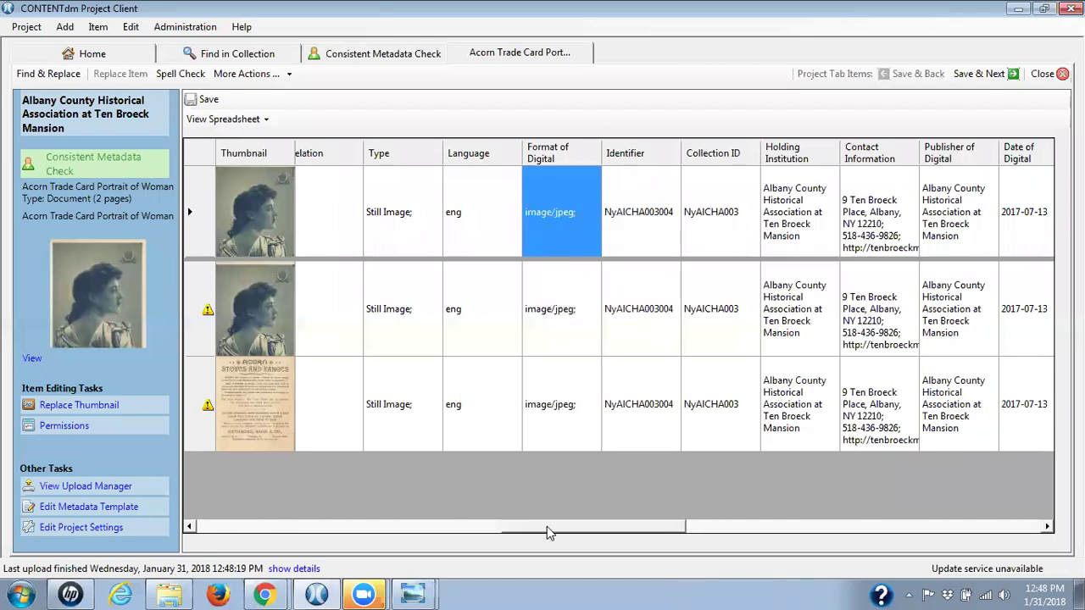
Step: Close the Acorn Trade Card Portrait of Woman item and upload it for approval
left_click_drag(546, 532, 244, 509)
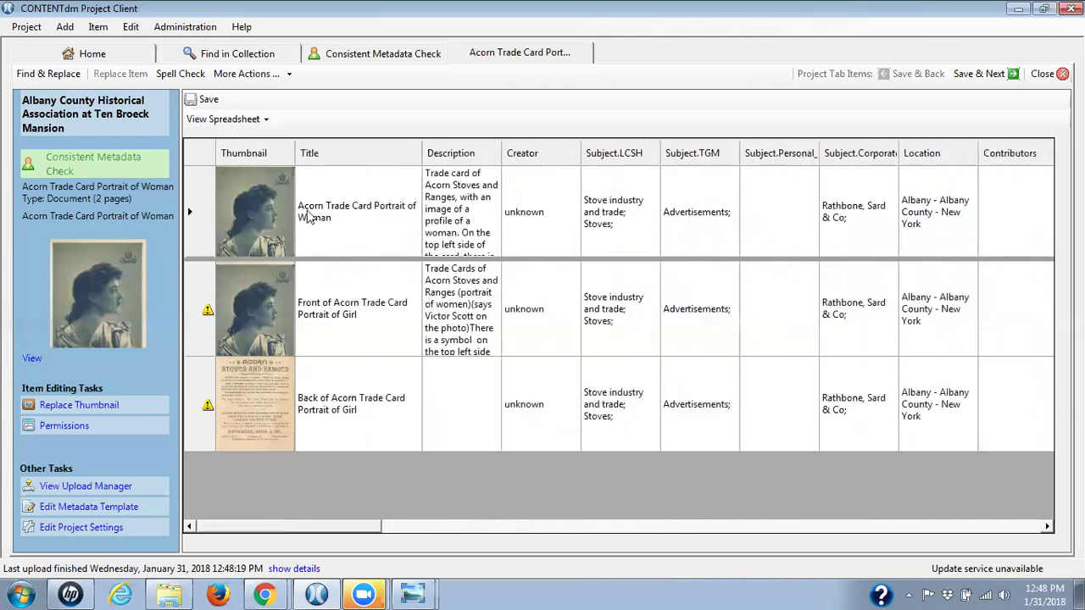
left_click(1044, 77)
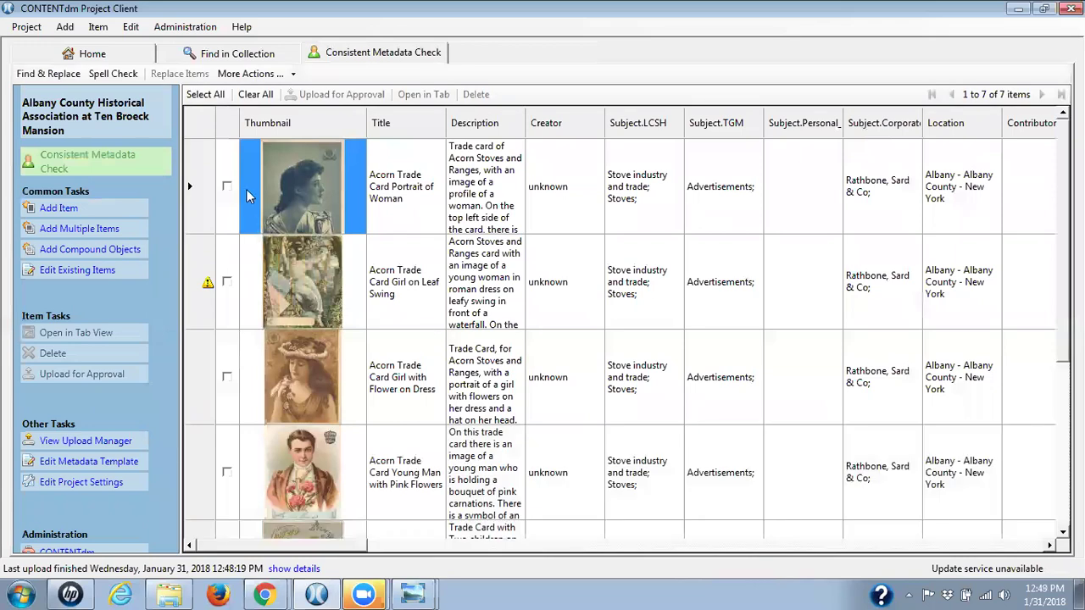
left_click(227, 186)
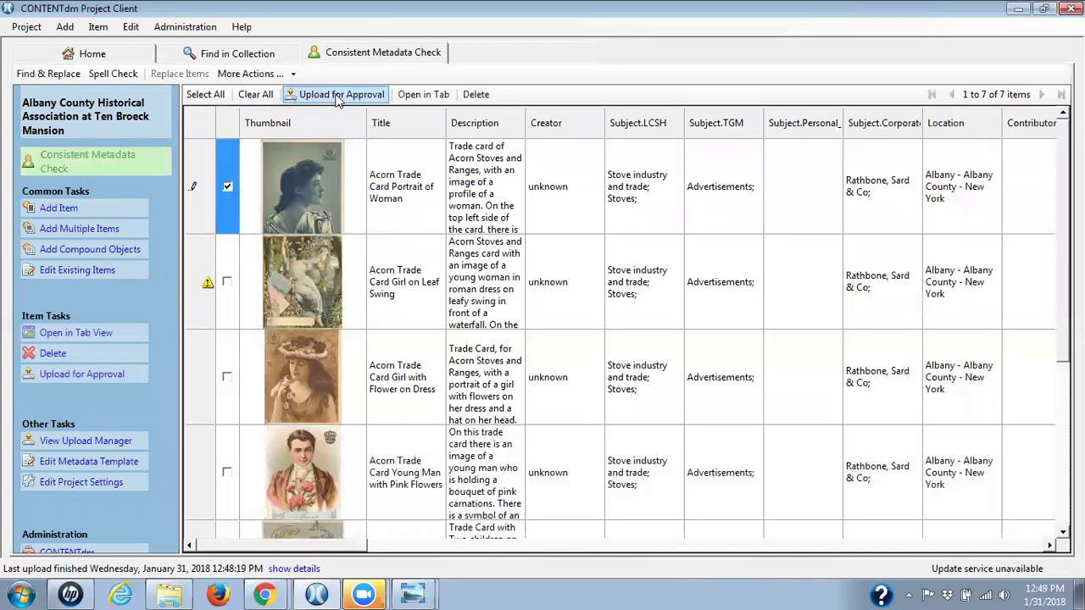
left_click(337, 95)
Step: Open the Acorn Trade Card Girl on Leaf Swing item in spreadsheet view and check its front and back page metadata for inconsistencies
double_click(298, 207)
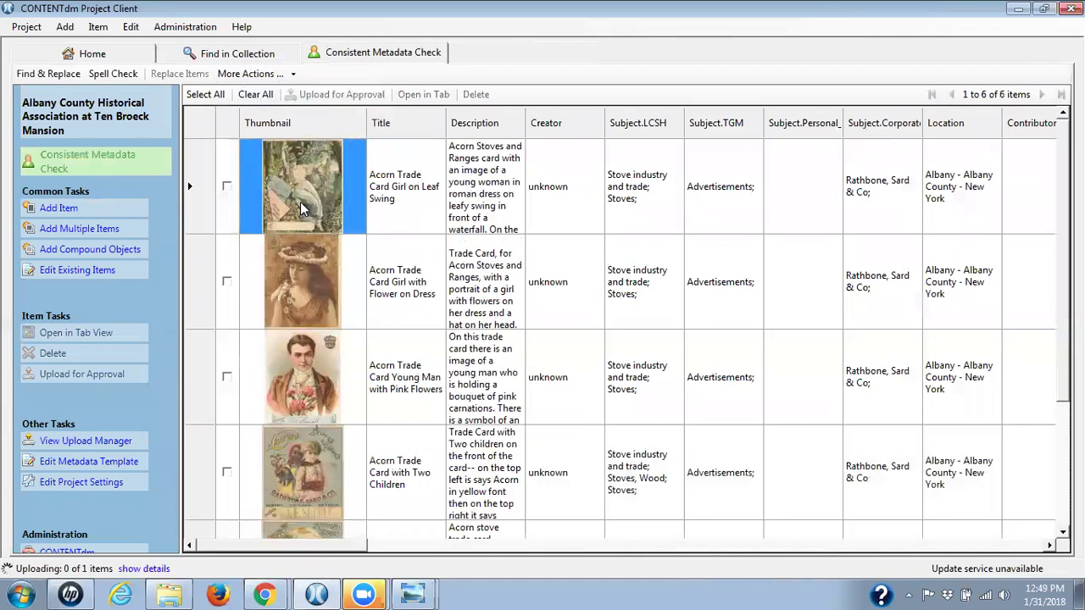
left_click(219, 119)
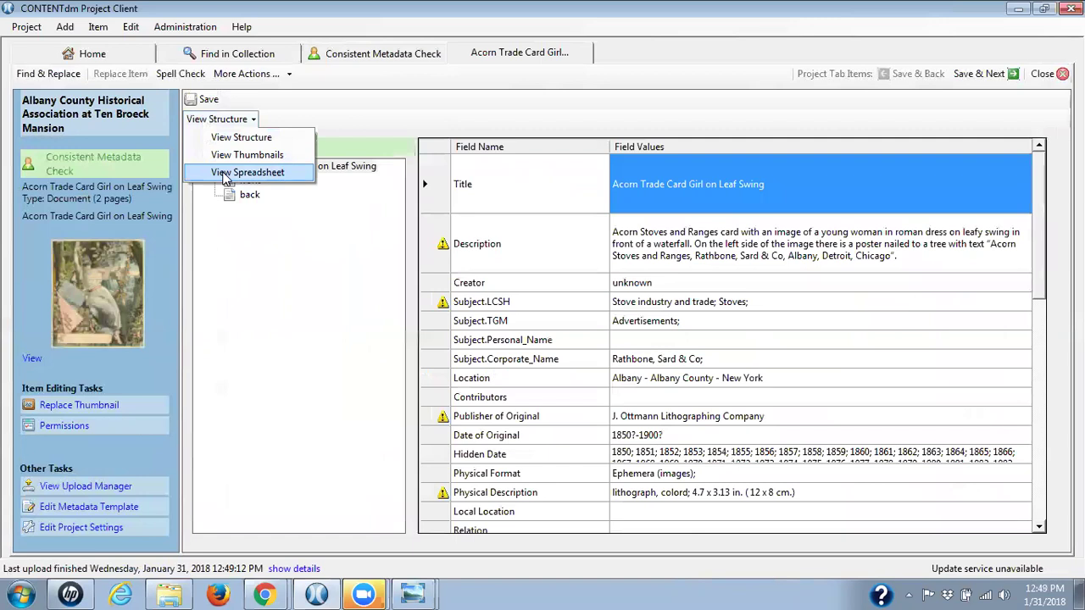
left_click(226, 173)
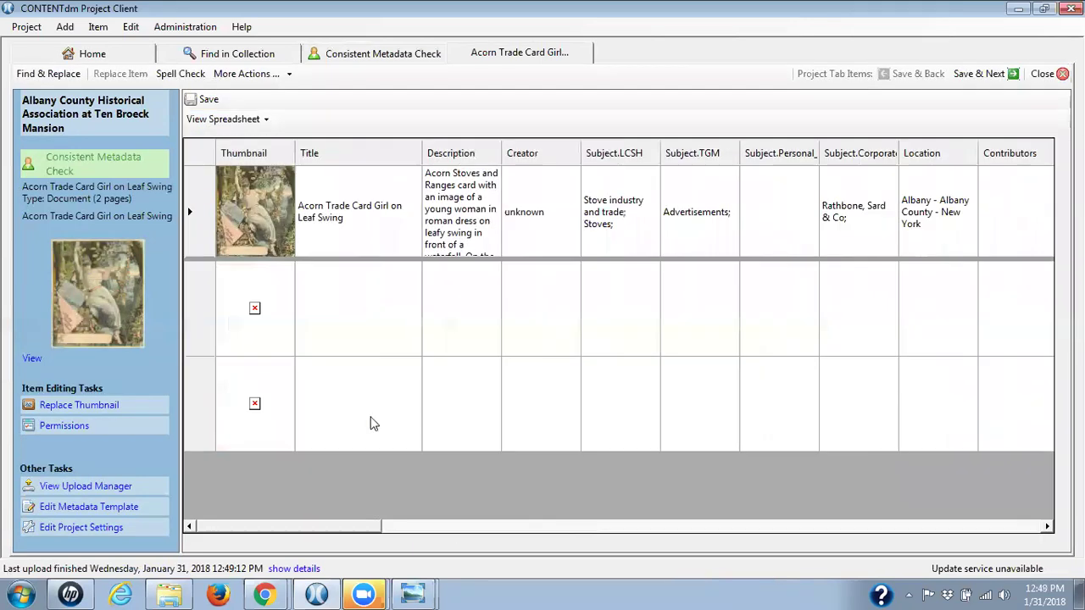
left_click_drag(314, 532, 341, 532)
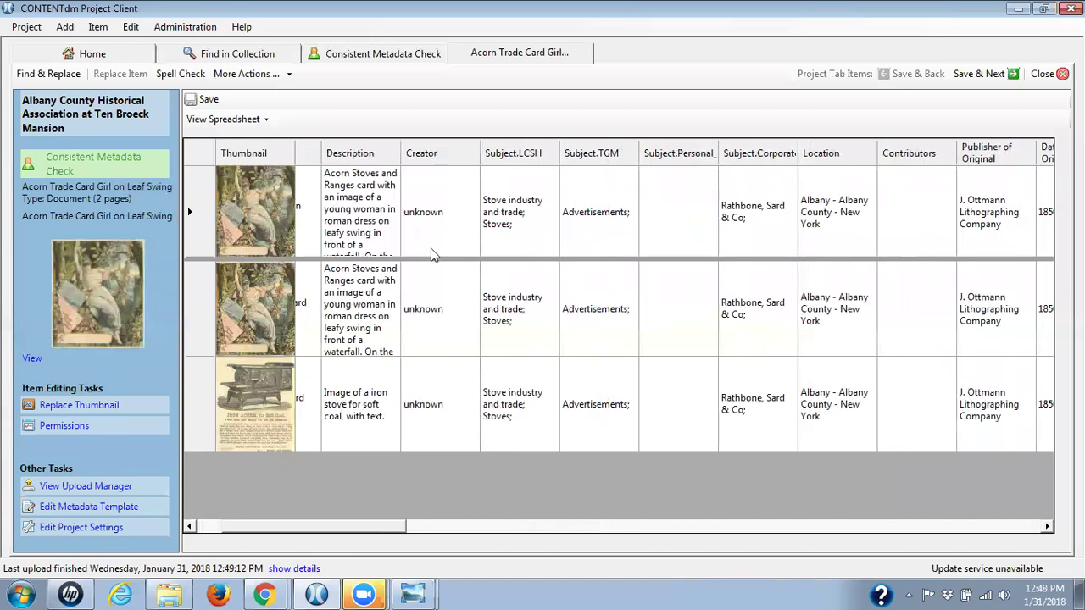
left_click_drag(400, 531, 531, 529)
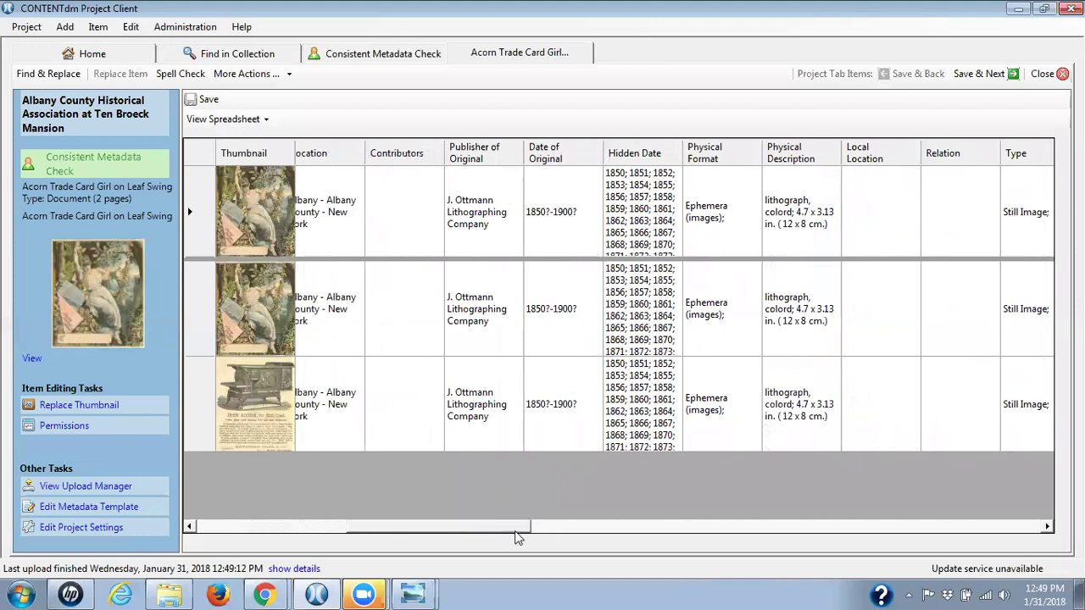
left_click_drag(512, 536, 321, 513)
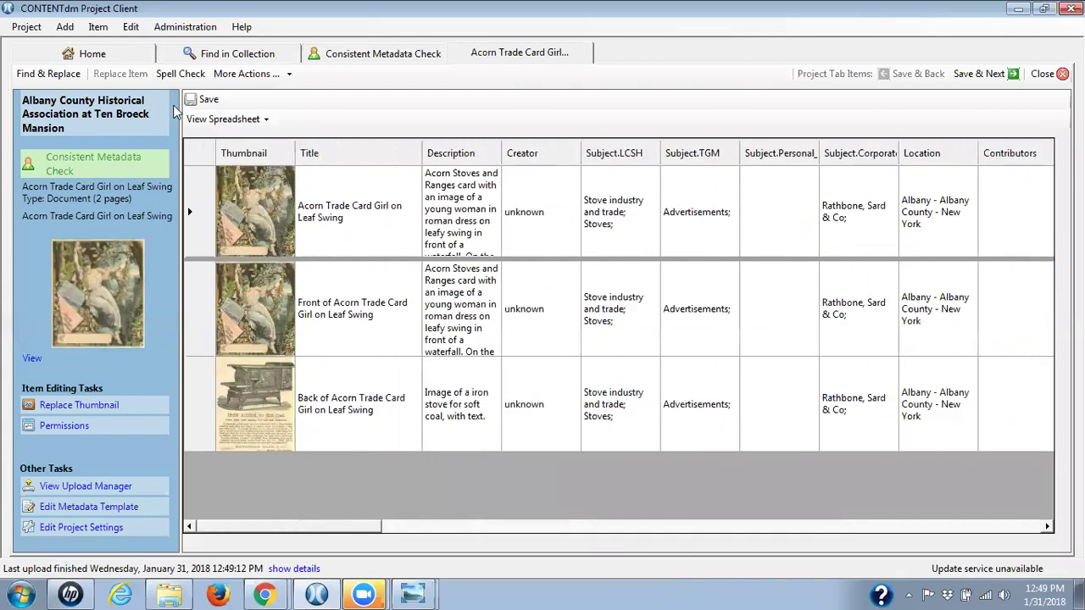
Step: Save and close the Girl on Leaf Swing item, and upload it for approval
left_click(208, 100)
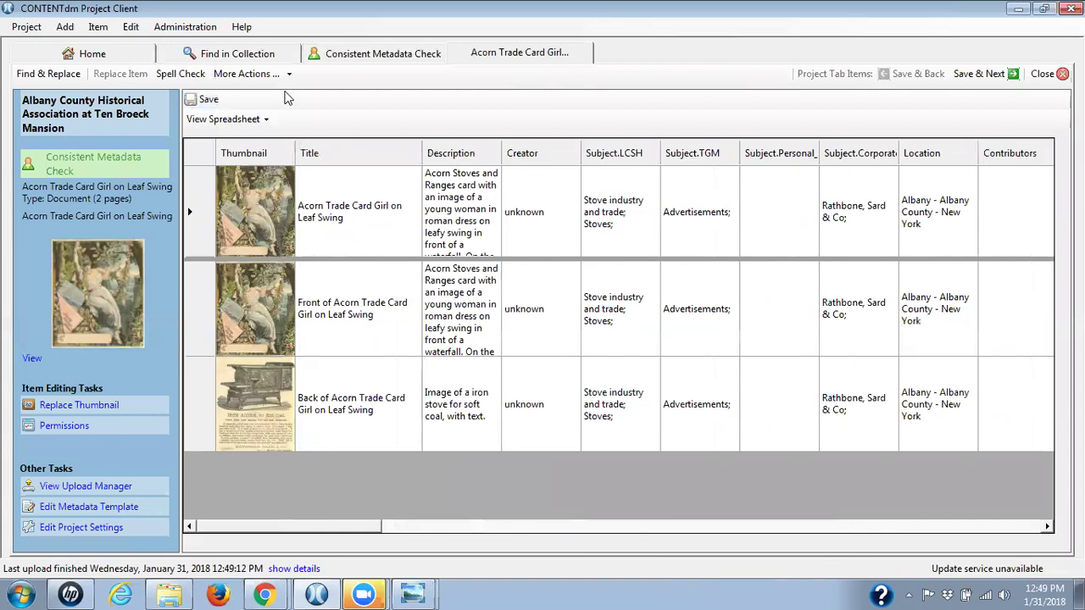
left_click(1049, 74)
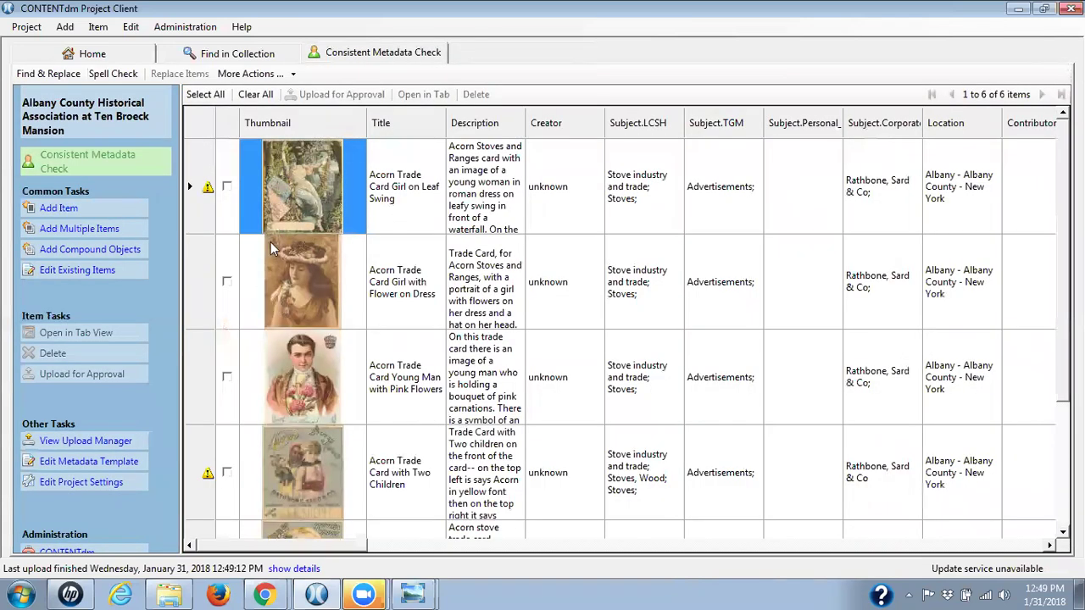
left_click(227, 187)
left_click(329, 96)
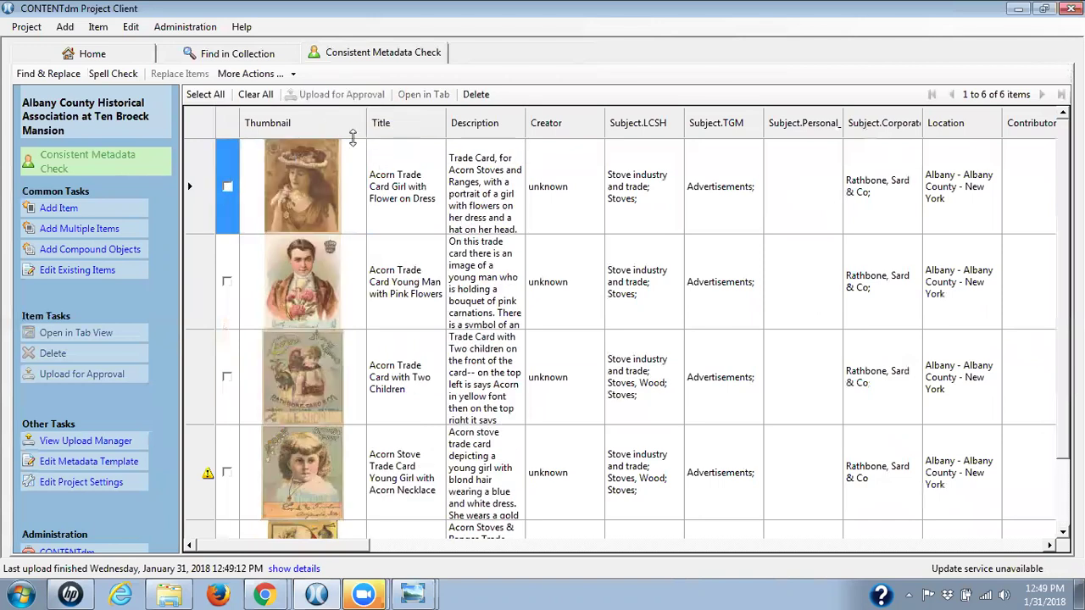
Step: Review the item-level fields in the project list, and open the Acorn Trade Card Girl with Flower on Dress item in spreadsheet view
left_click_drag(379, 558, 860, 566)
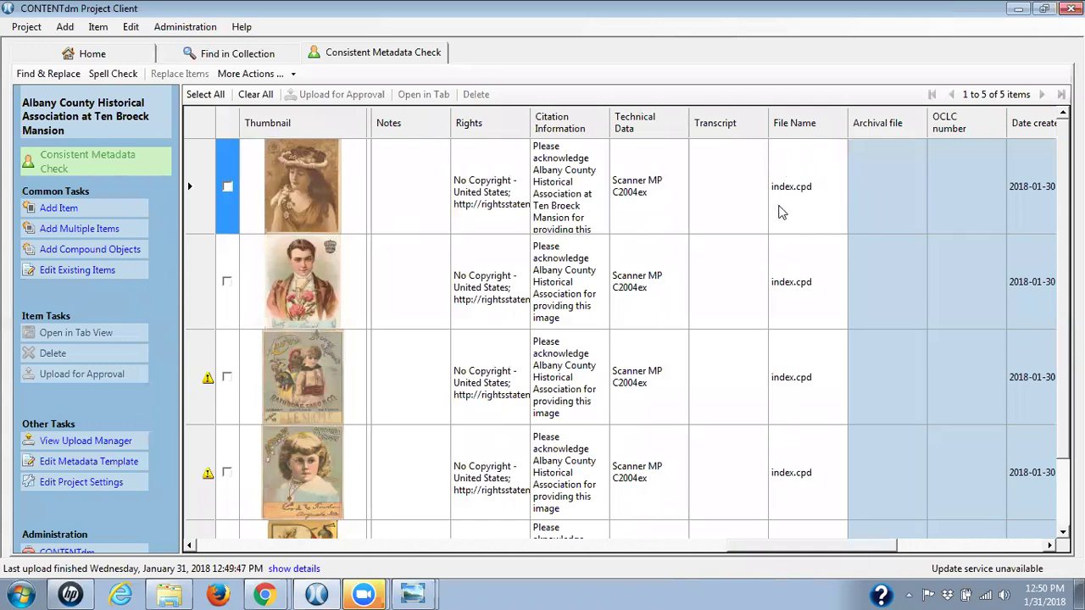
left_click_drag(745, 547, 489, 547)
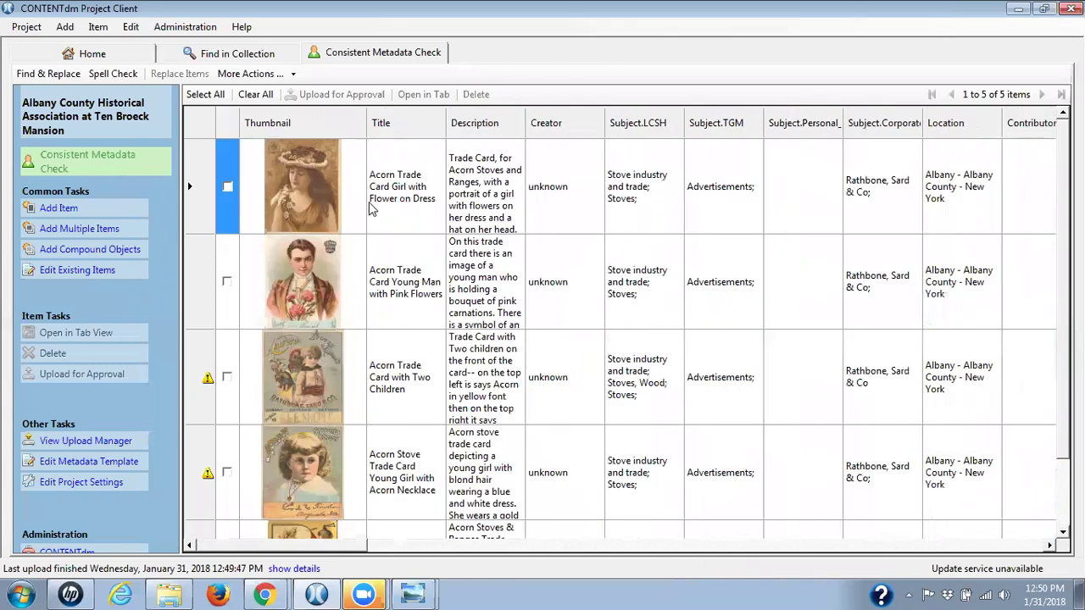
double_click(304, 200)
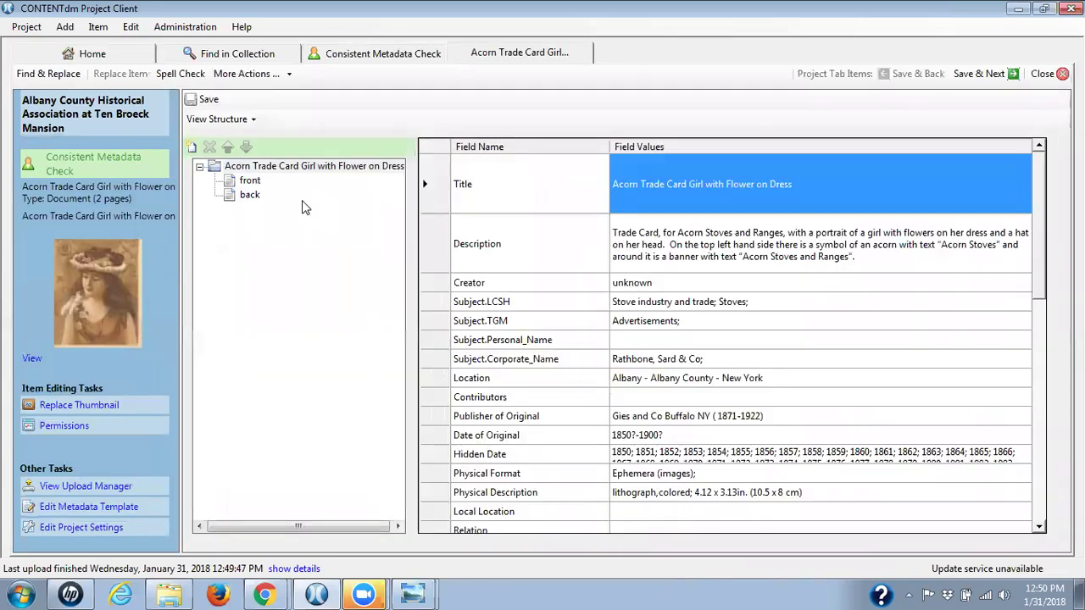
left_click(240, 120)
left_click(246, 172)
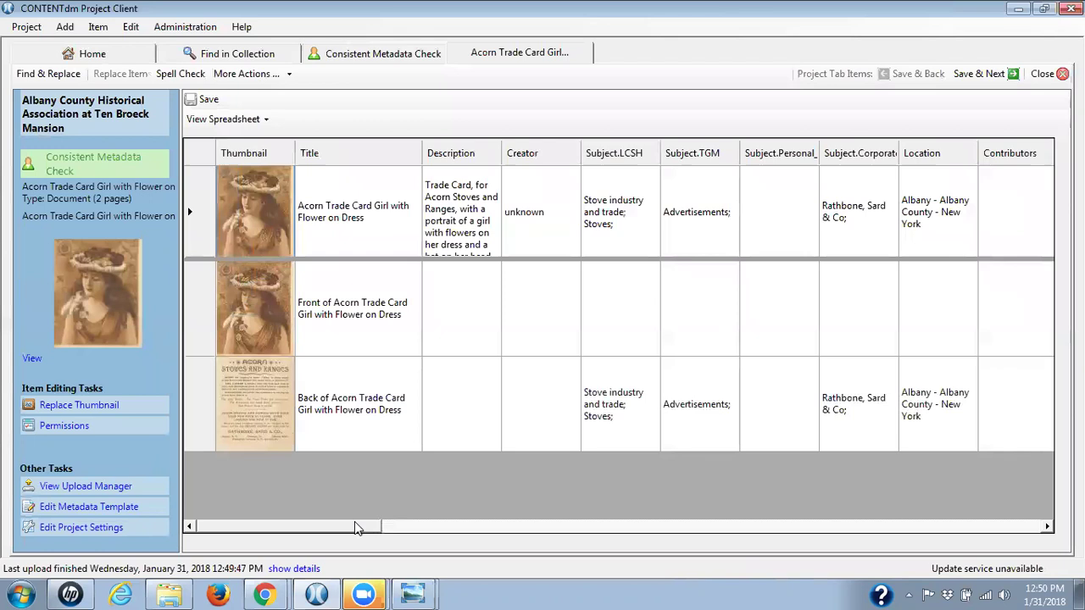
Step: Fill Date of Original "1850?-1900?" down to both pages, and the front page's Publisher of Original value down to the back page
left_click_drag(343, 534, 511, 537)
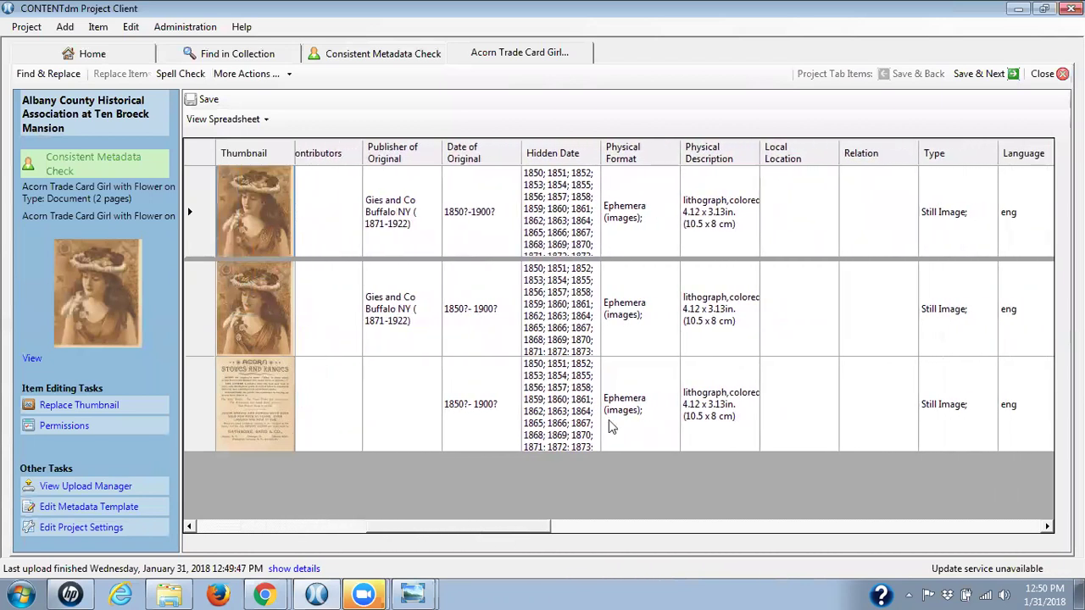
left_click(480, 218)
right_click(480, 216)
left_click(553, 343)
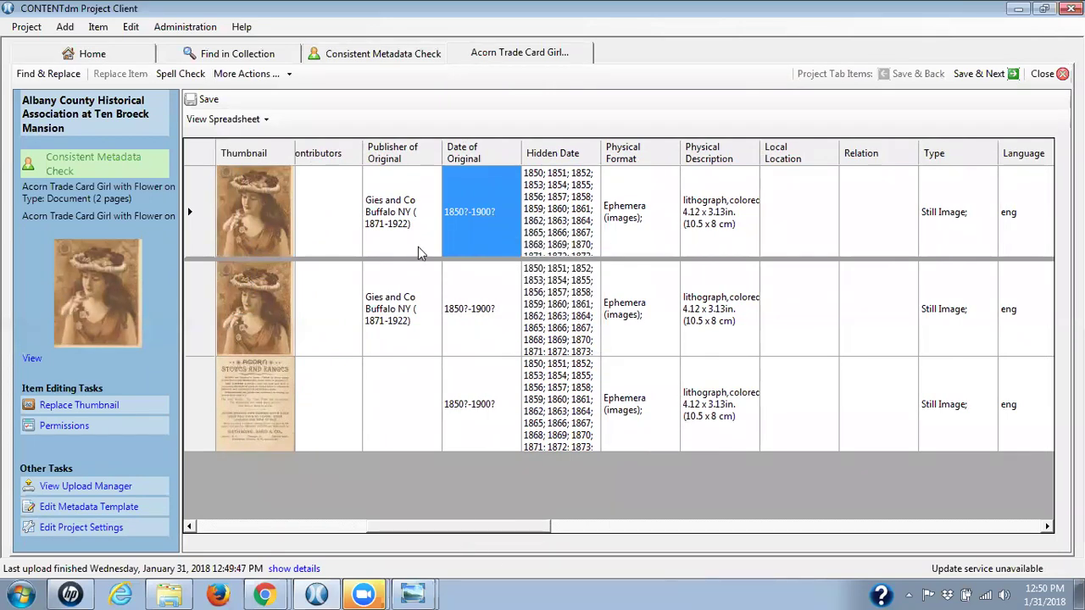
left_click(394, 314)
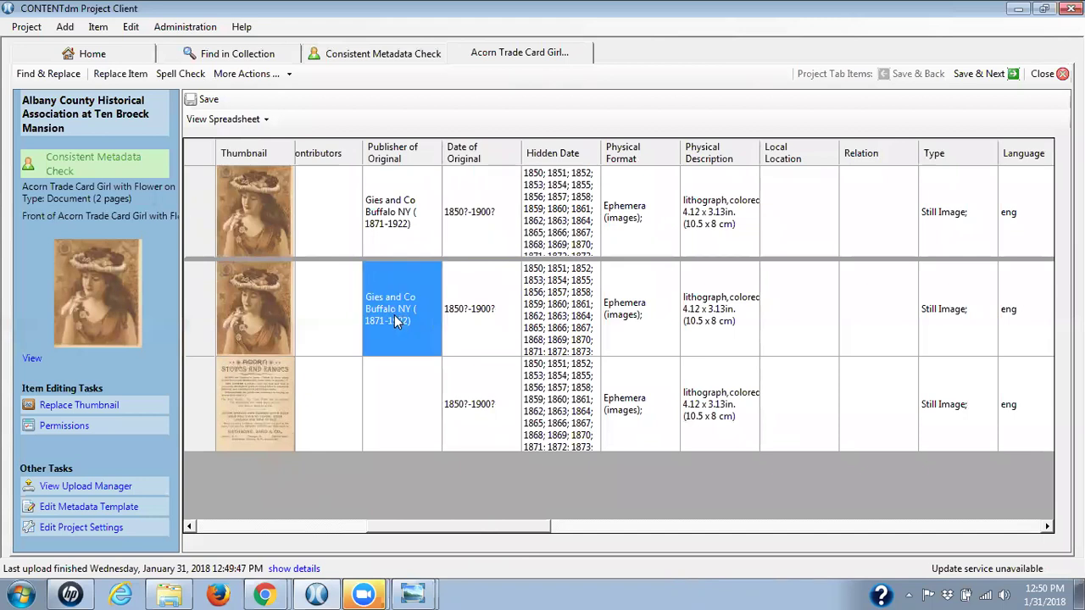
right_click(394, 315)
left_click(436, 343)
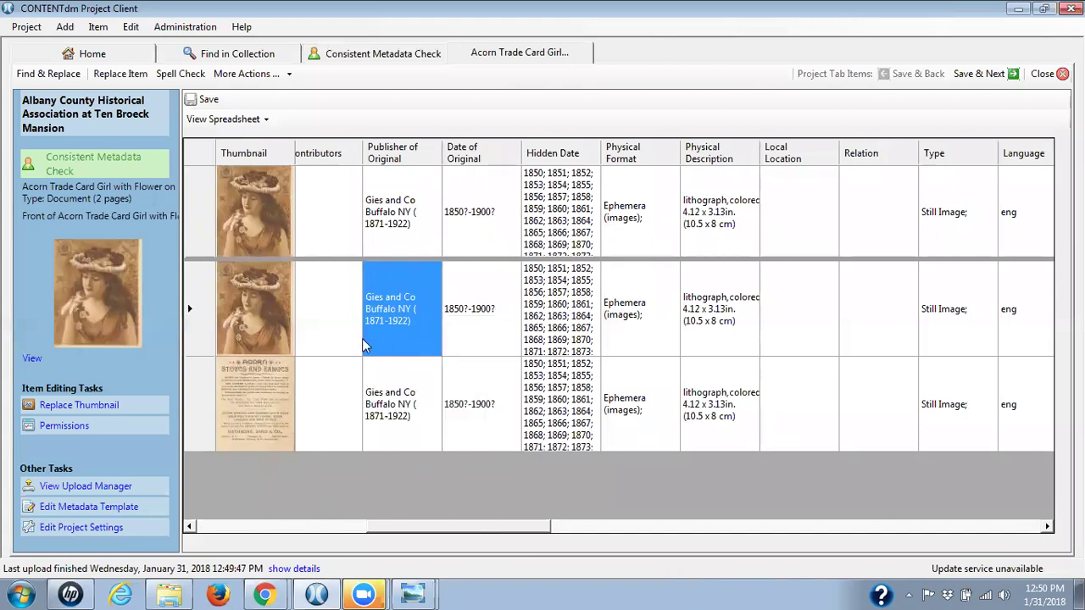
Step: Save and close the Girl with Flower on Dress item, and upload it for approval
left_click_drag(491, 528, 188, 519)
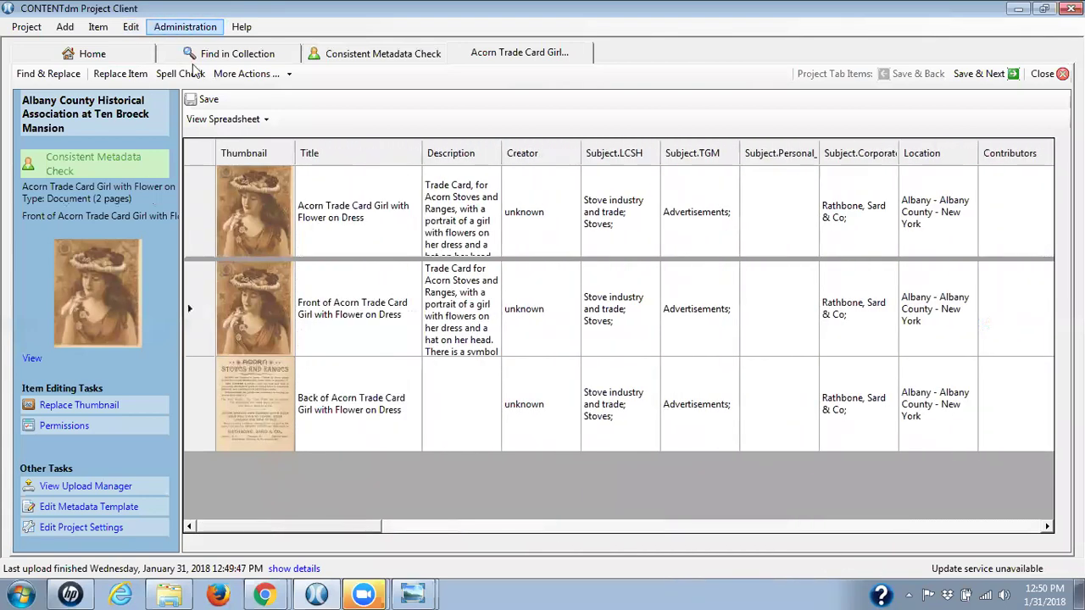
left_click(204, 102)
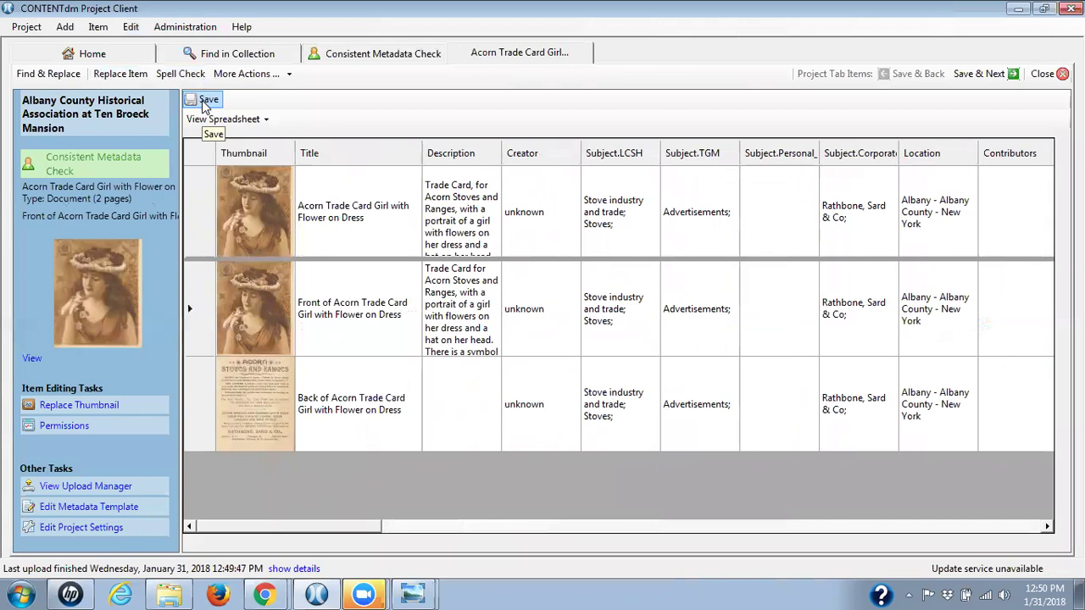
left_click(1042, 73)
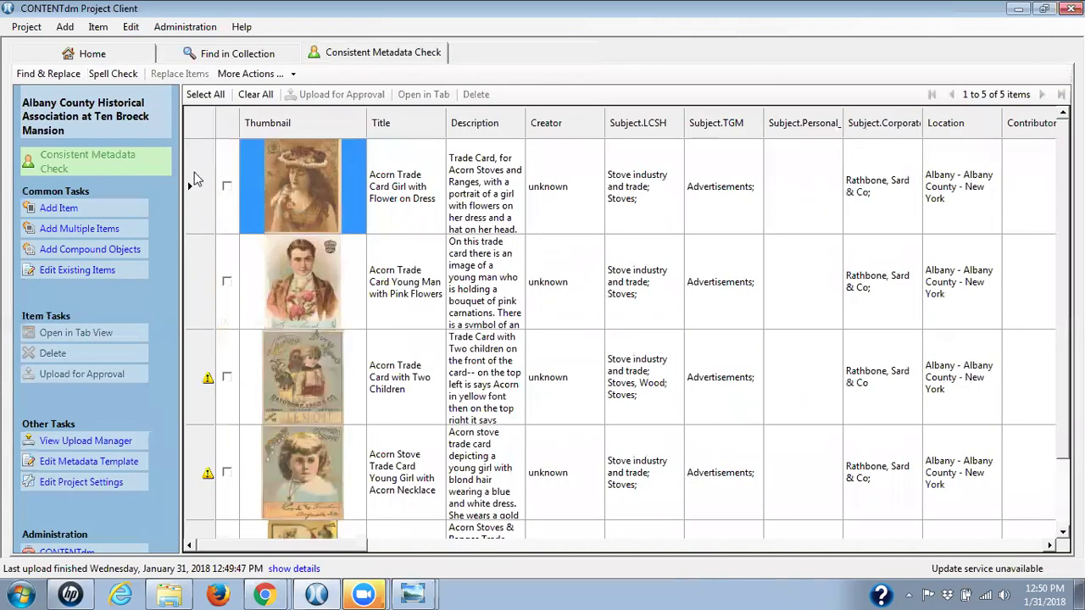
left_click(226, 185)
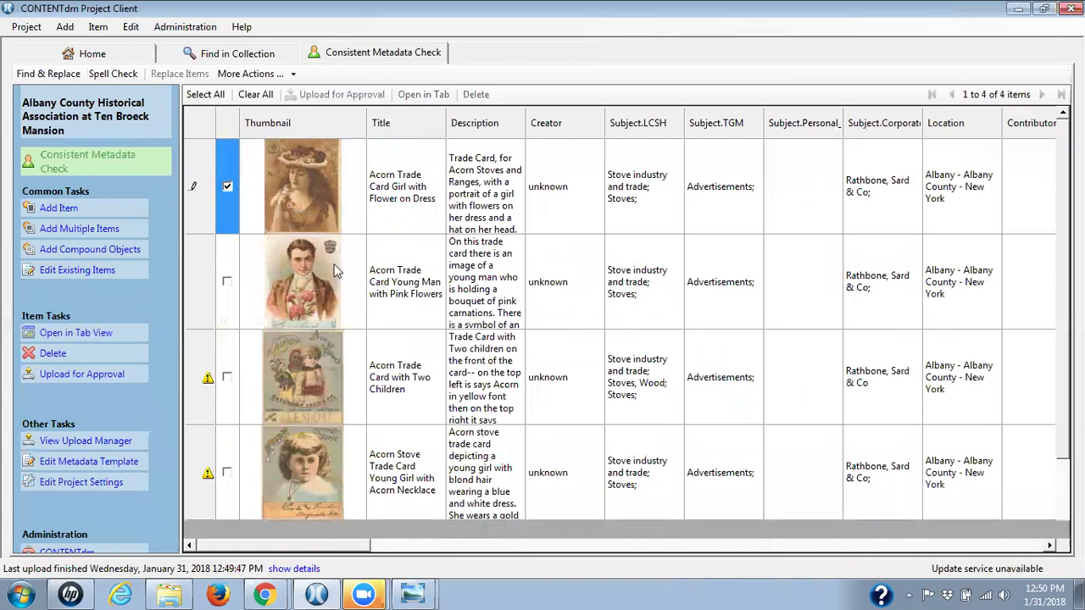
Step: Open the Acorn Trade Card Young Man with Pink Flowers item in spreadsheet view and compare its front and back page metadata with the item-level values
double_click(288, 193)
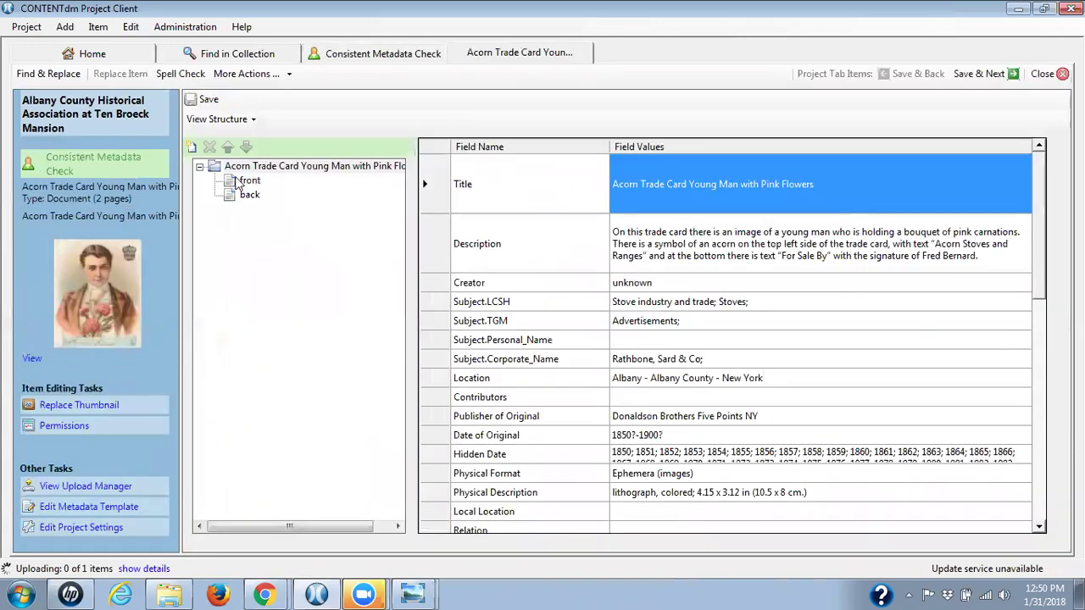
left_click(240, 119)
left_click(246, 170)
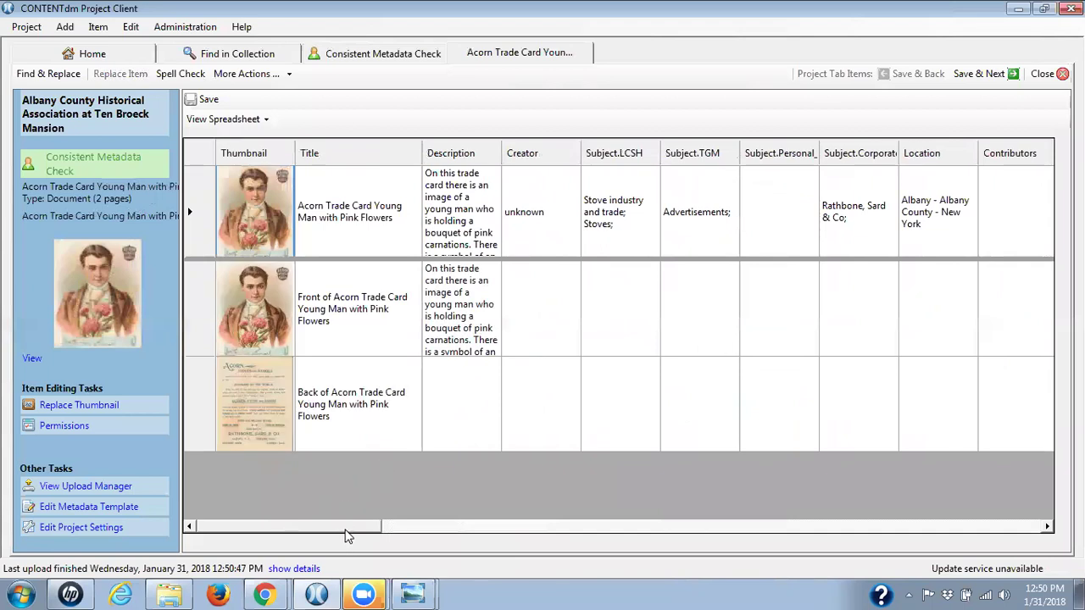
left_click_drag(346, 535, 386, 534)
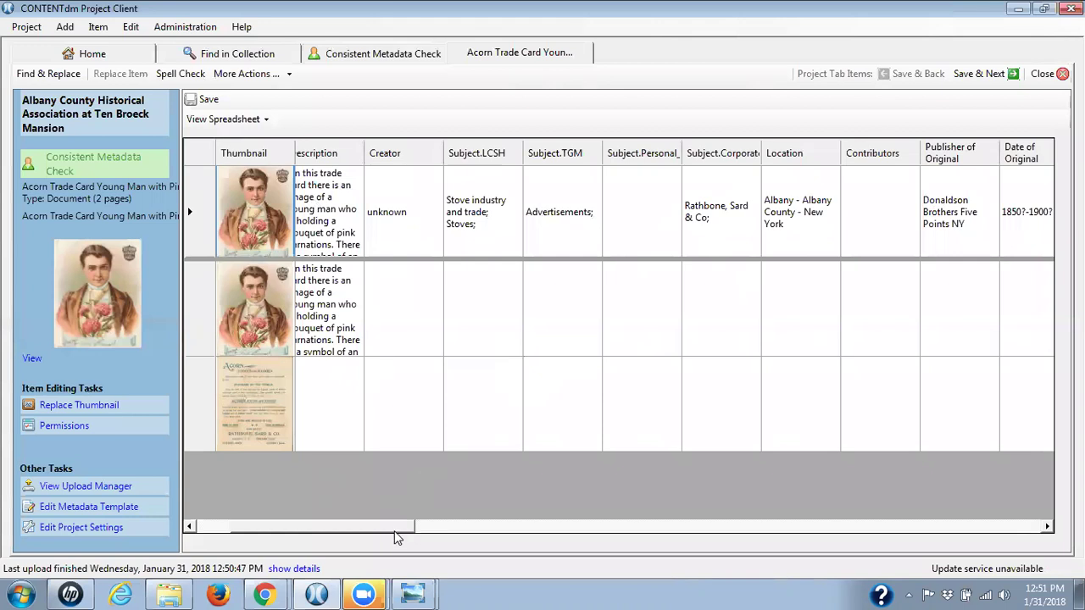
left_click_drag(393, 534, 356, 532)
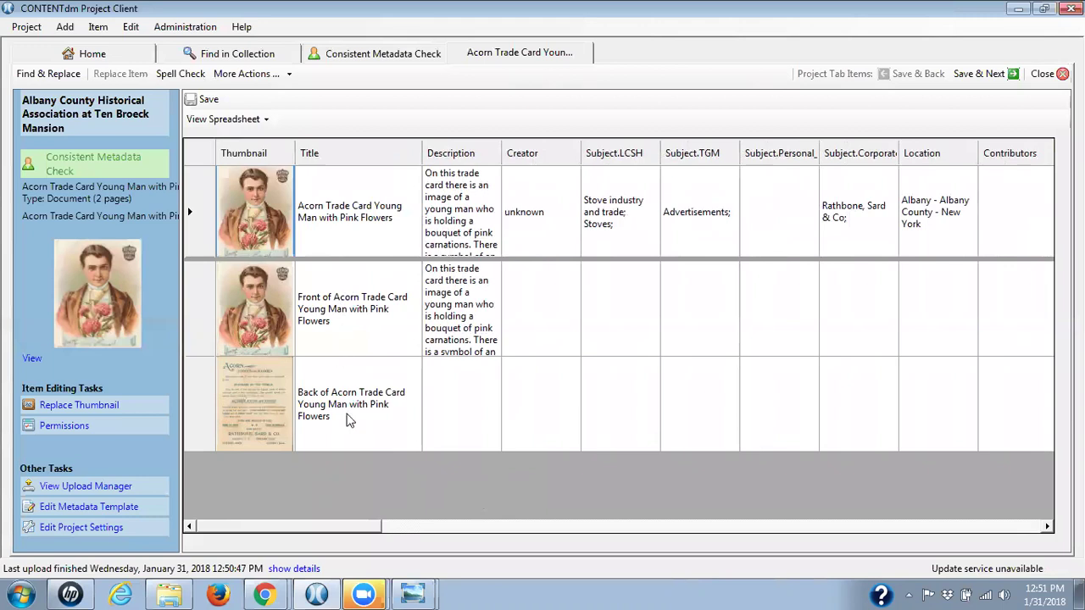
left_click_drag(371, 527, 701, 547)
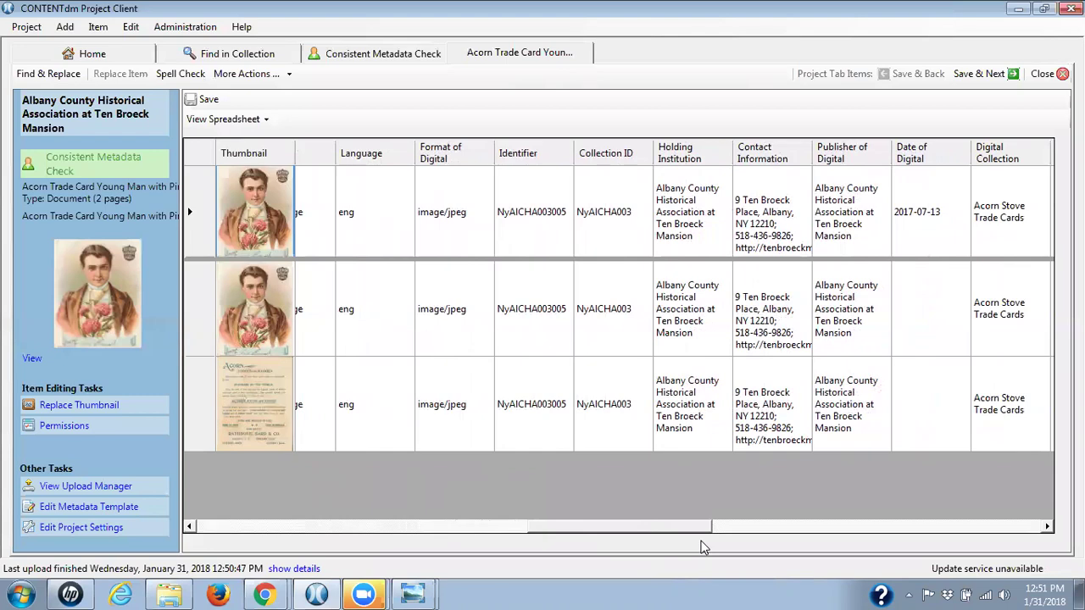
left_click_drag(701, 547, 863, 535)
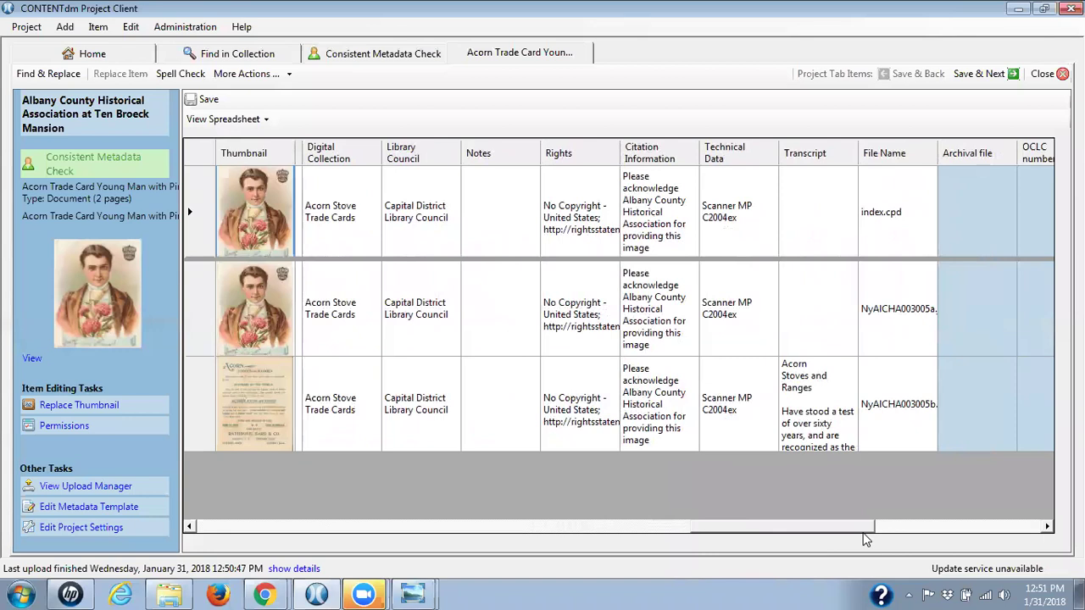
left_click_drag(864, 539, 793, 517)
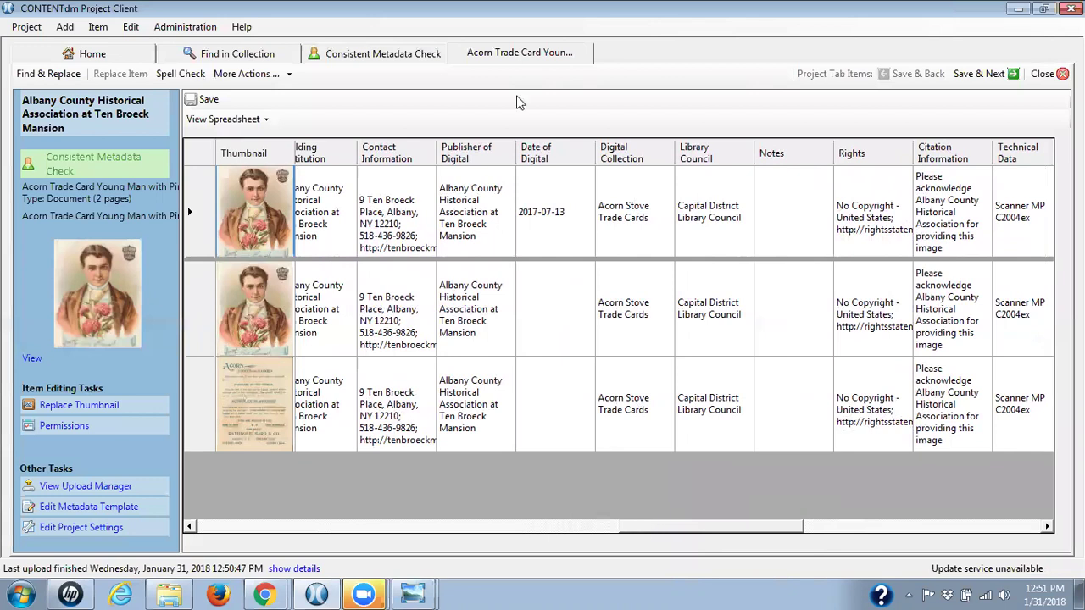
Step: Fill the Creator value "unknown" down to the front and back pages of the Young Man with Pink Flowers item
left_click_drag(650, 530, 592, 531)
left_click_drag(428, 540, 205, 514)
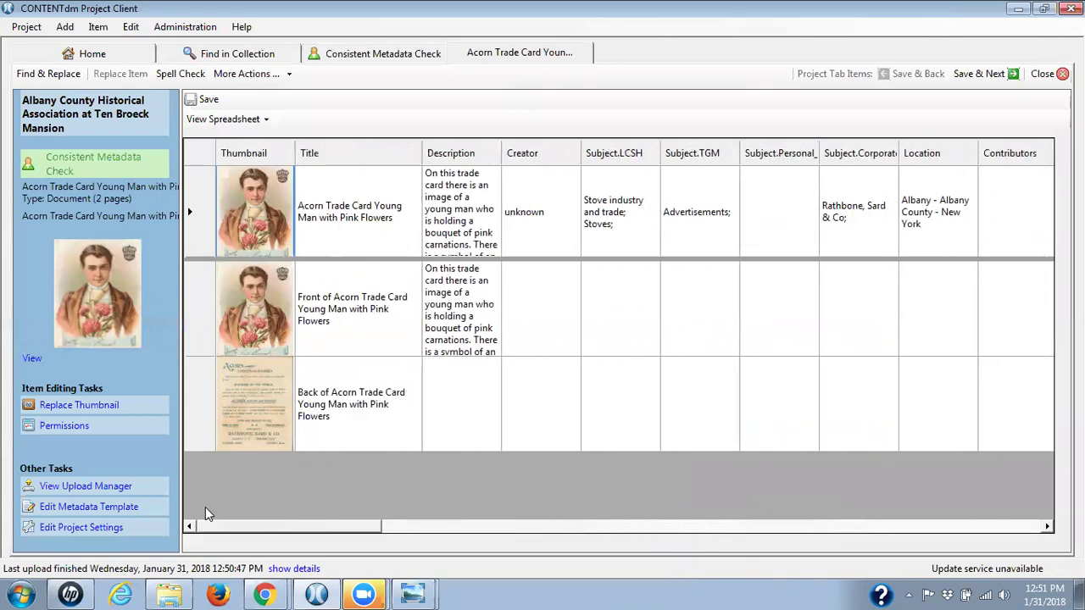
left_click(519, 224)
right_click(519, 223)
left_click(546, 234)
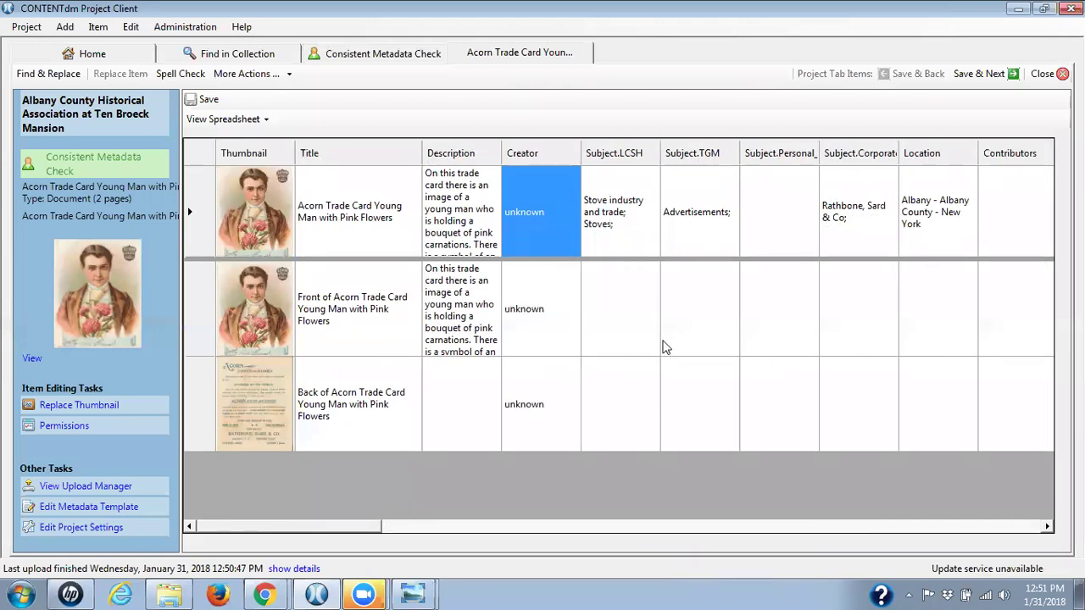
Step: Check the Young Man with Pink Flowers item's original publication and physical fields, close the item, and upload it for approval
left_click_drag(366, 527, 515, 532)
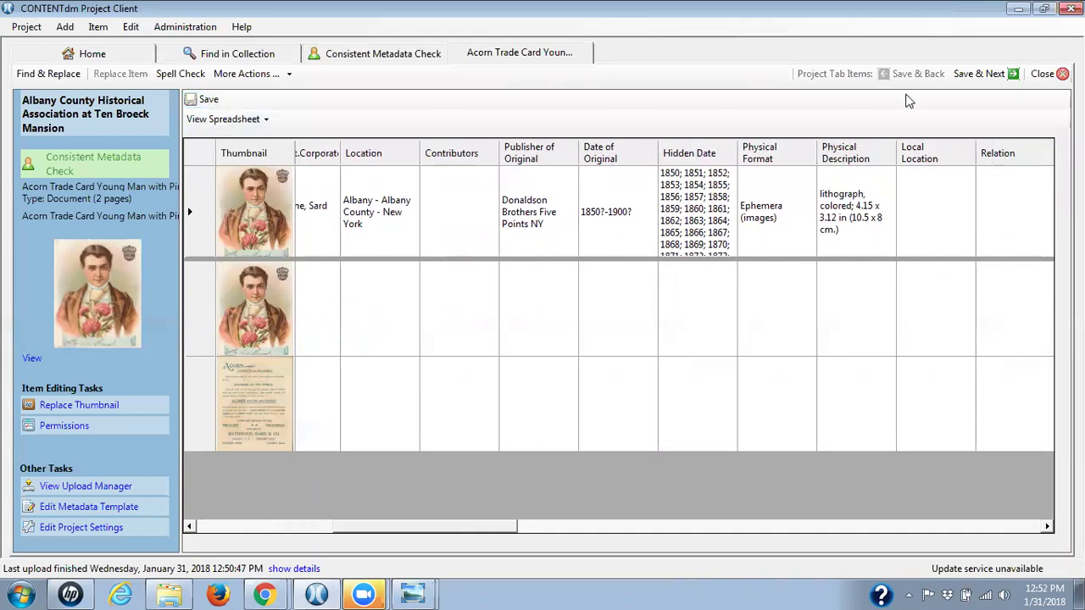
left_click(1051, 74)
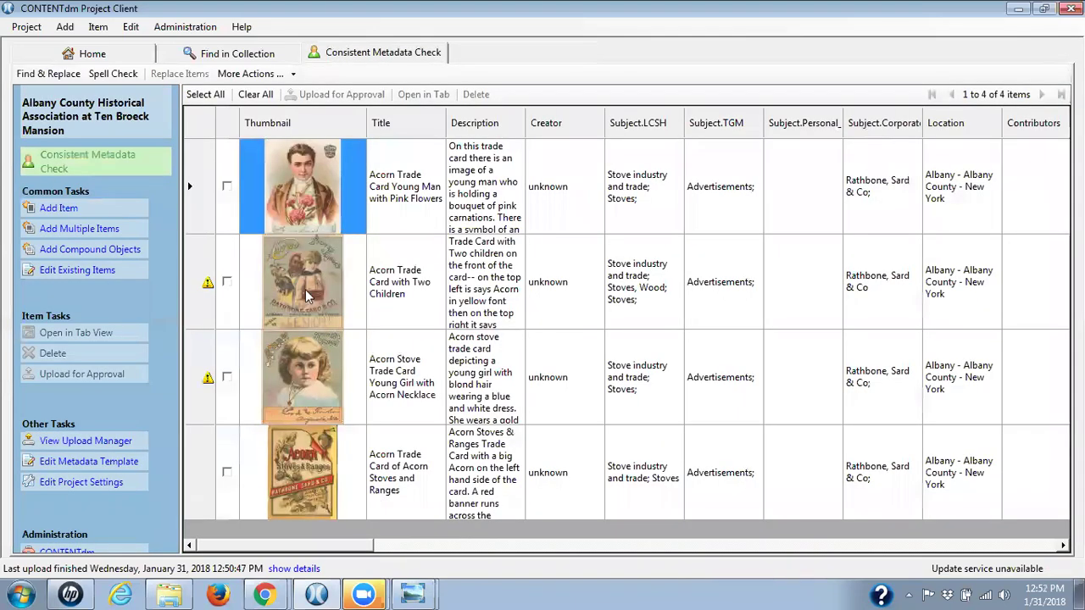
left_click(227, 186)
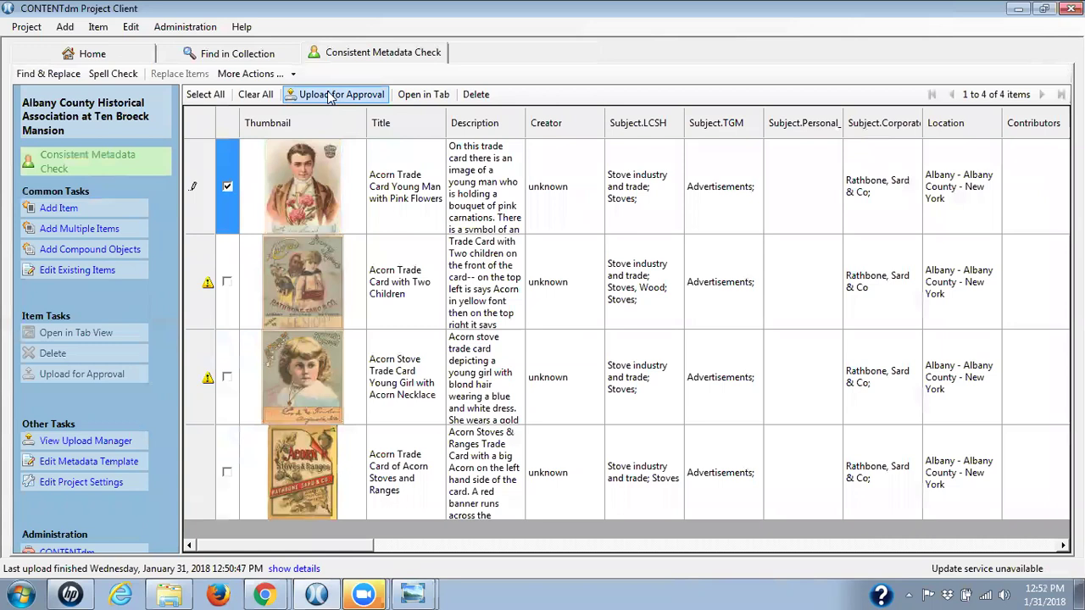
left_click(339, 94)
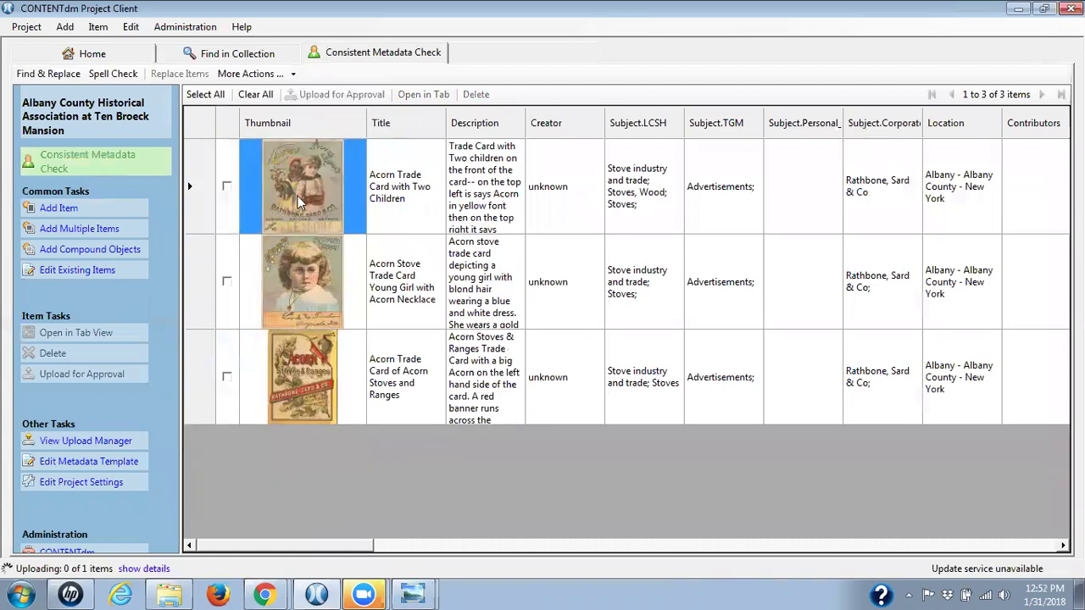
Step: Open the Acorn Trade Card with Two Children item in spreadsheet view
double_click(292, 203)
left_click(219, 119)
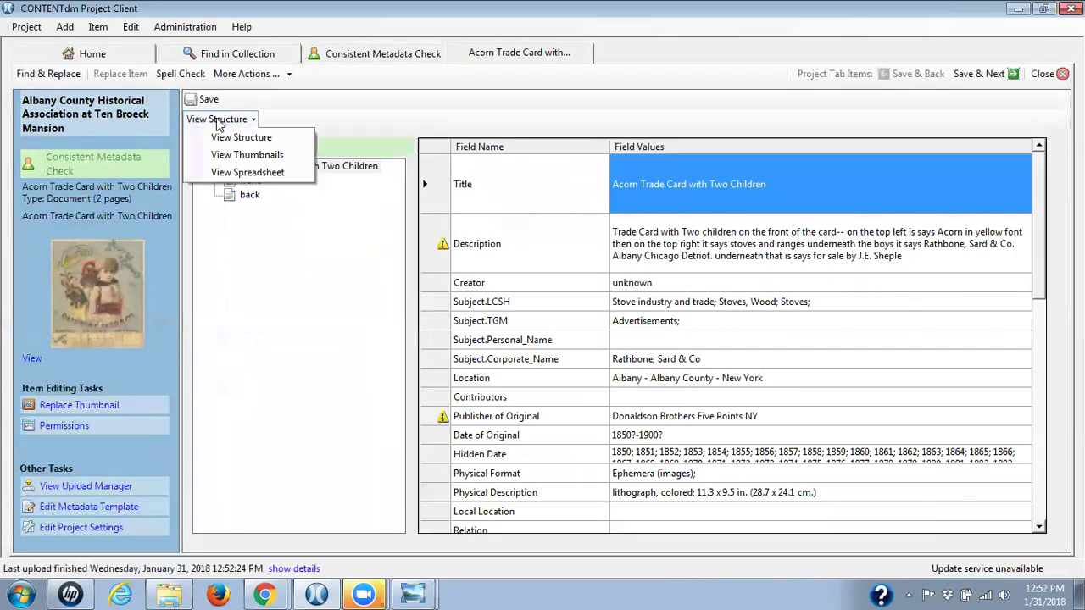
left_click(227, 173)
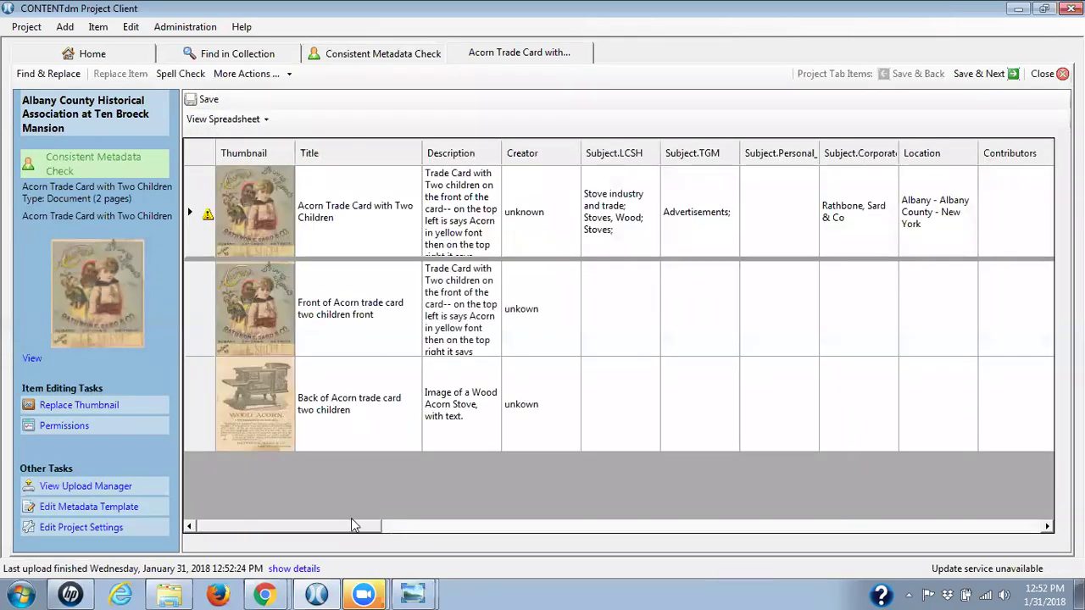
Step: Fill the Creator value "unknown" and the Date of Original value "1850?-1900?" down to both pages of the Two Children item
left_click_drag(354, 527, 369, 527)
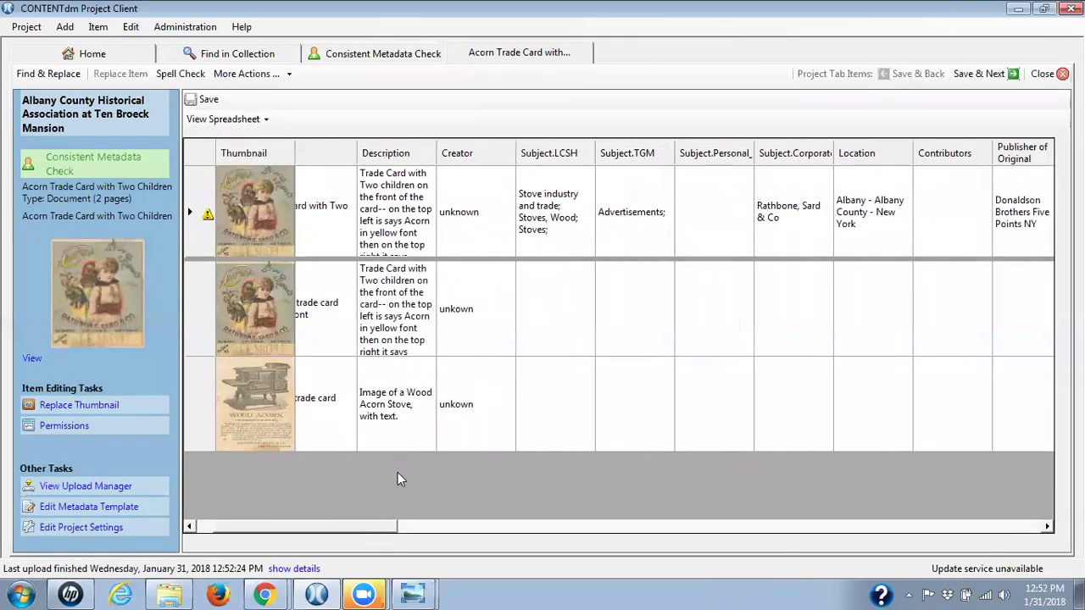
left_click(454, 217)
right_click(450, 212)
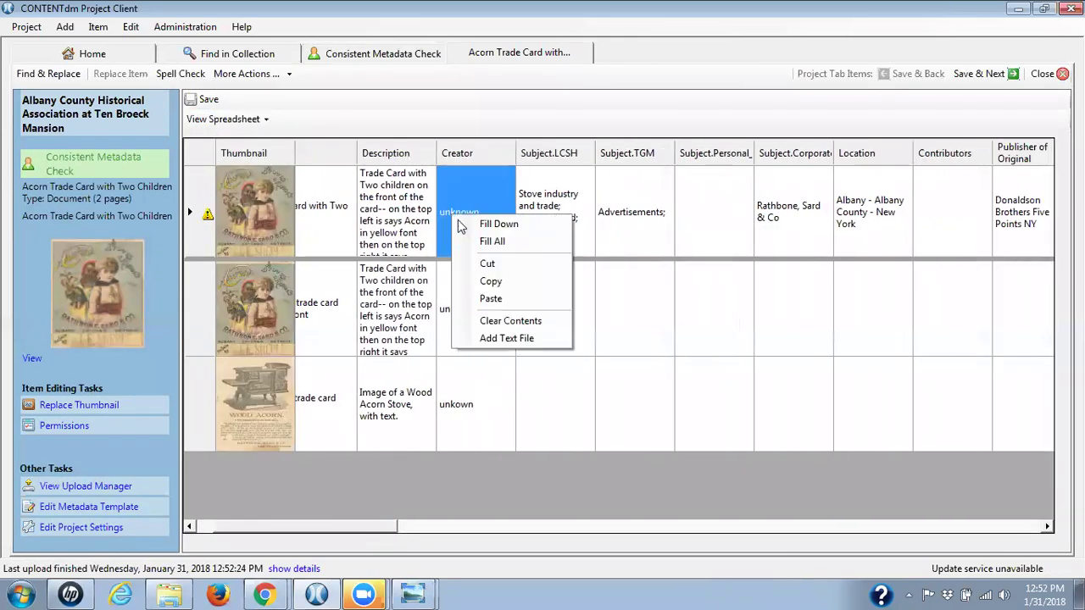
left_click(495, 221)
left_click_drag(380, 532, 498, 551)
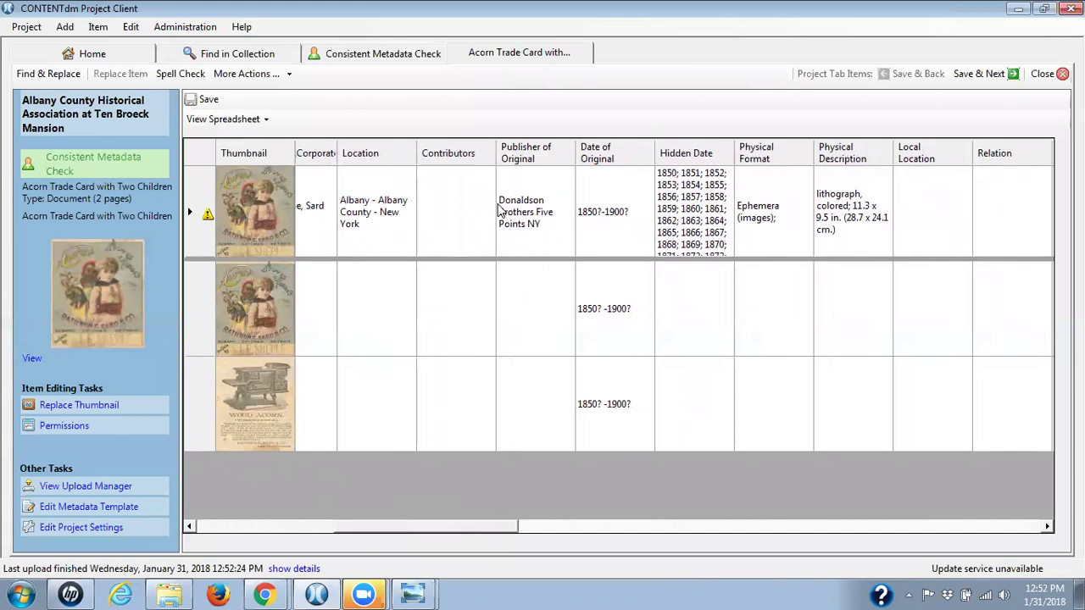
left_click(599, 221)
right_click(599, 221)
left_click(645, 231)
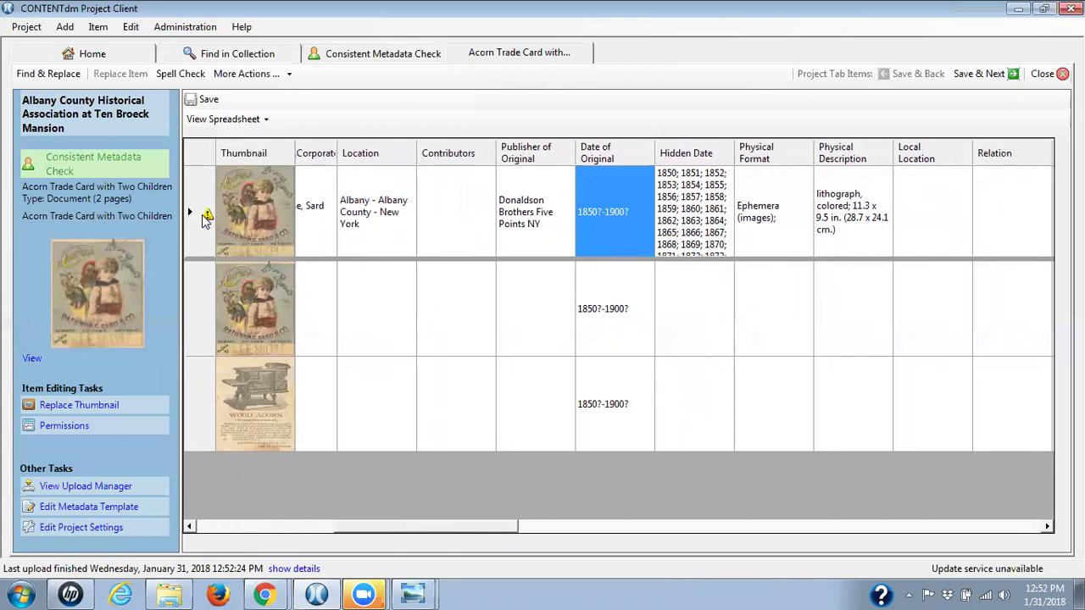
Step: Check the Two Children item's remaining fields, save and close it, and upload it for approval
mouse_move(208, 218)
left_click_drag(492, 535, 566, 533)
left_click_drag(674, 562, 339, 517)
left_click(208, 100)
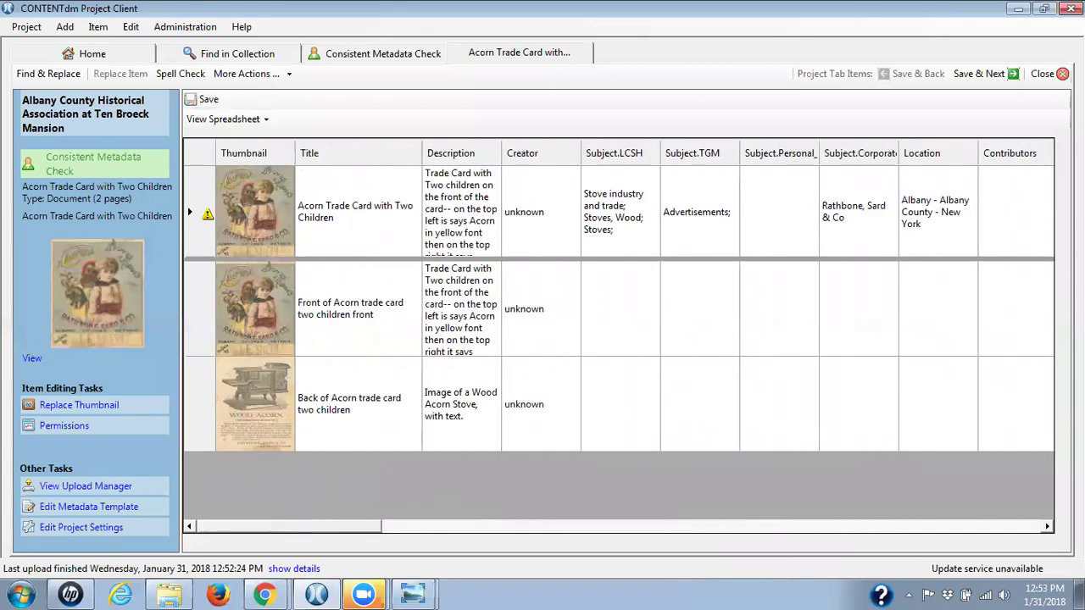
left_click(1044, 74)
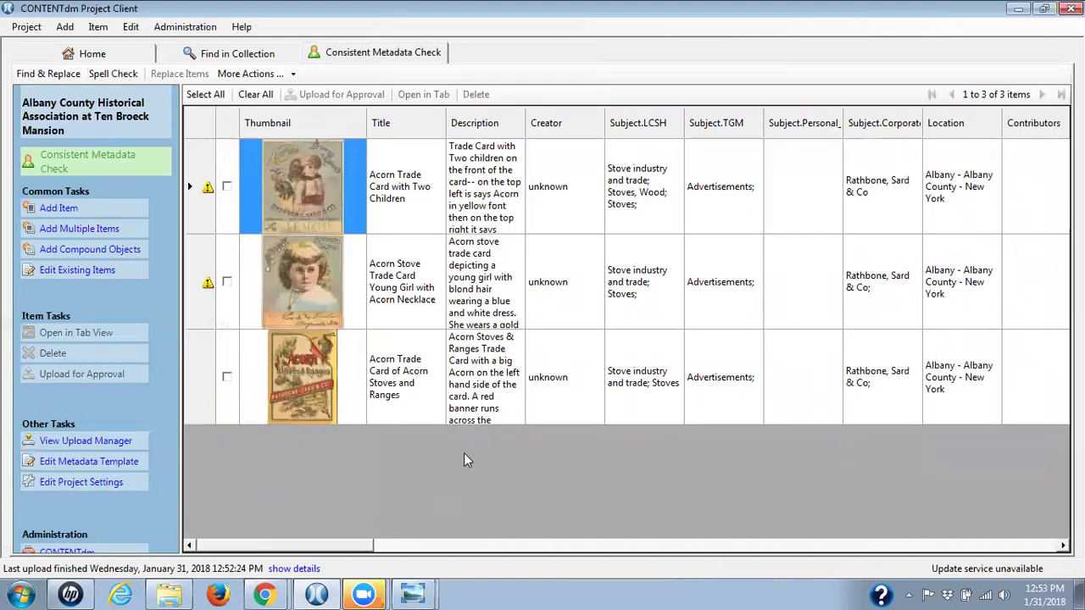
left_click(226, 186)
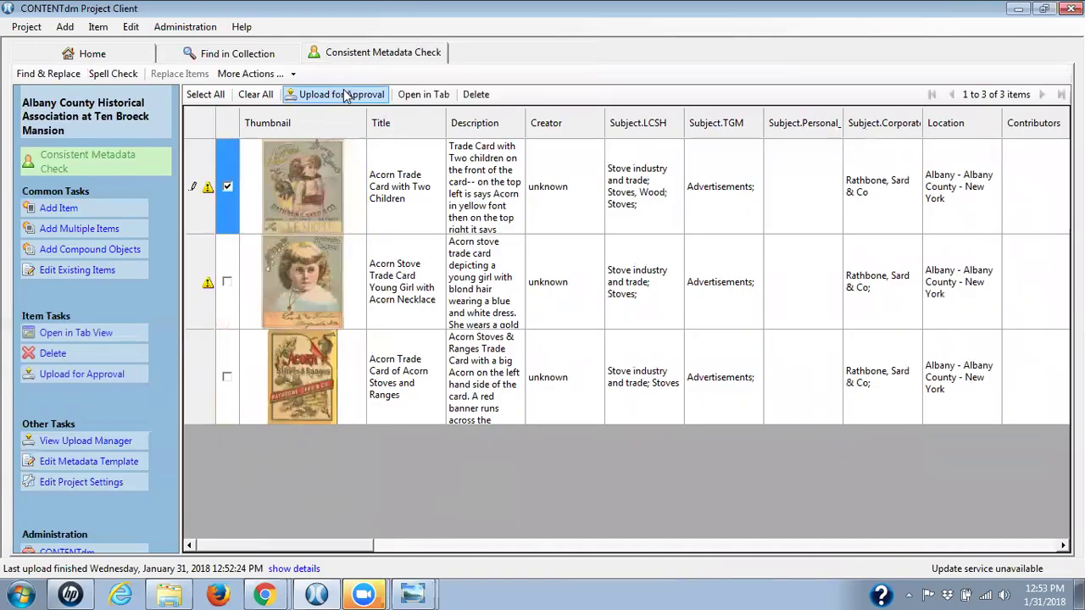
left_click(339, 94)
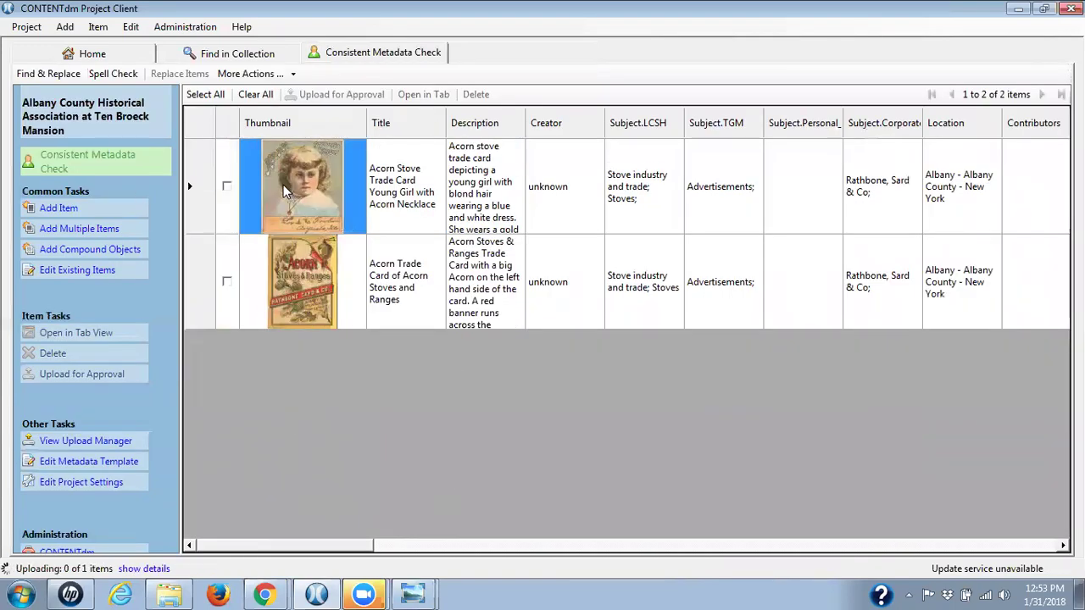
Step: Open the Acorn Stove Trade Card Young Girl with Acorn Necklace item in spreadsheet view
double_click(283, 185)
left_click(217, 118)
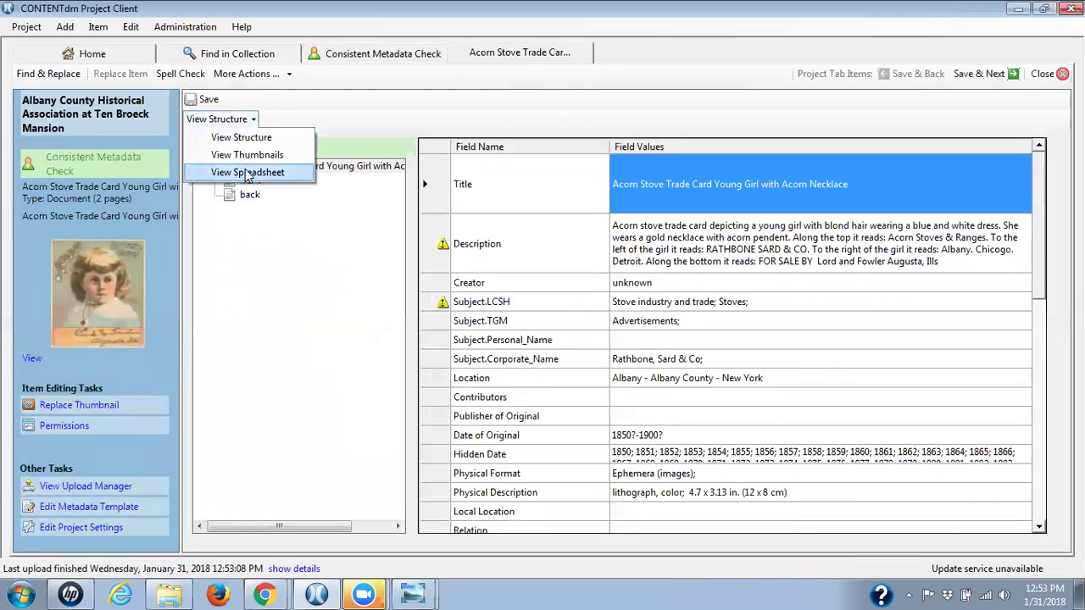
left_click(229, 170)
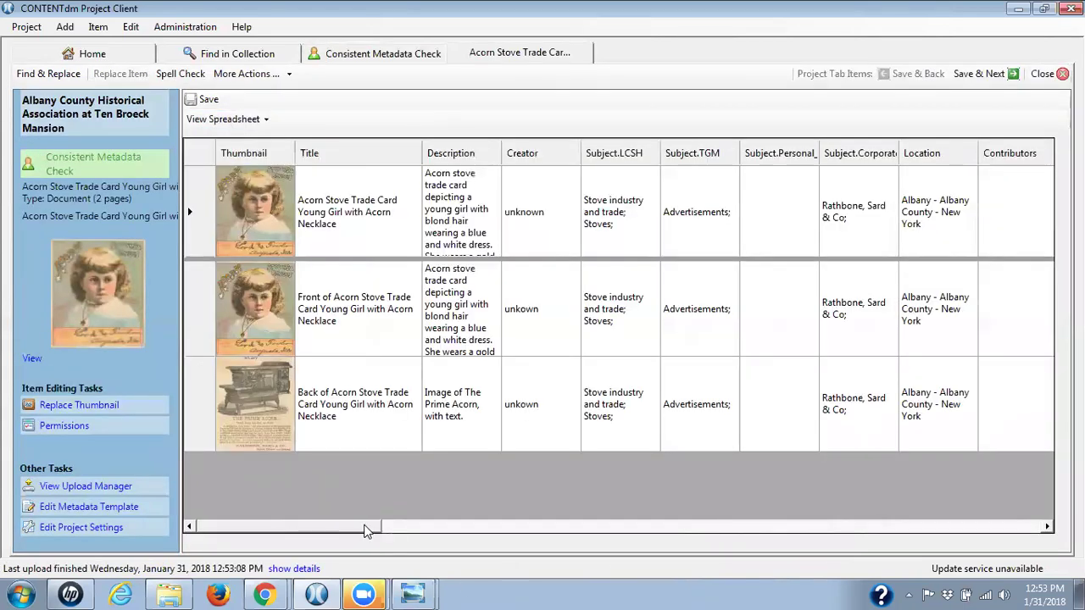
Step: Fill the Creator value "unknown" and the Date of Original value "1850?-1900?" down to both pages of the Acorn Necklace item
left_click_drag(369, 527, 396, 526)
left_click(421, 216)
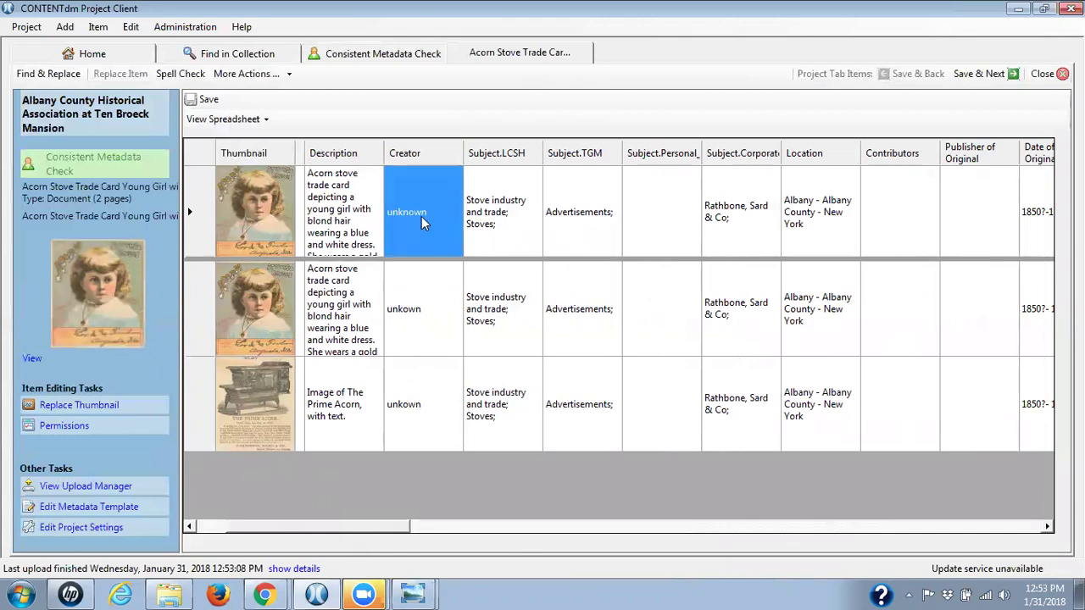
right_click(420, 216)
left_click(461, 229)
left_click_drag(399, 528, 527, 523)
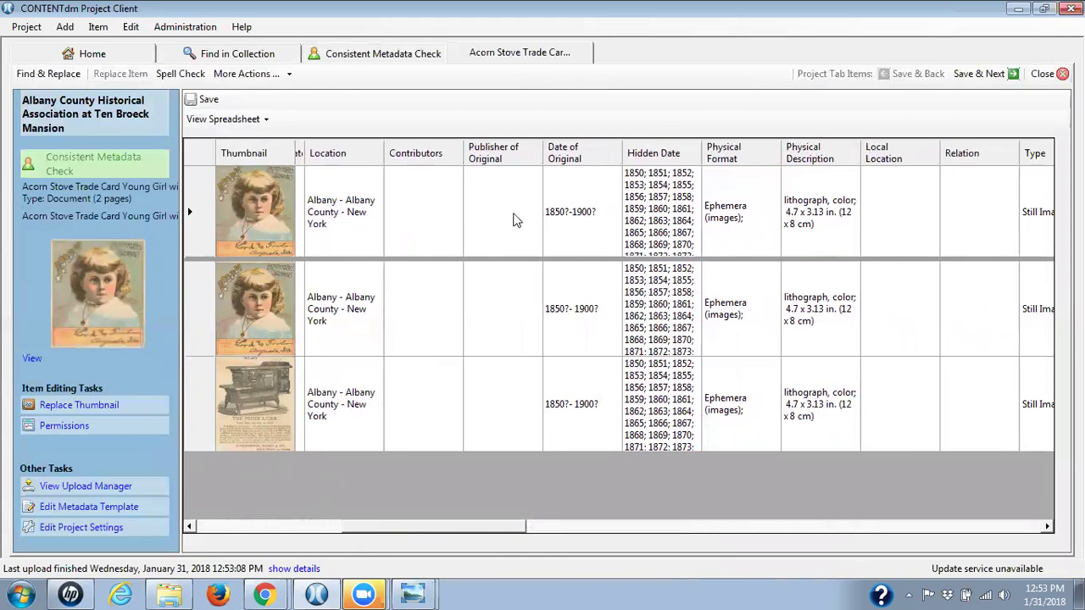
left_click(569, 212)
right_click(569, 212)
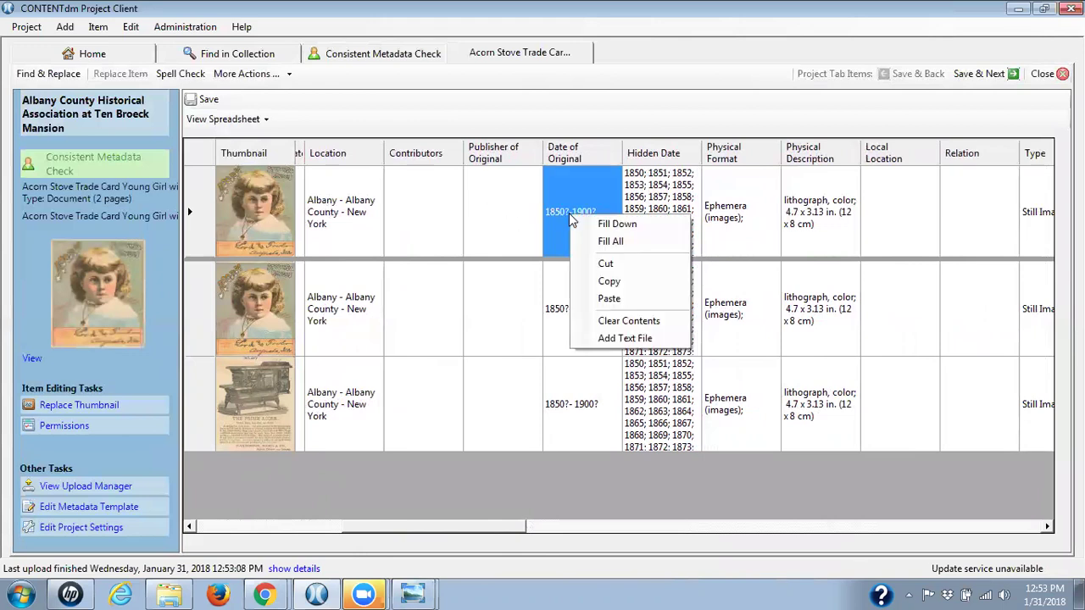
left_click(596, 221)
Step: Check the Acorn Necklace item's remaining fields, close the item, and upload it for approval
left_click_drag(514, 532, 672, 536)
left_click_drag(700, 534, 874, 537)
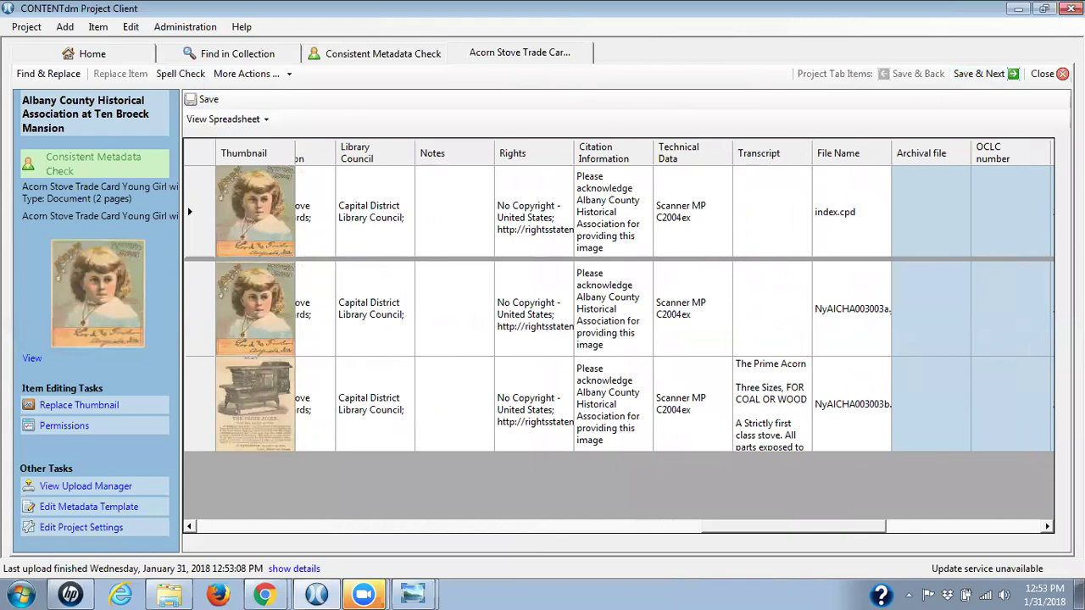
left_click(1043, 74)
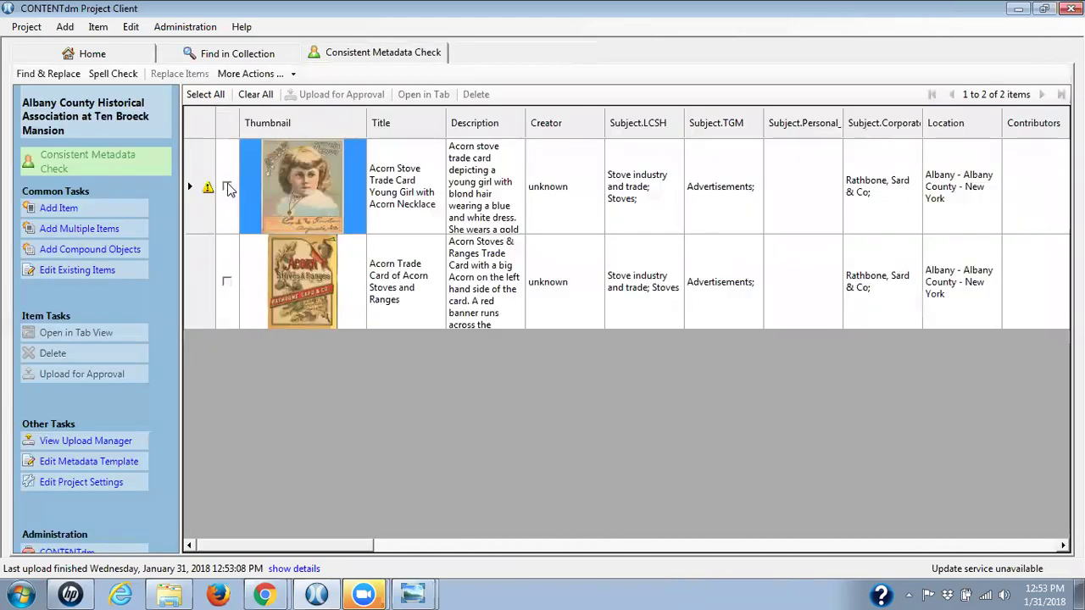
left_click(227, 187)
left_click(328, 94)
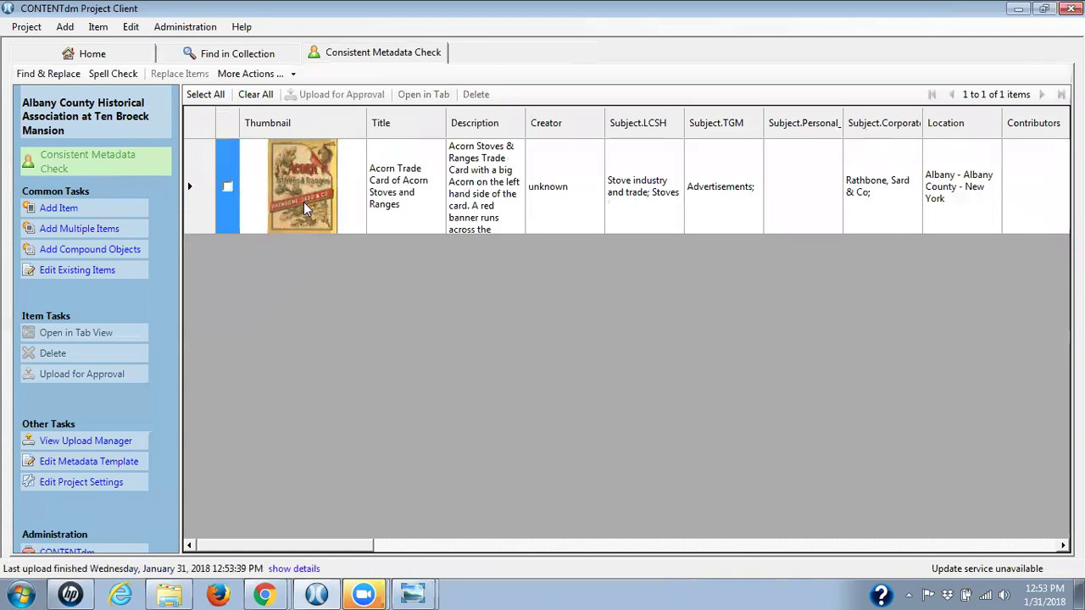
Step: Open the Acorn Trade Card of Acorn Stoves and Ranges item in spreadsheet view and compare its item and page metadata across all fields
double_click(303, 201)
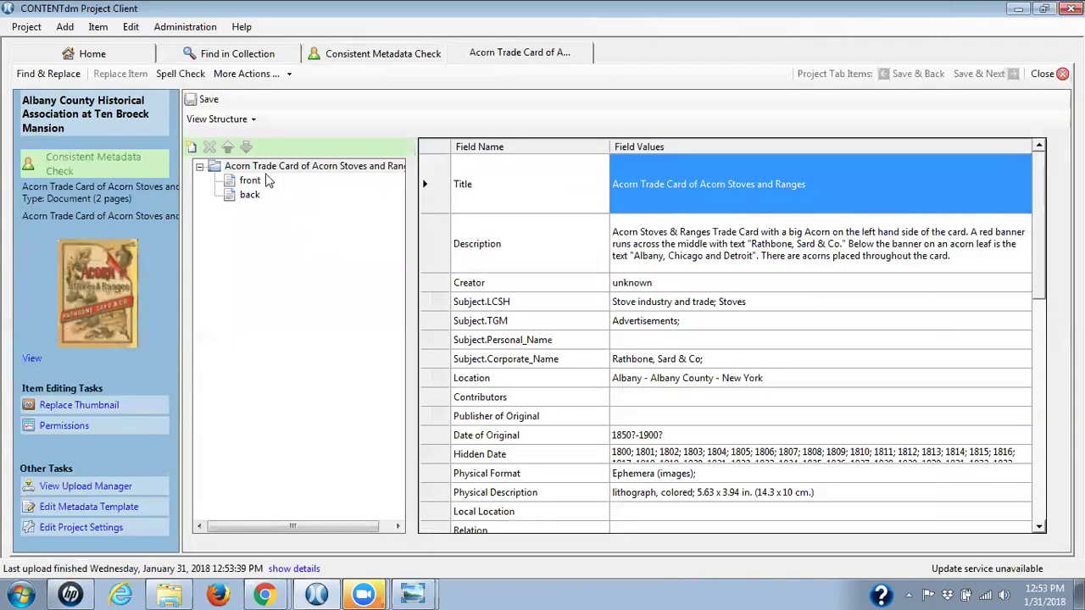
left_click(219, 119)
left_click(241, 177)
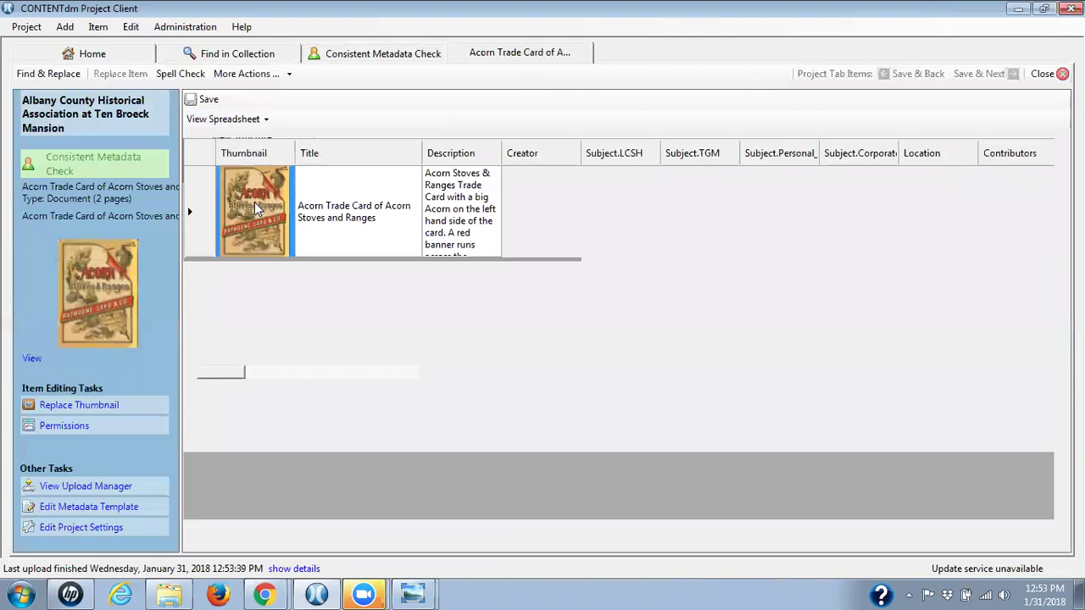
left_click_drag(360, 526, 389, 526)
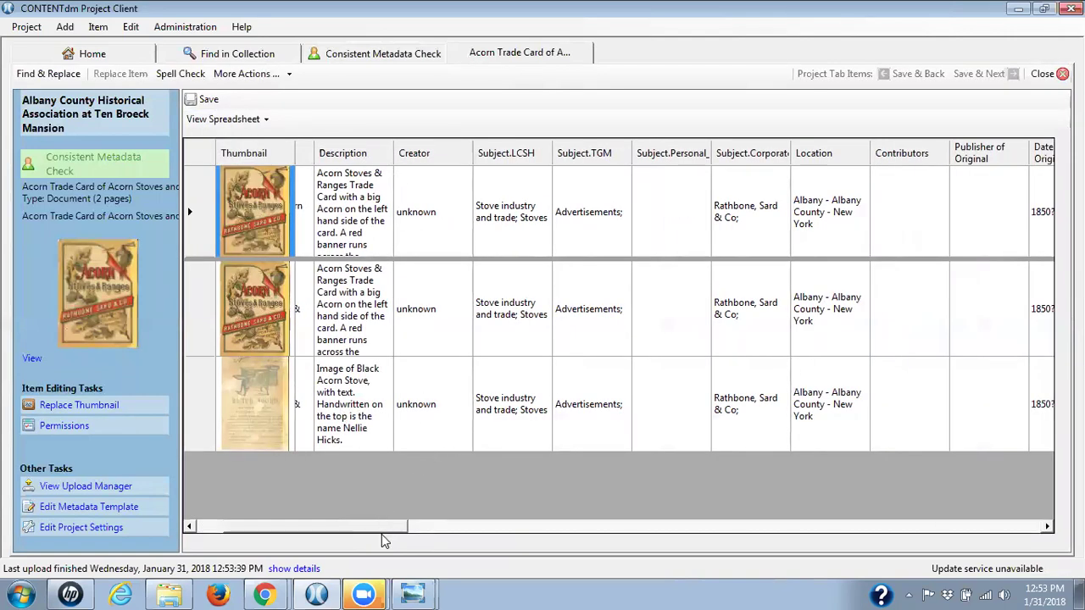
left_click_drag(386, 539, 523, 554)
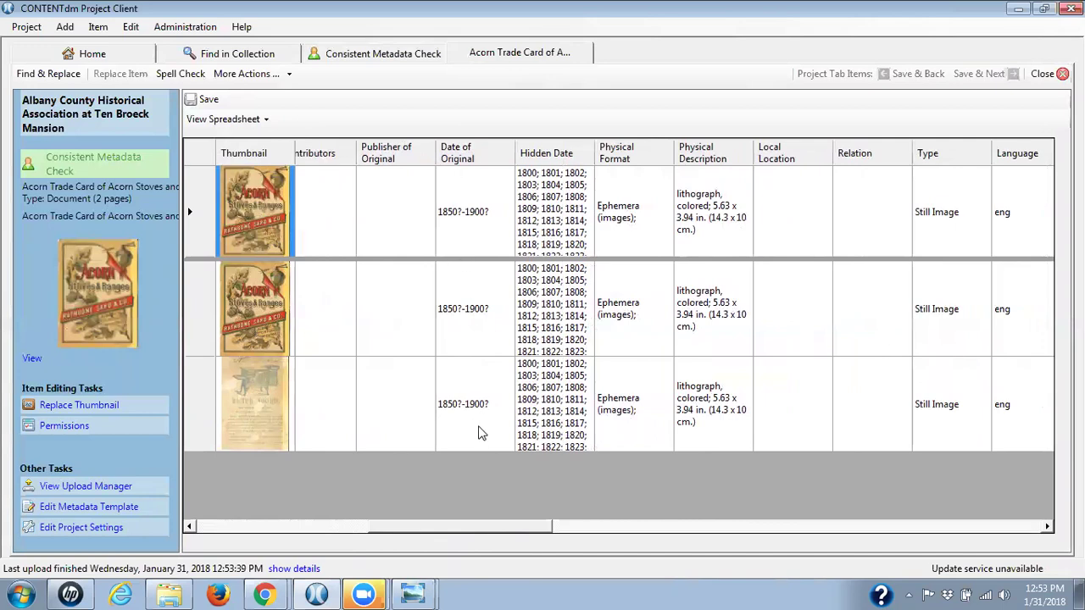
left_click_drag(493, 534, 826, 513)
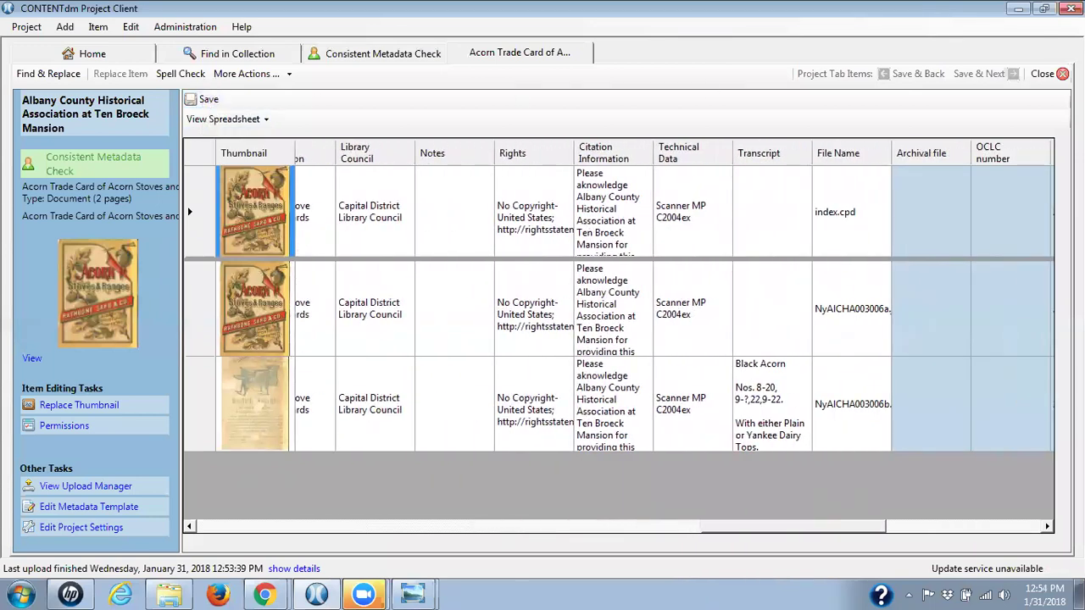
Step: Close the Acorn Trade Card of Acorn Stoves and Ranges item and upload it for approval
left_click(1041, 74)
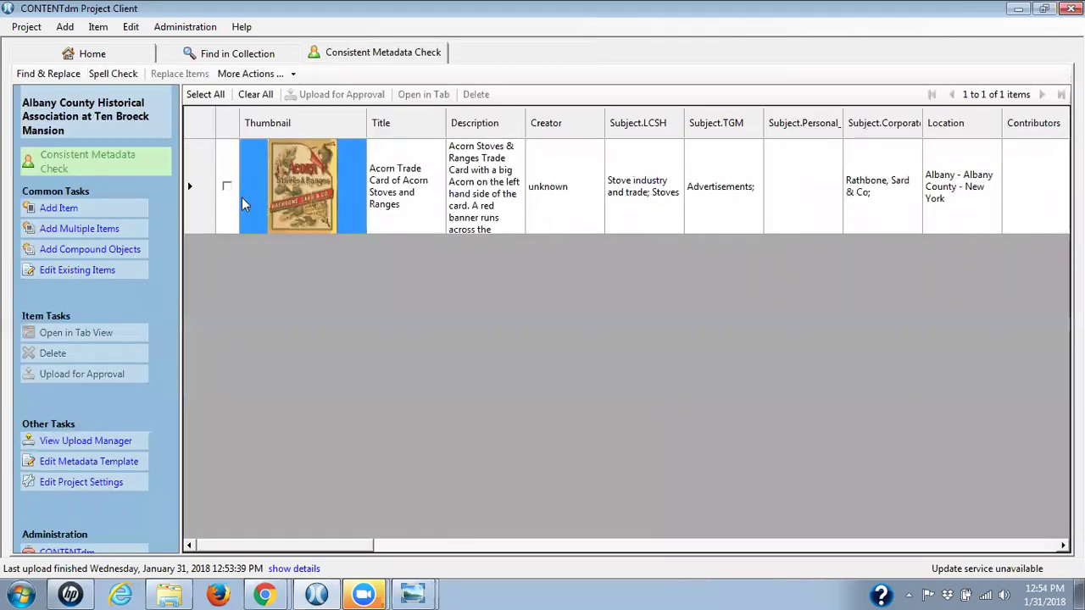
left_click(226, 188)
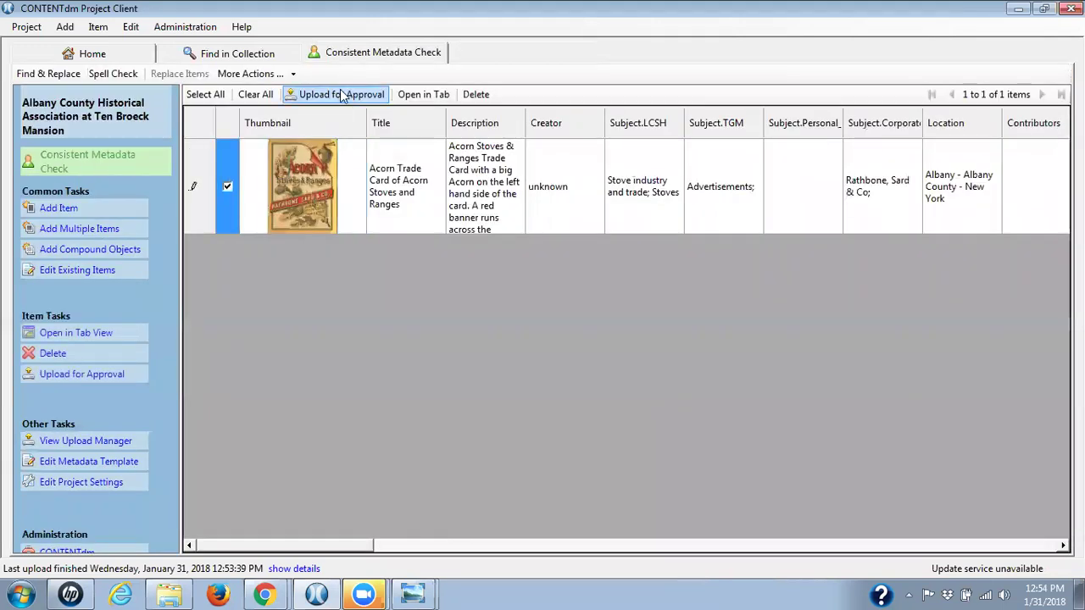
left_click(342, 94)
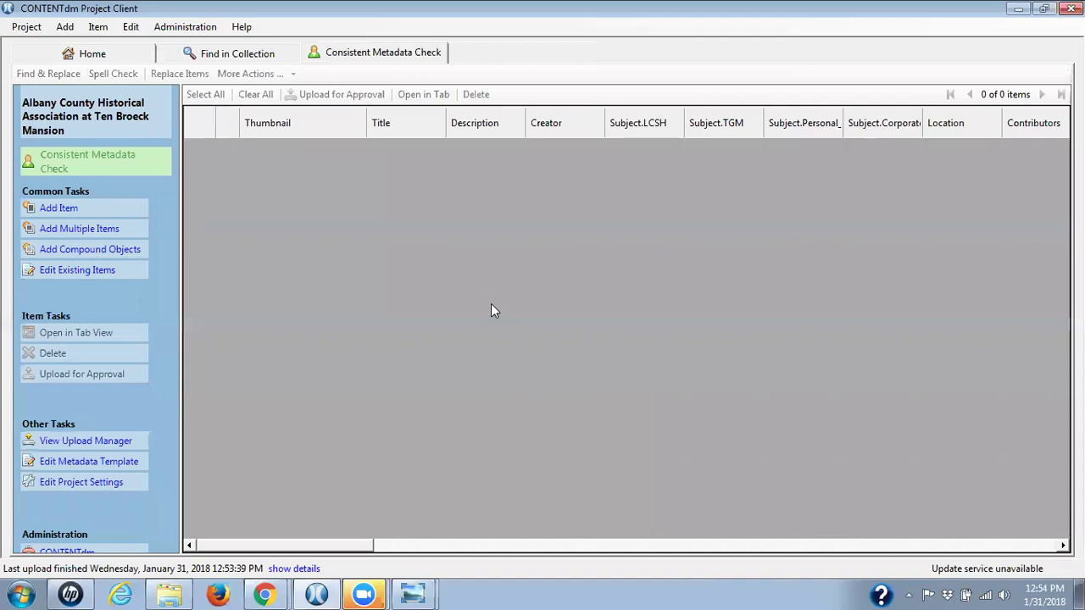
left_click(176, 29)
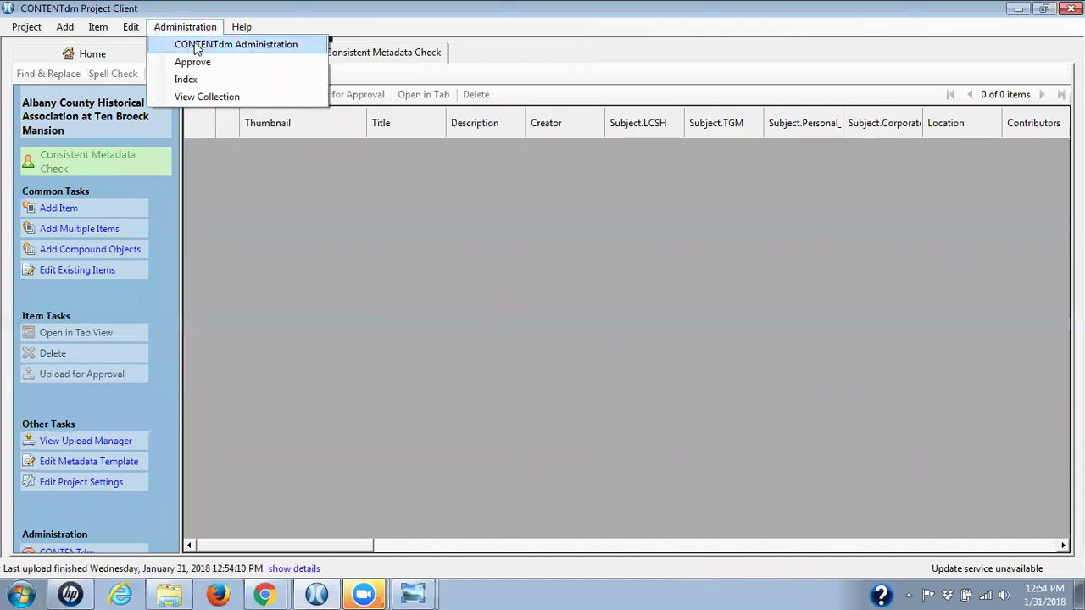
left_click(490, 358)
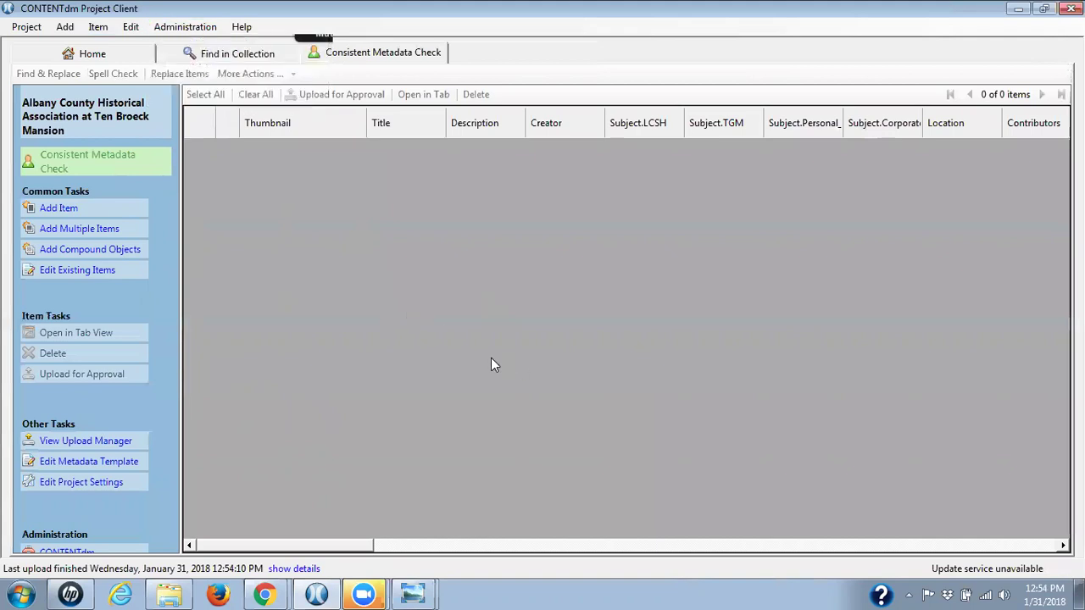
Step: Switch to Chrome and open the CONTENTdm Administration page on server16694.contentdm.oclc.org in a new tab
key("alt+Tab")
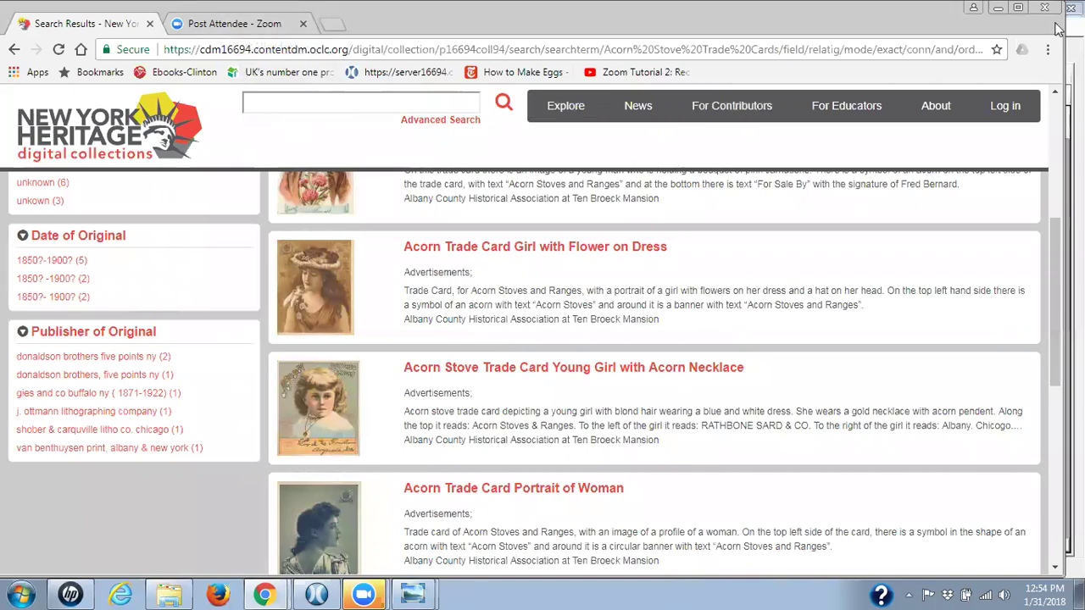
left_click(1048, 51)
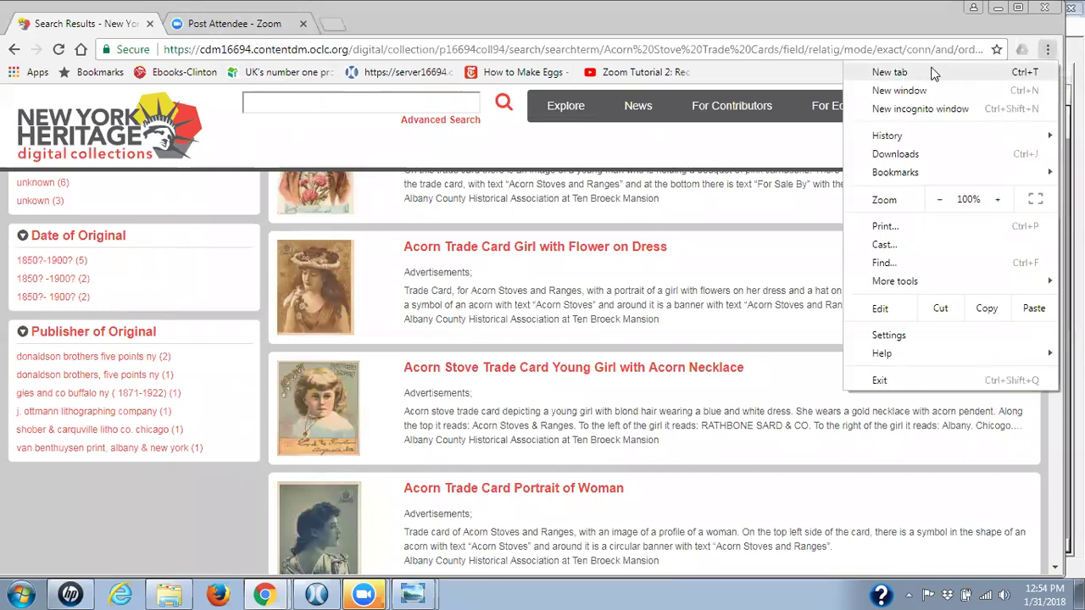
left_click(881, 72)
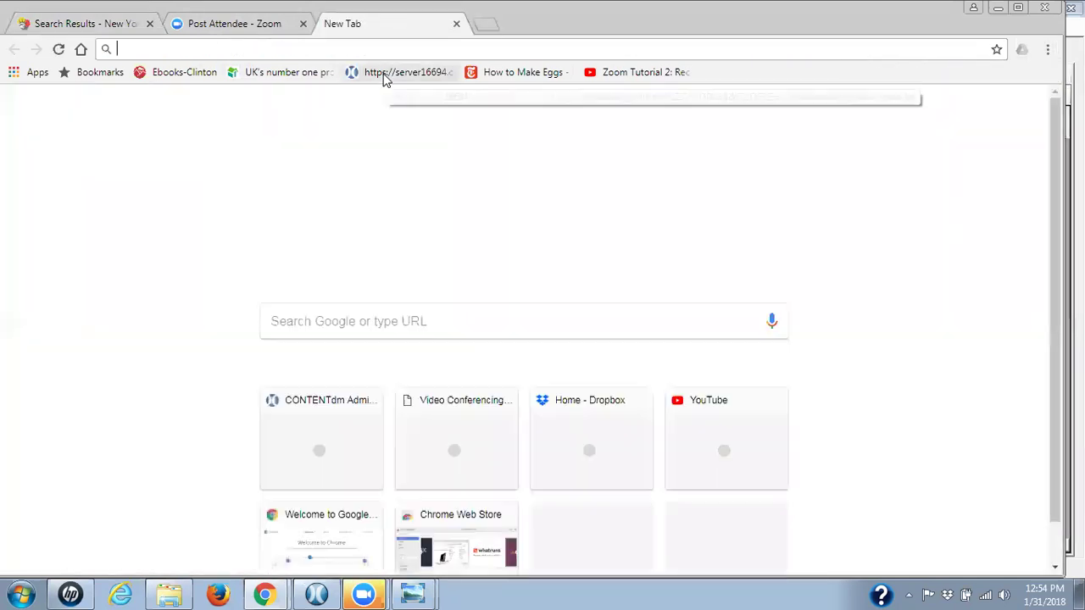
type("ser")
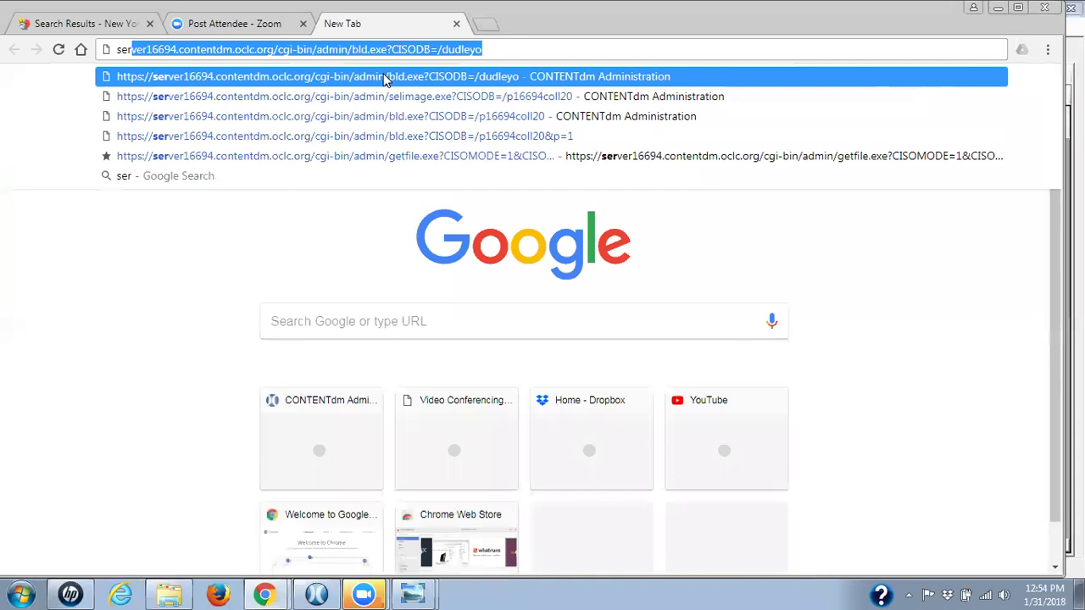
left_click(386, 79)
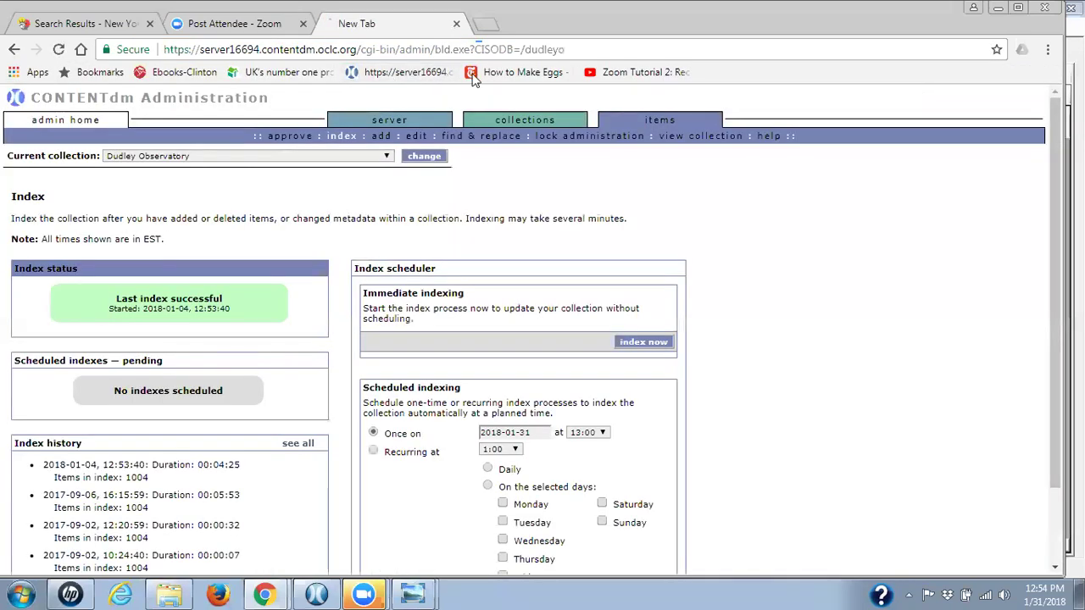
Step: Change the current collection to Albany County Historical Association at Ten Broeck Mansion and open its item approval page
left_click(386, 159)
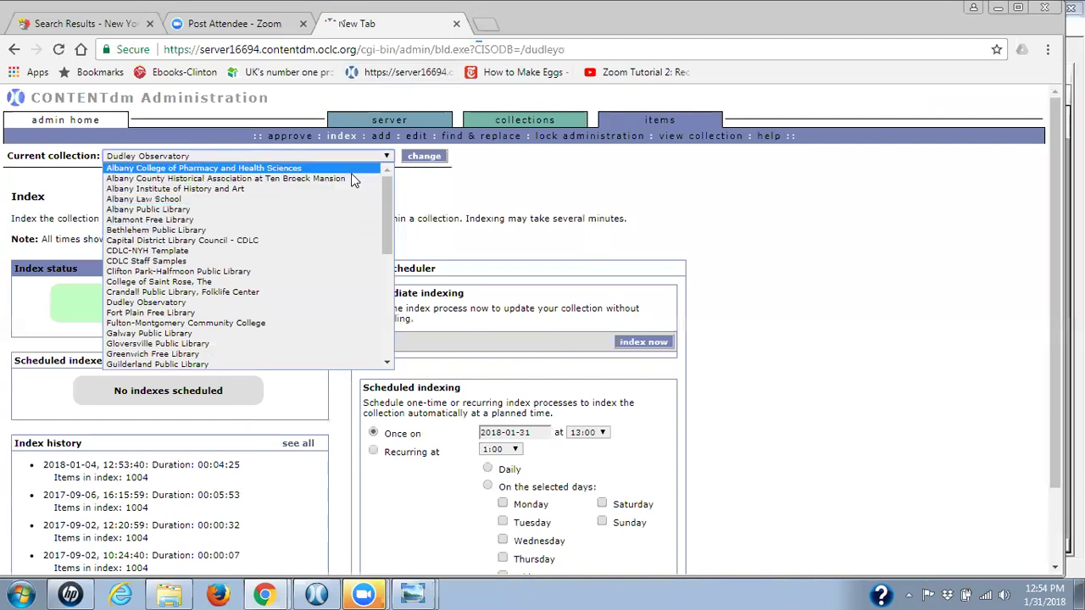
left_click(351, 178)
left_click(422, 160)
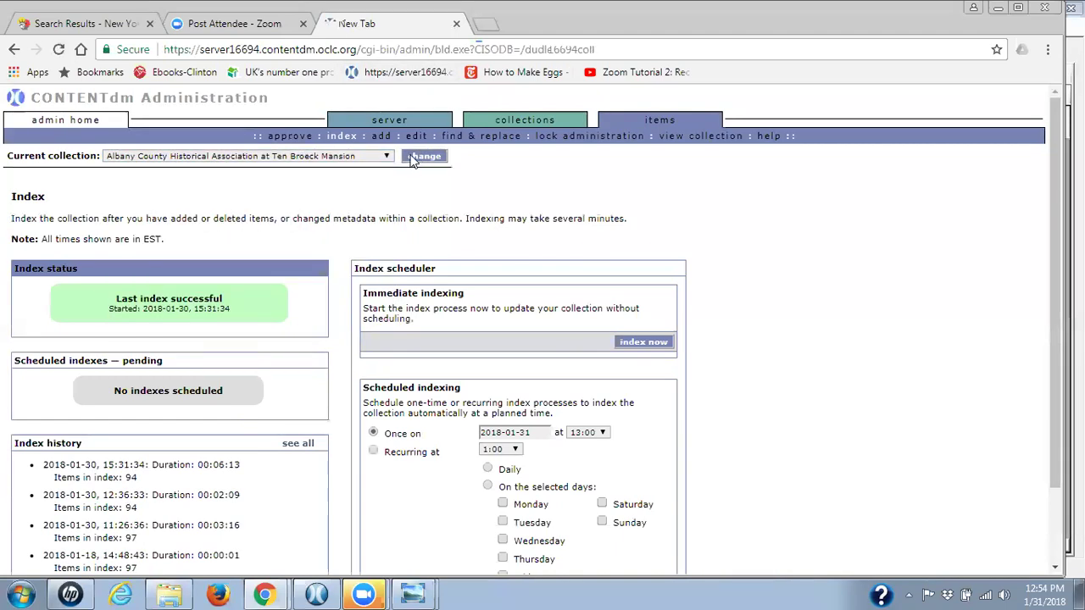
left_click(291, 139)
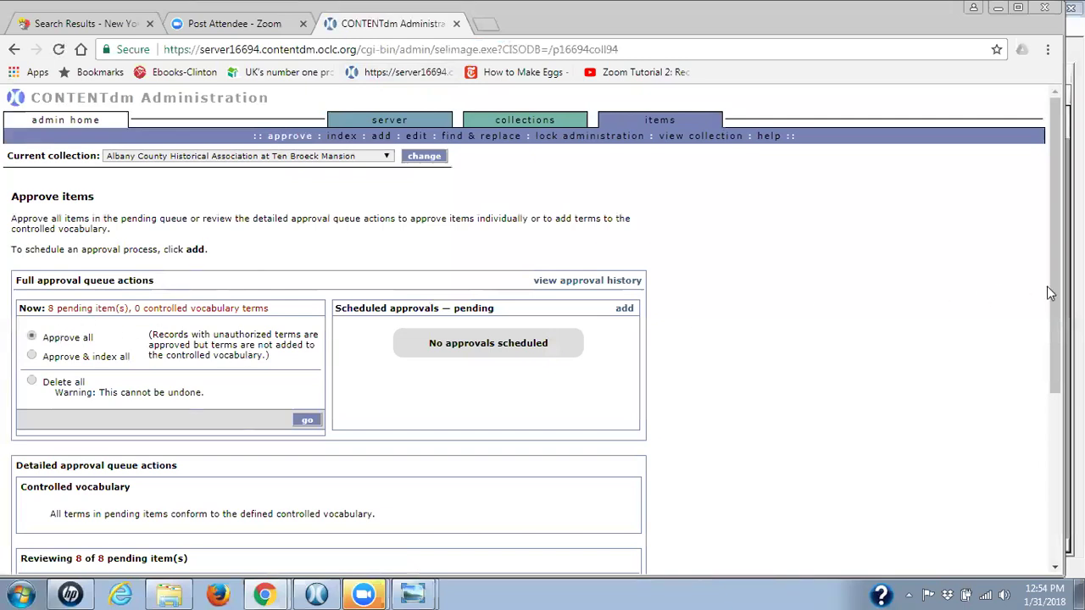
Step: Review the pending Acorn trade card items in the approval queue, select all of them, and approve them
scroll(1049, 292, "down", 3)
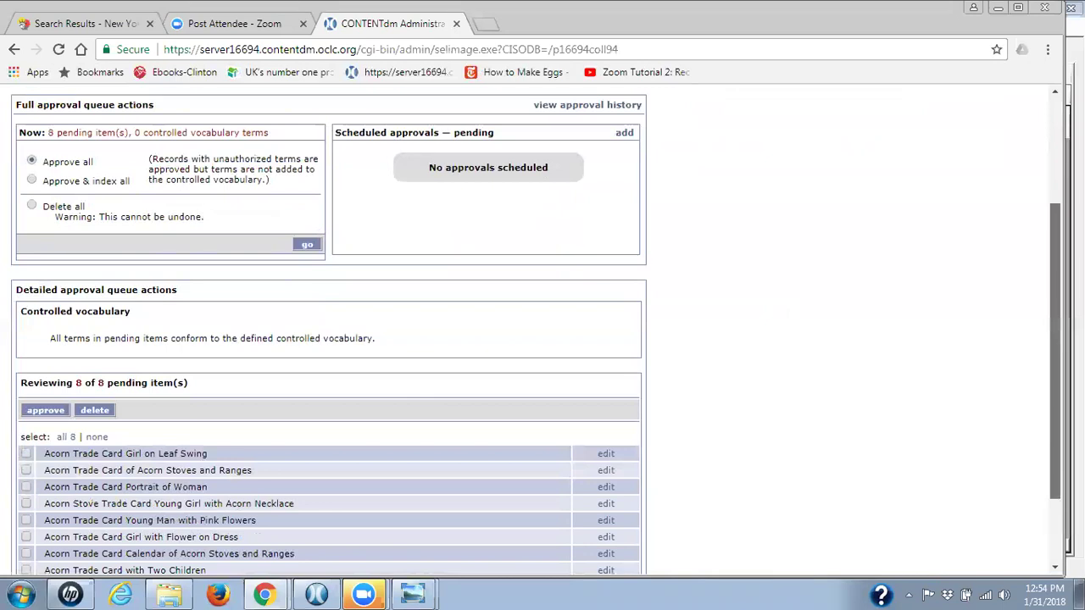
scroll(1054, 339, "down", 1)
scroll(542, 339, "down", 2)
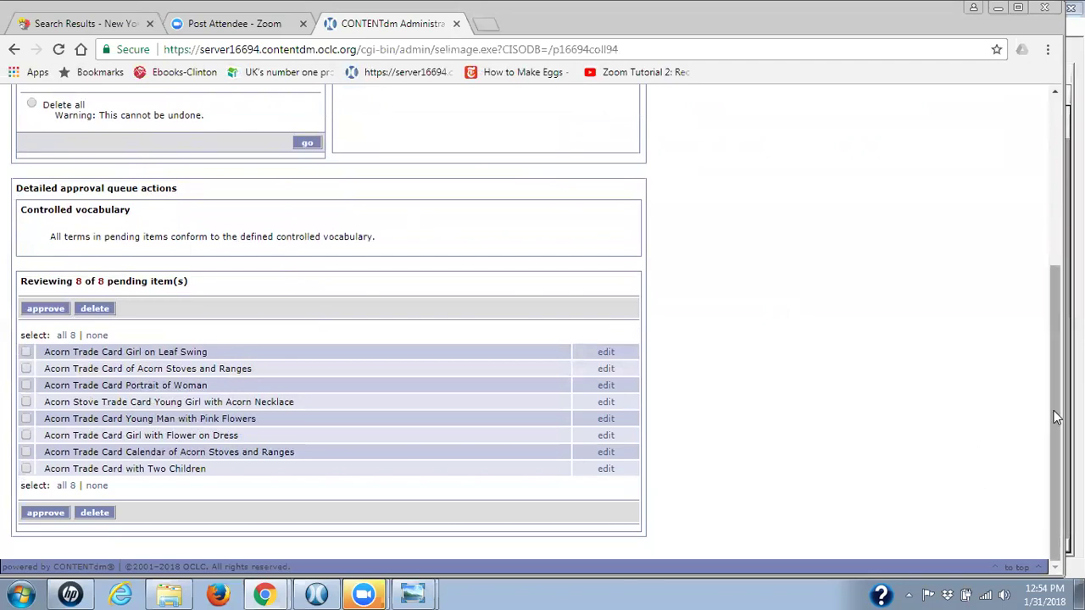
scroll(889, 233, "up", 5)
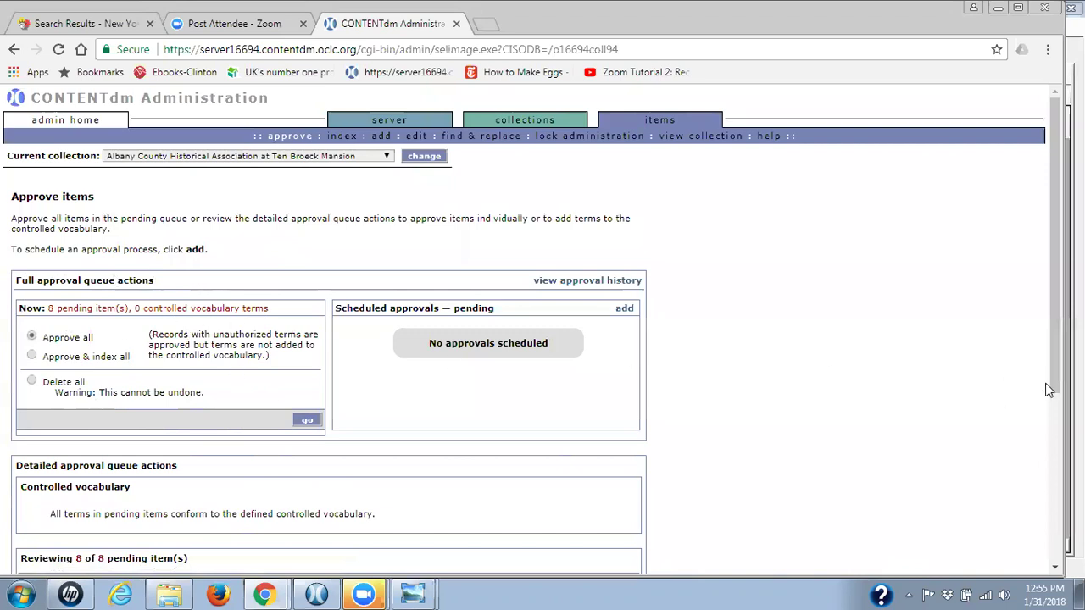
left_click_drag(1055, 246, 1055, 414)
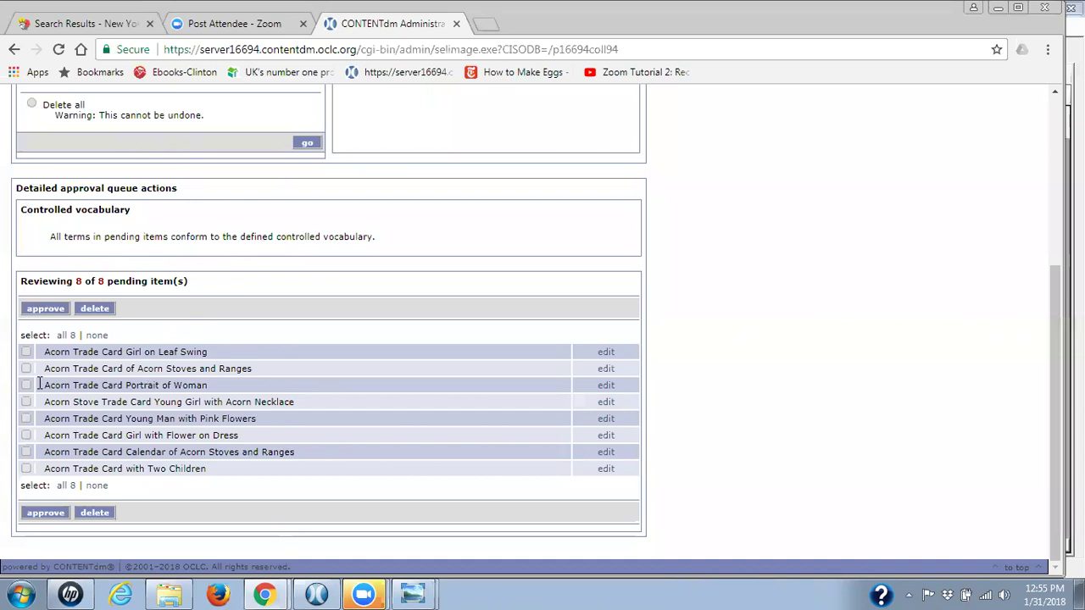
left_click(63, 490)
left_click(44, 514)
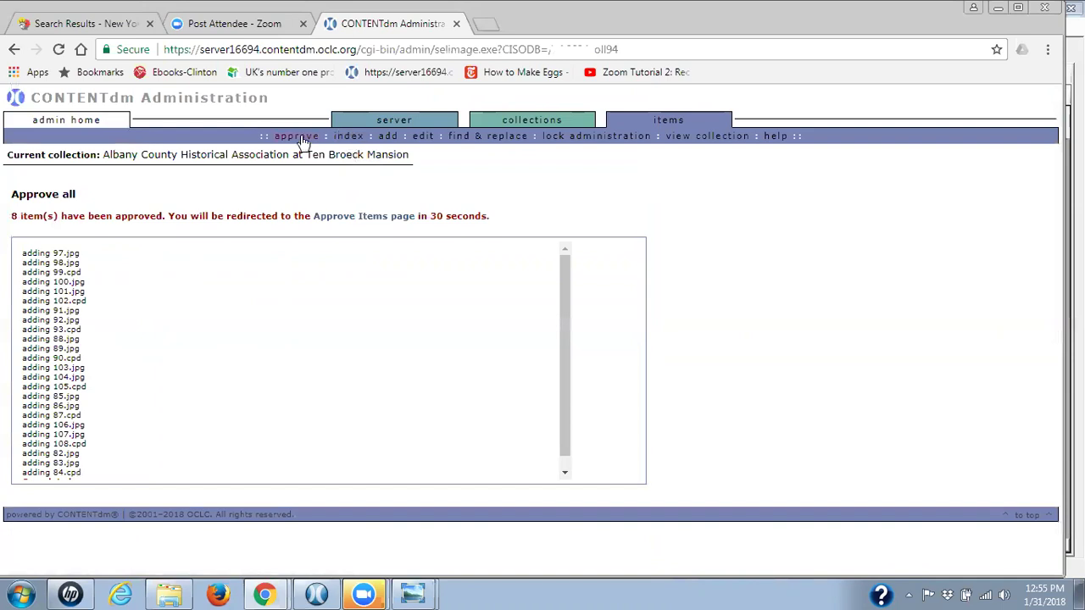
Step: Start immediate indexing of the Albany County Historical Association collection and refresh the page to check the index status
left_click(350, 138)
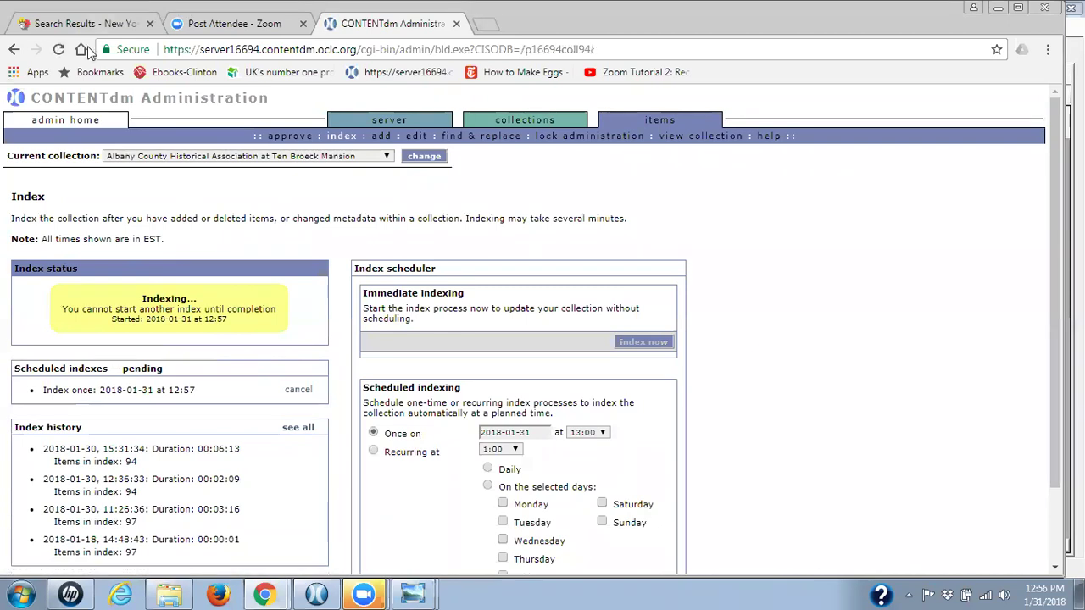
left_click(59, 50)
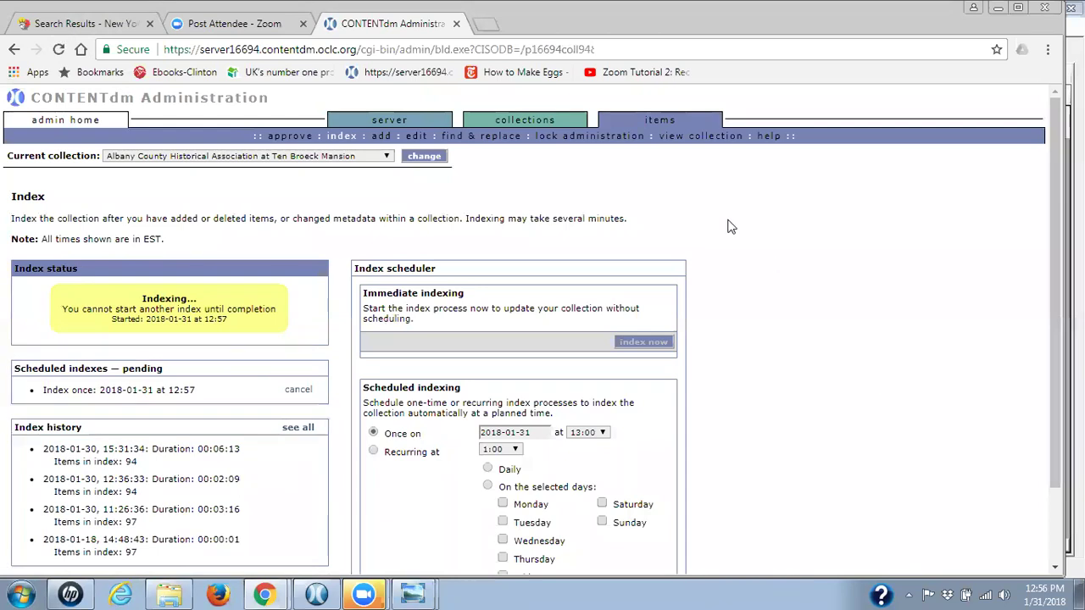
left_click(59, 50)
left_click(59, 51)
left_click(59, 51)
Step: Return to the New York Heritage search results for Acorn Stove Trade Cards and reload them
left_click(96, 26)
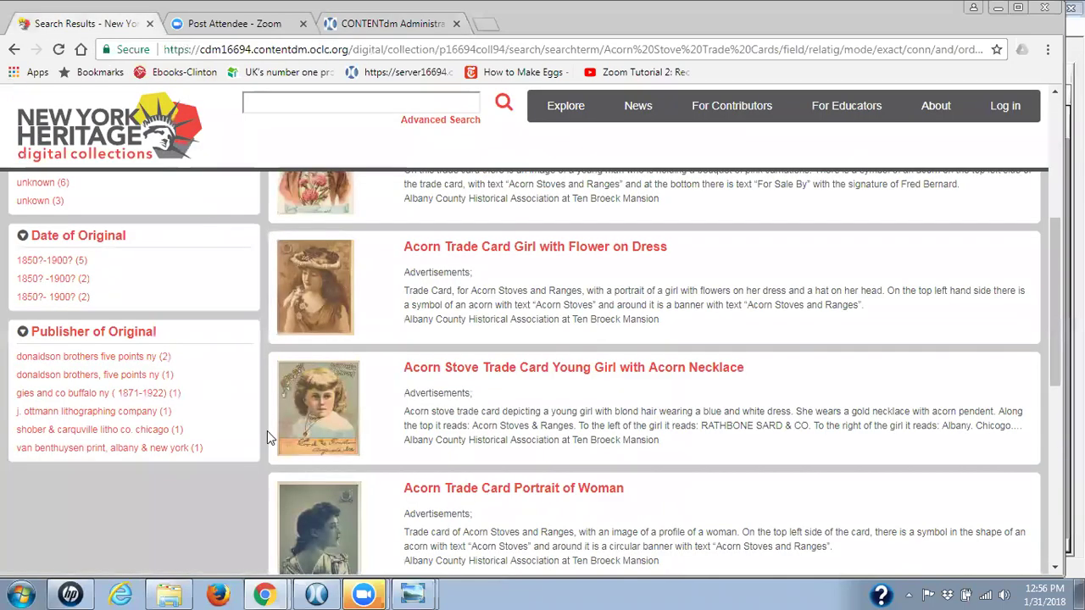
left_click(59, 50)
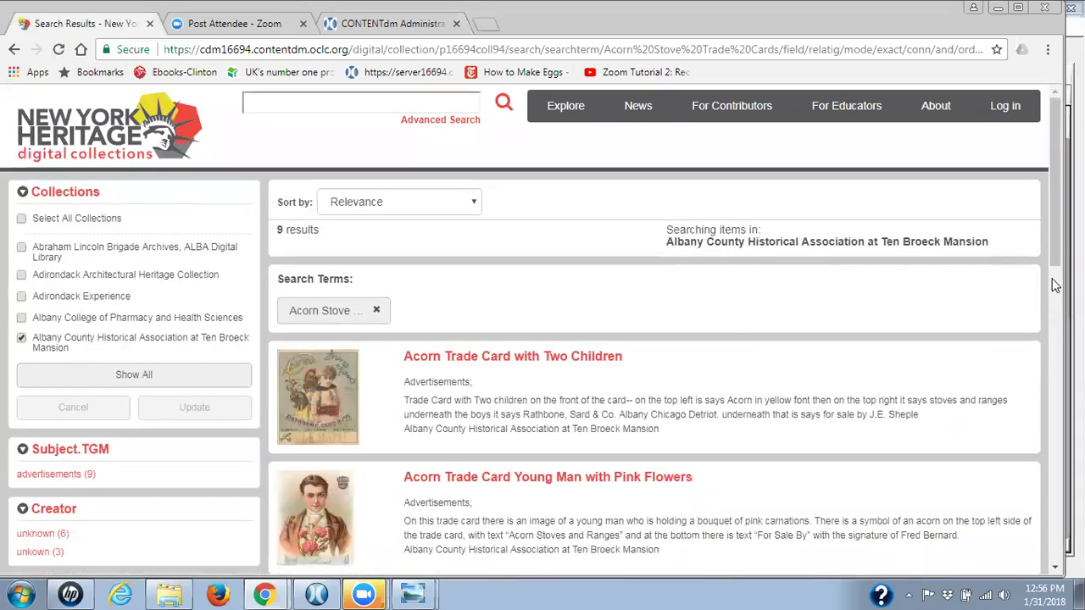
Step: Examine the Creator, Date of Original and Publisher of Original facets of the Acorn search results for inconsistent metadata values
scroll(1055, 237, "down", 3)
scroll(543, 372, "down", 3)
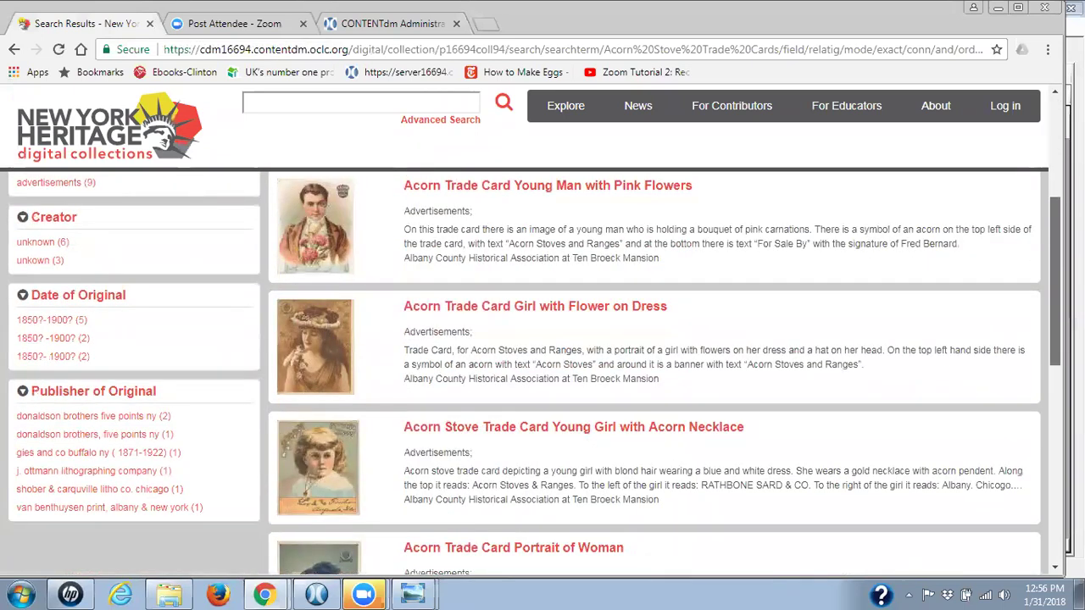
left_click(89, 434)
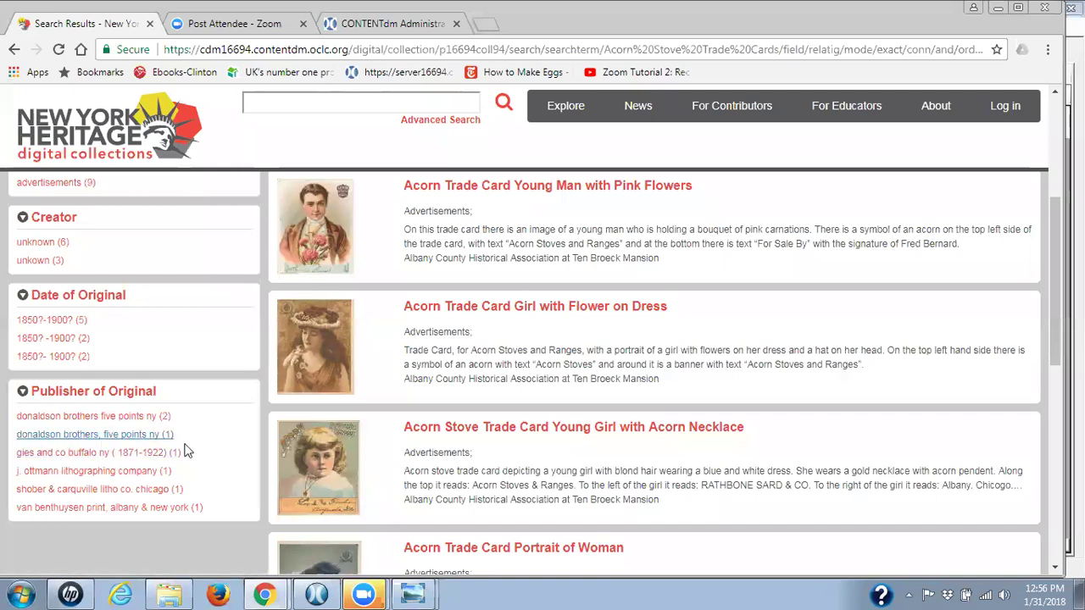
scroll(1033, 229, "up", 4)
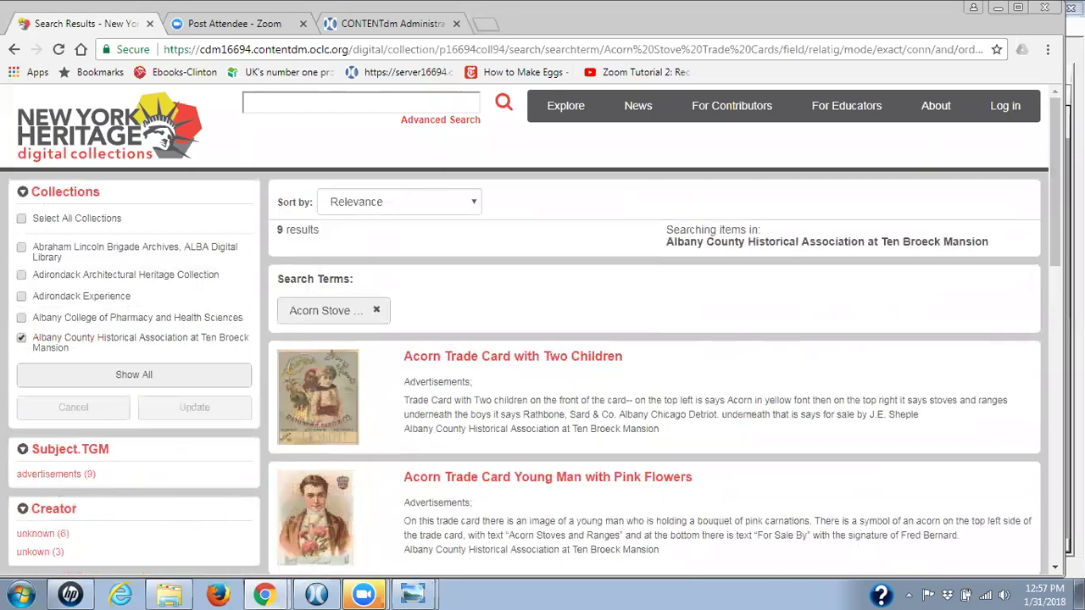
left_click_drag(1050, 249, 1050, 110)
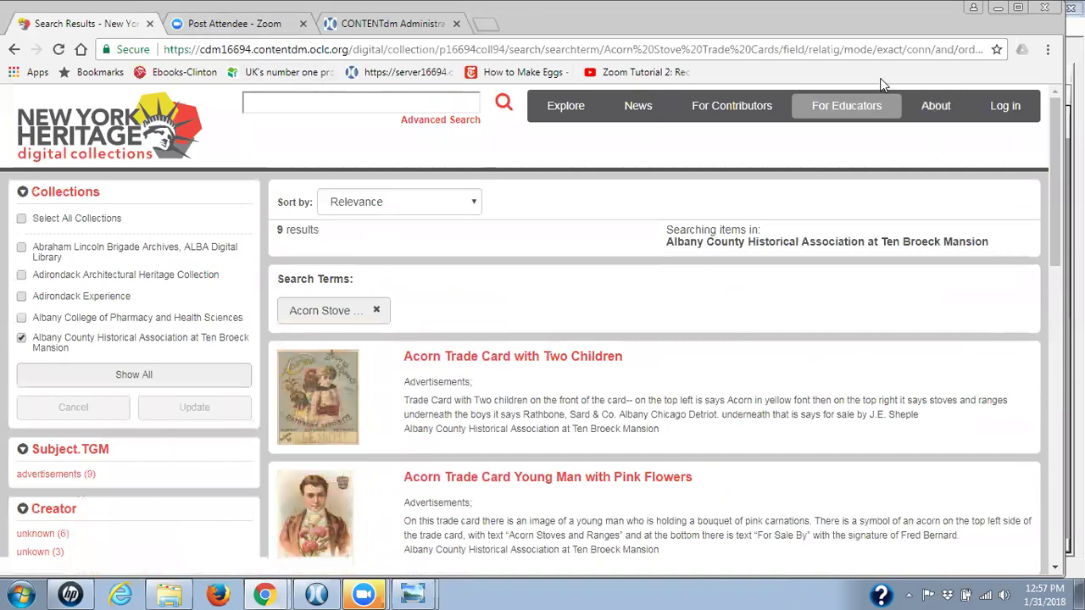
Step: Switch to the CONTENTdm Administration index page, reload it to check the collection's index status, and reposition the browser window
double_click(858, 26)
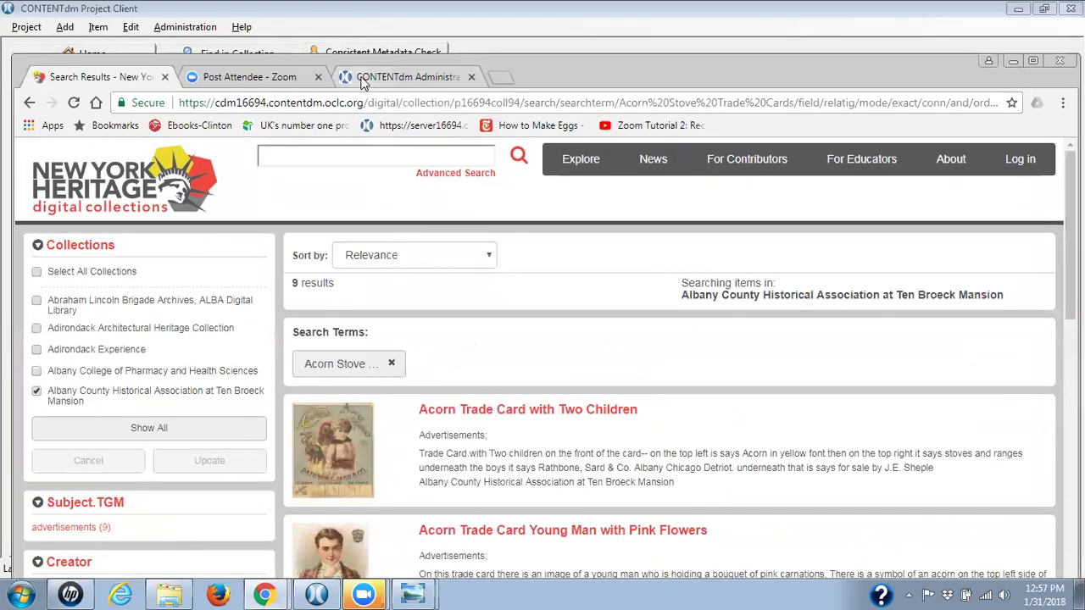
left_click(373, 77)
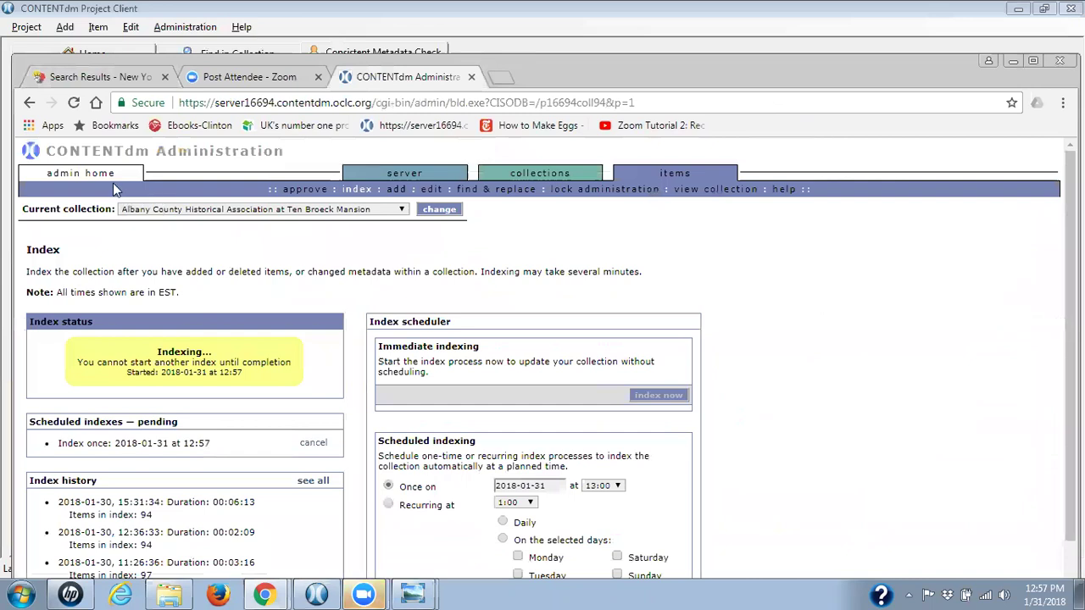
left_click(75, 104)
double_click(857, 71)
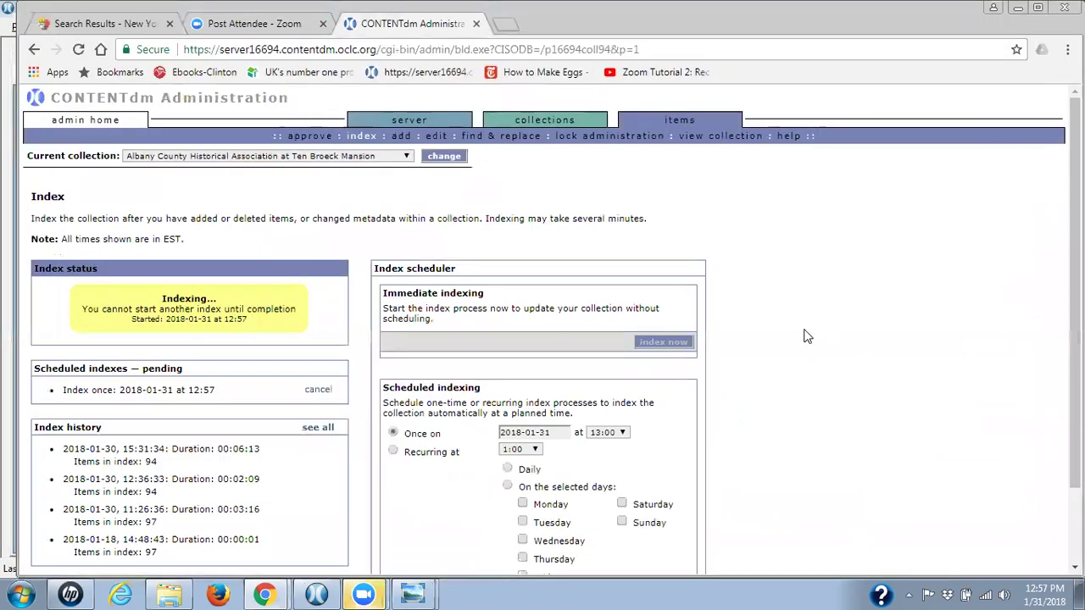